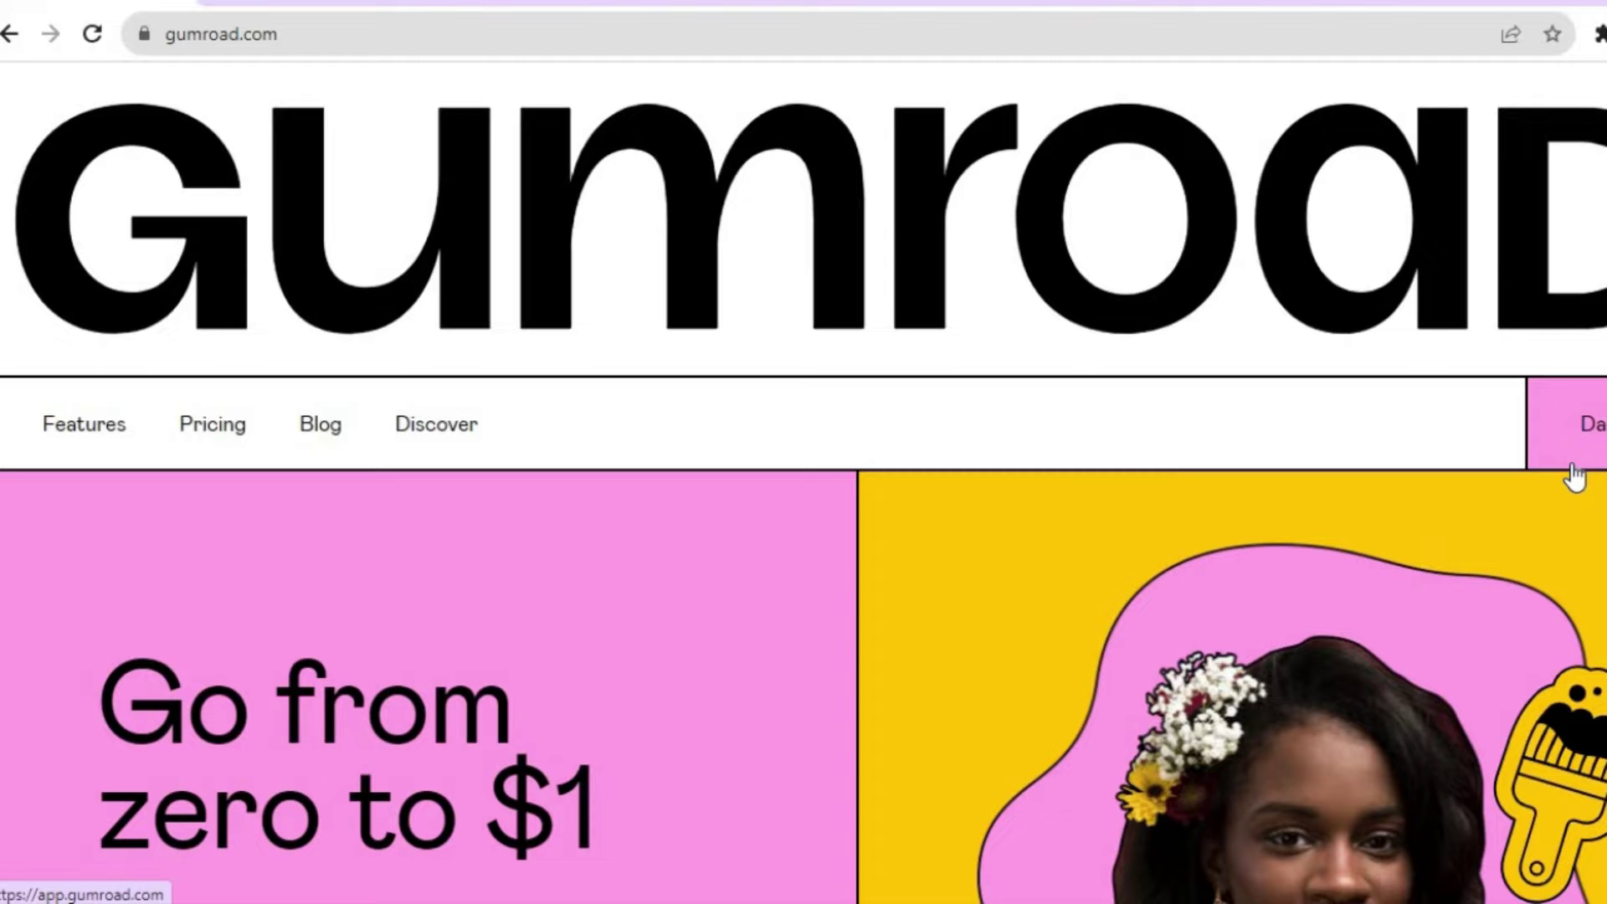
- Go to the Gumroad seller dashboard
left_click(1592, 444)
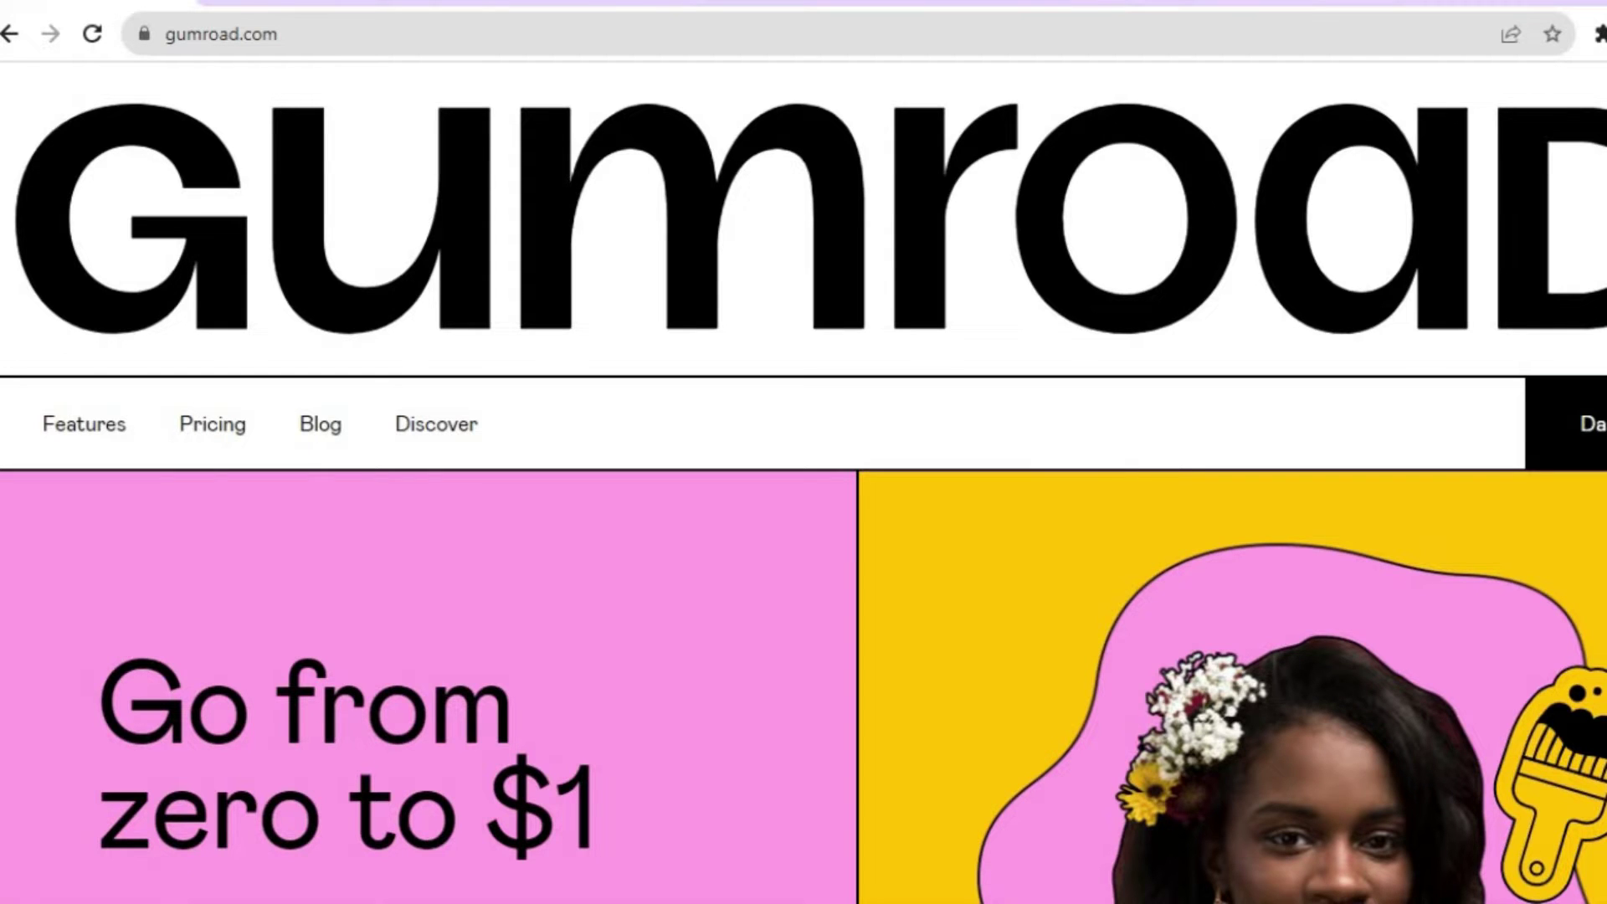
scroll(631, 310, "down", 2)
scroll(631, 310, "up", 2)
left_click(277, 4)
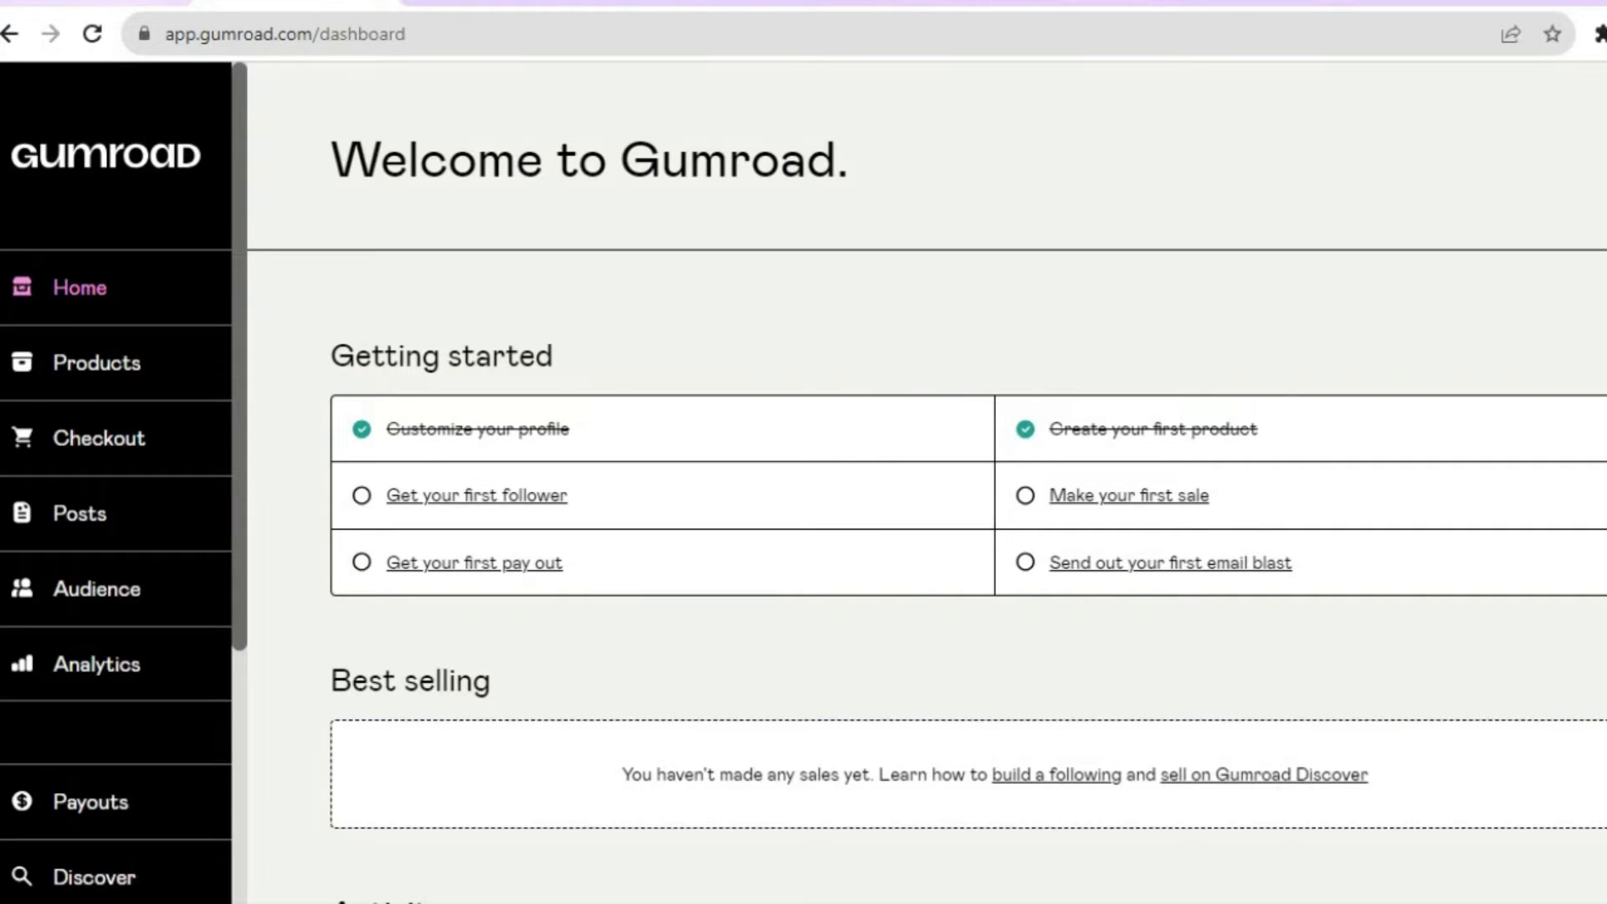
- Review Gumroad's pricing details, then return to the dashboard's welcome page
left_click(100, 4)
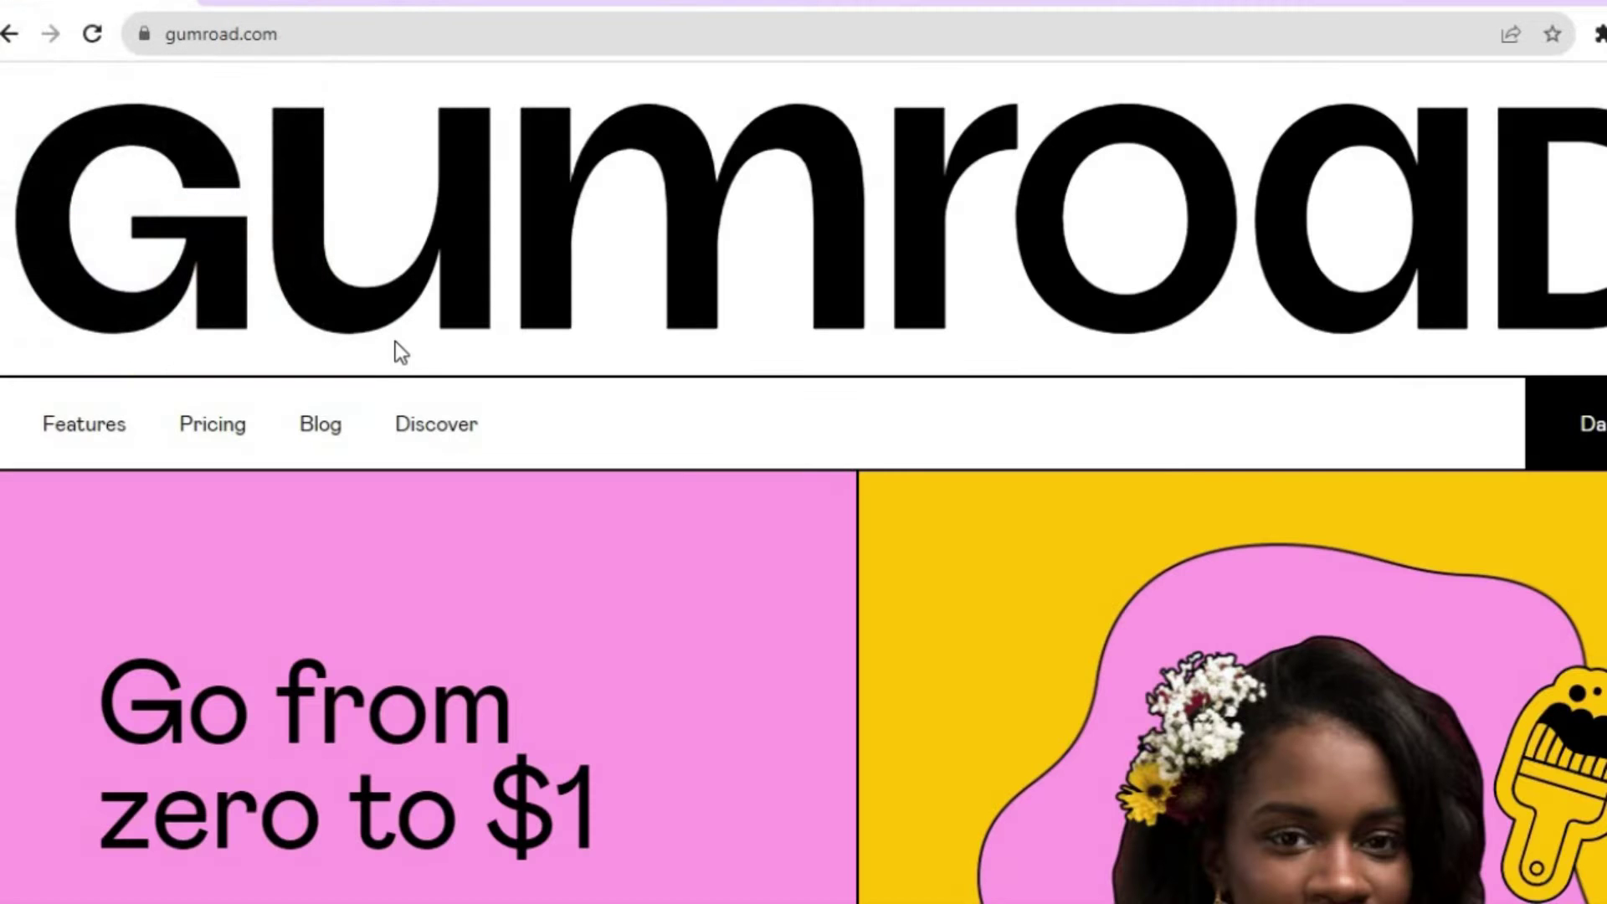
left_click(234, 425)
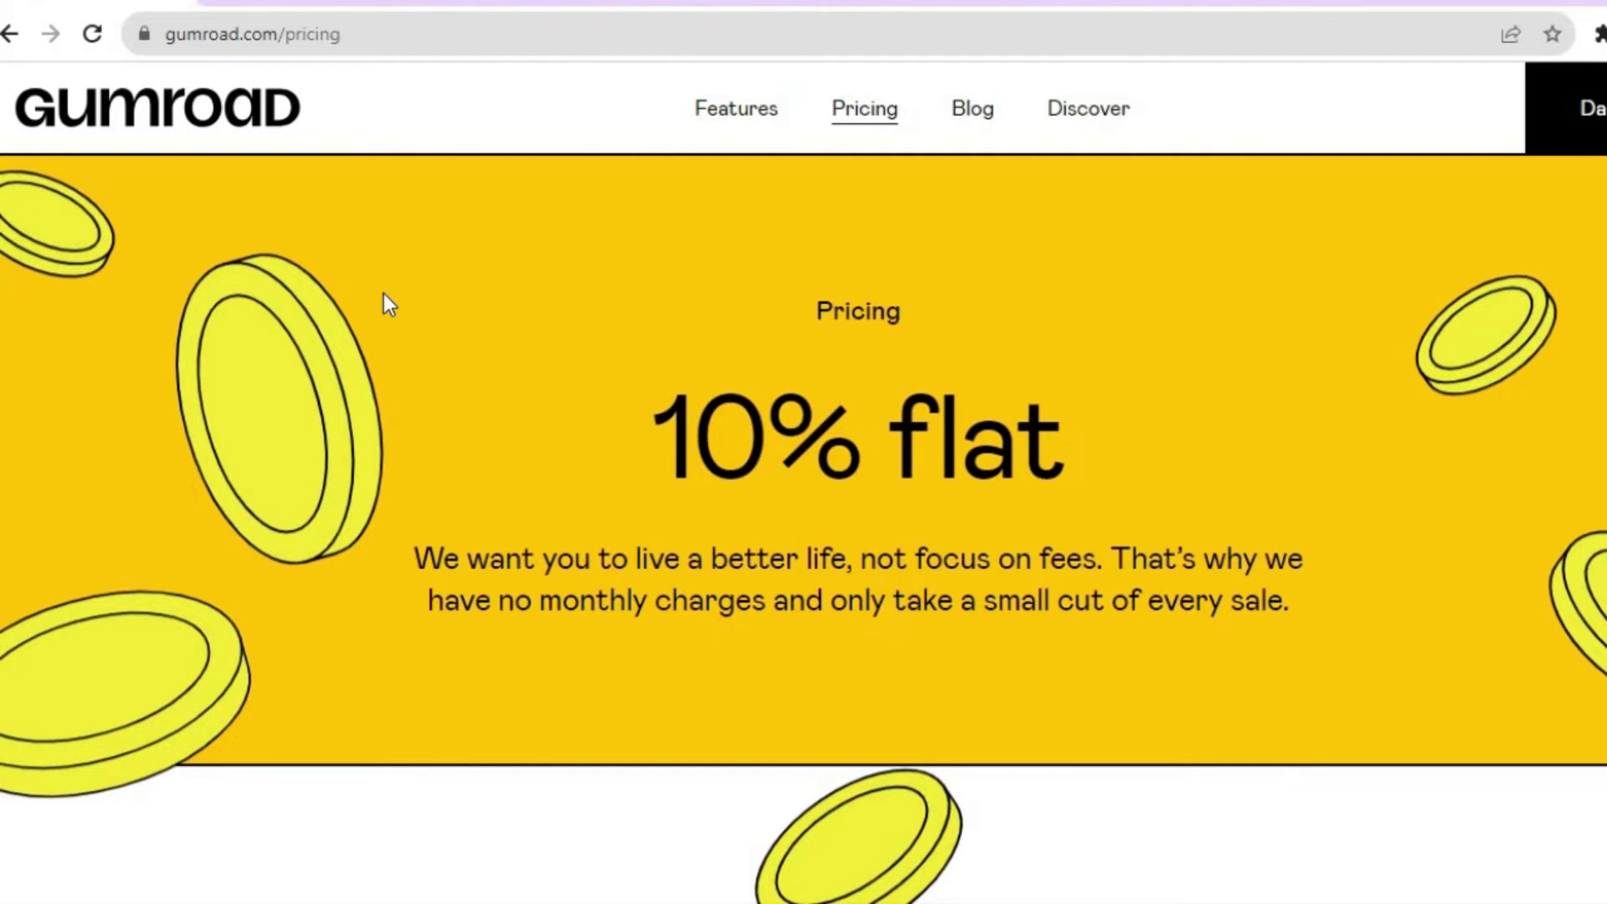
left_click(277, 2)
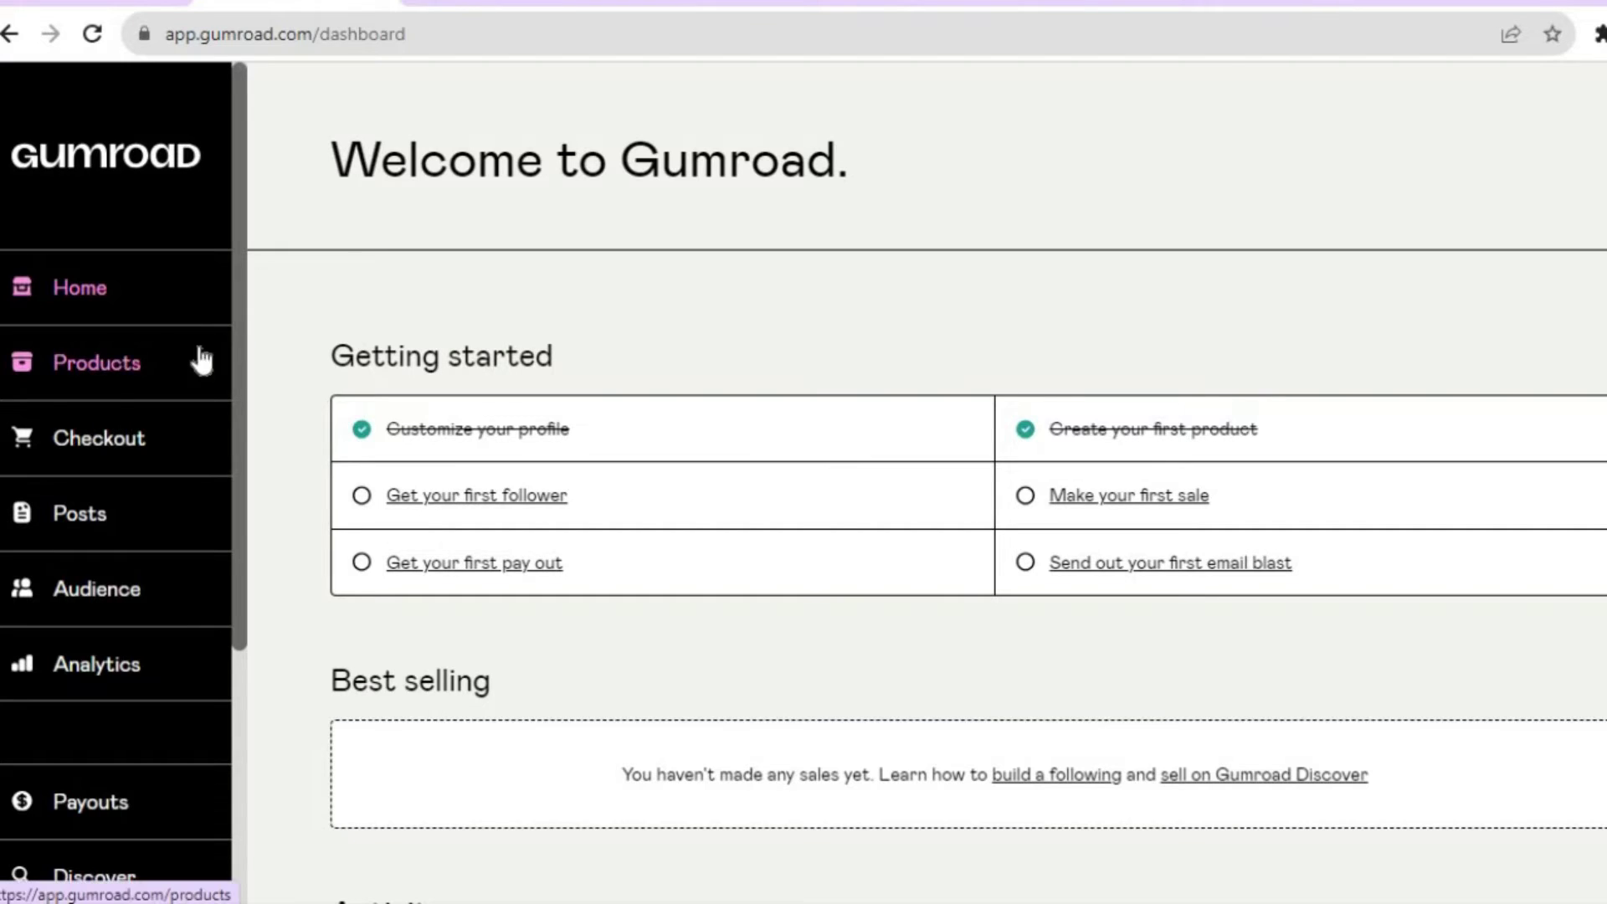
- Start a new product named NEWSLETTER with the Newsletter product type
left_click(116, 360)
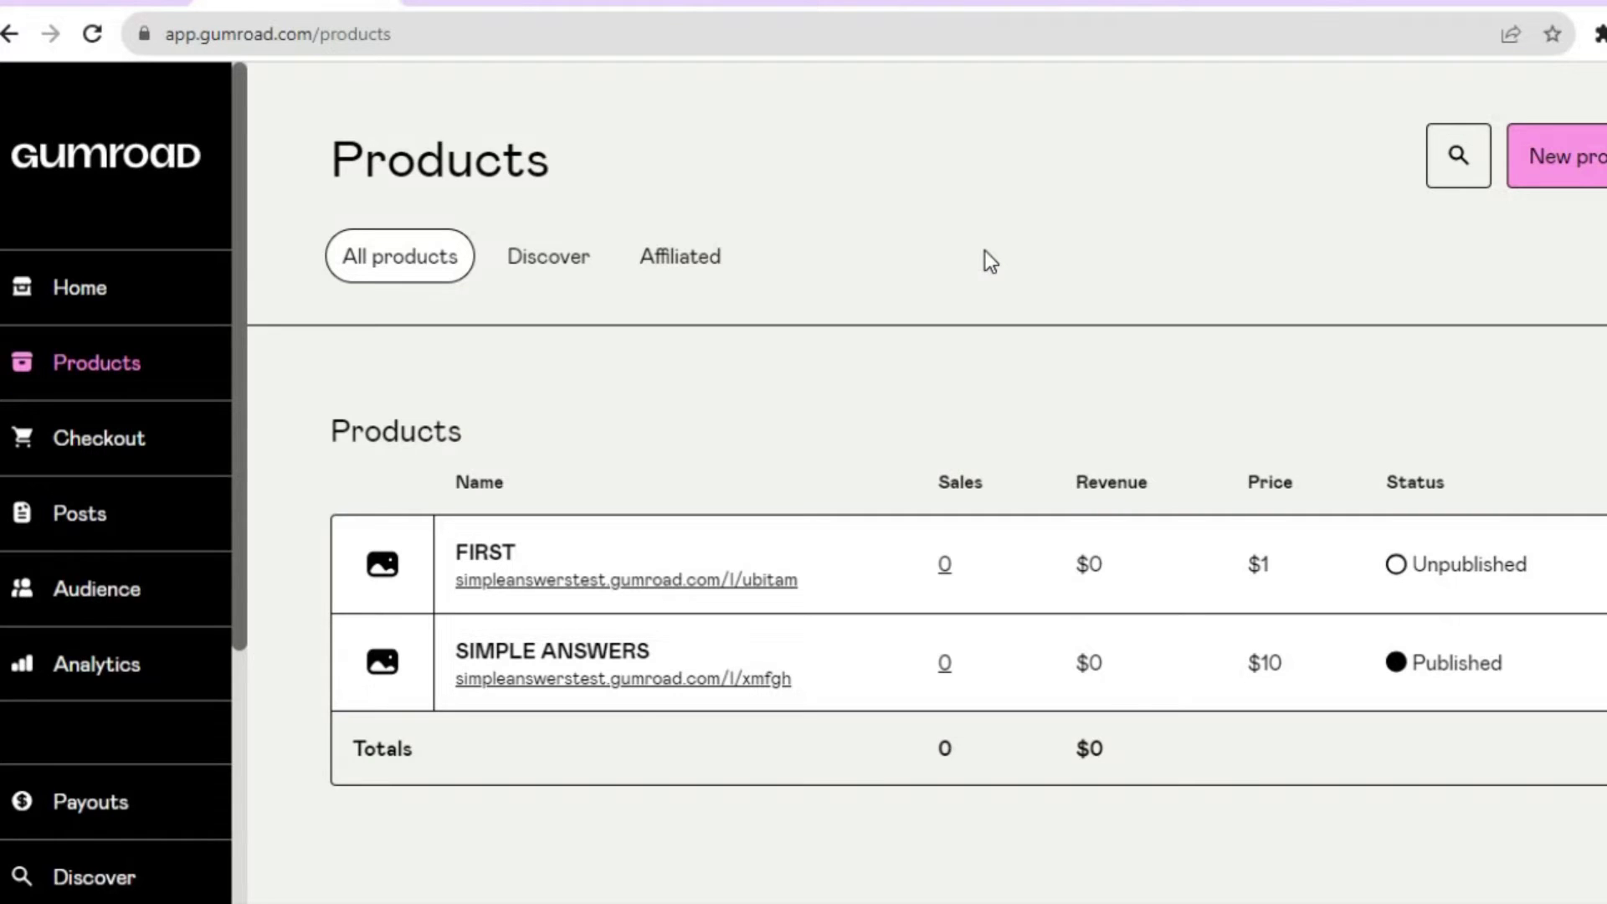
left_click(1597, 159)
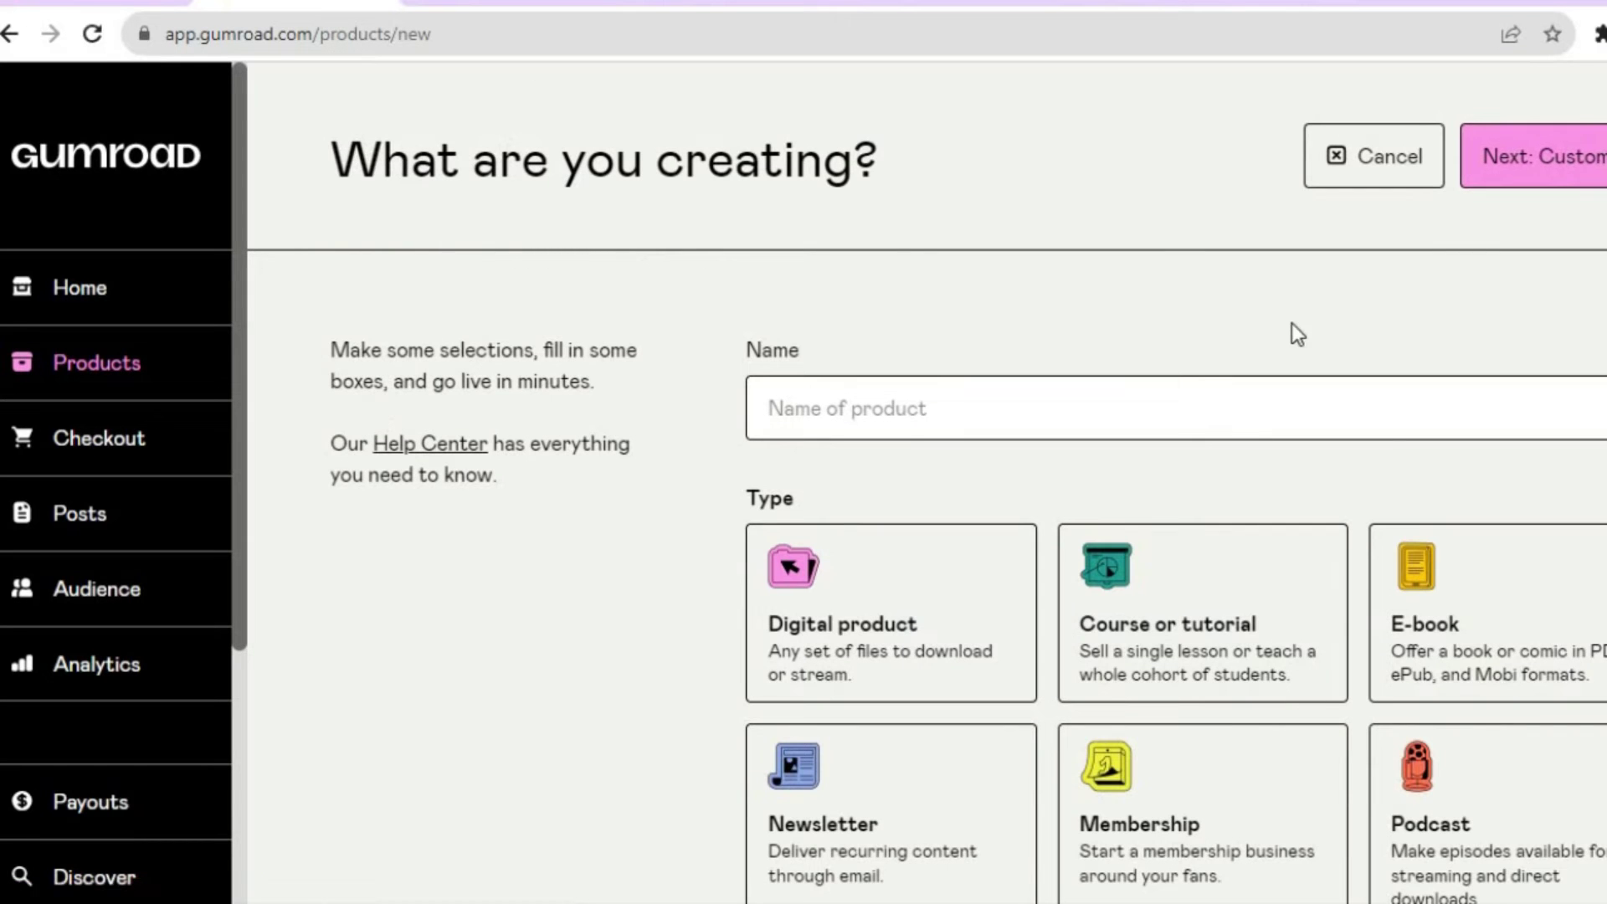
left_click(1040, 419)
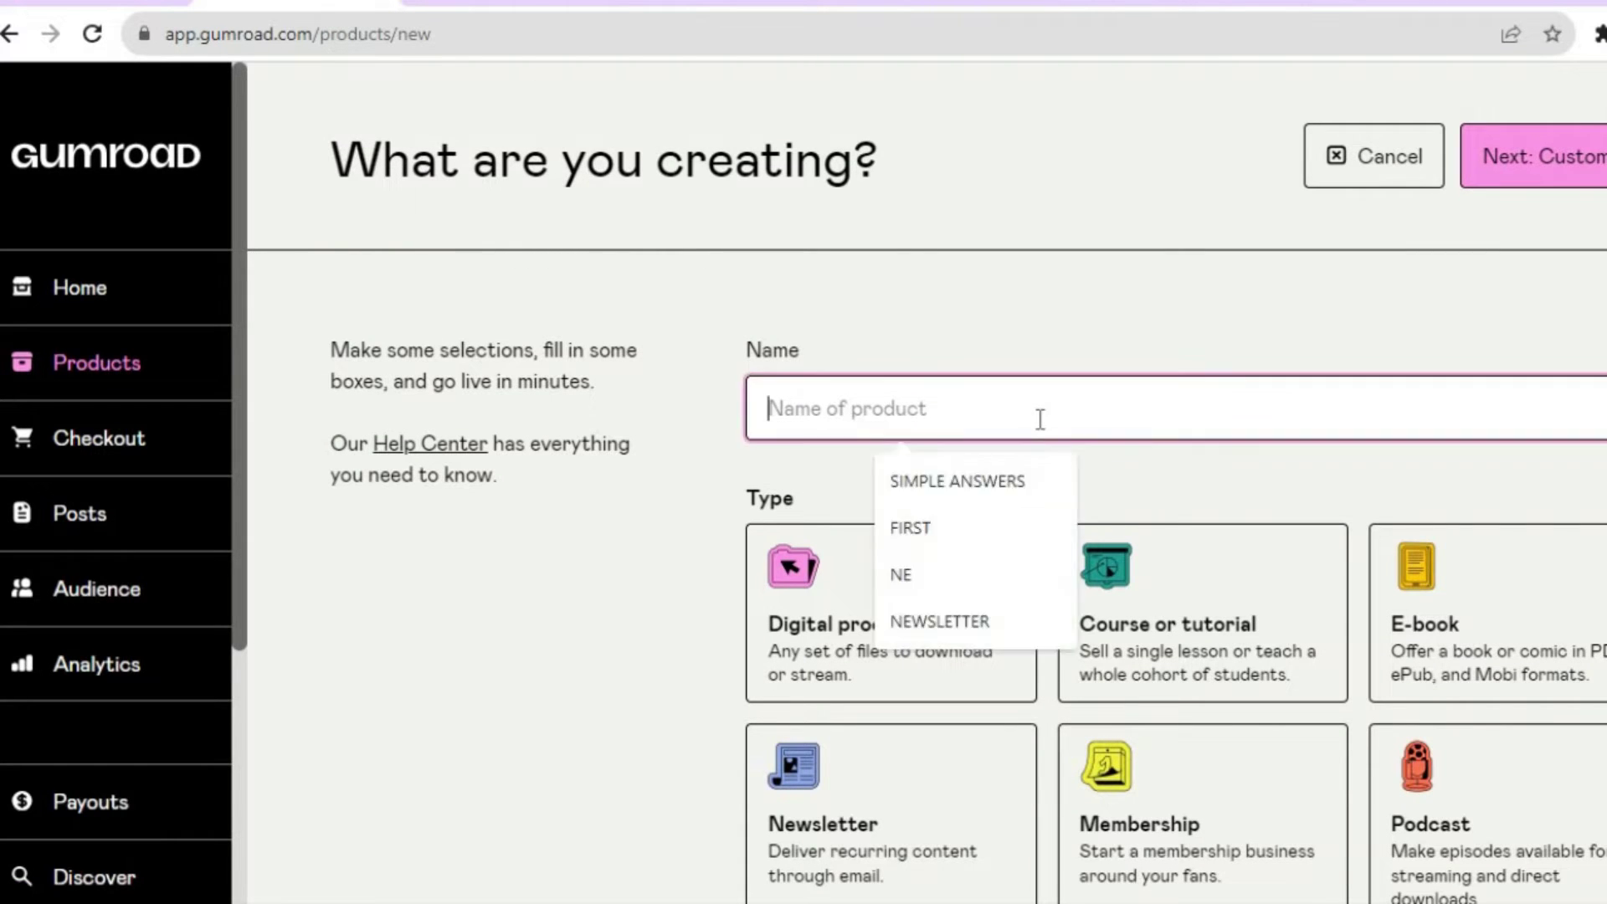
left_click(967, 612)
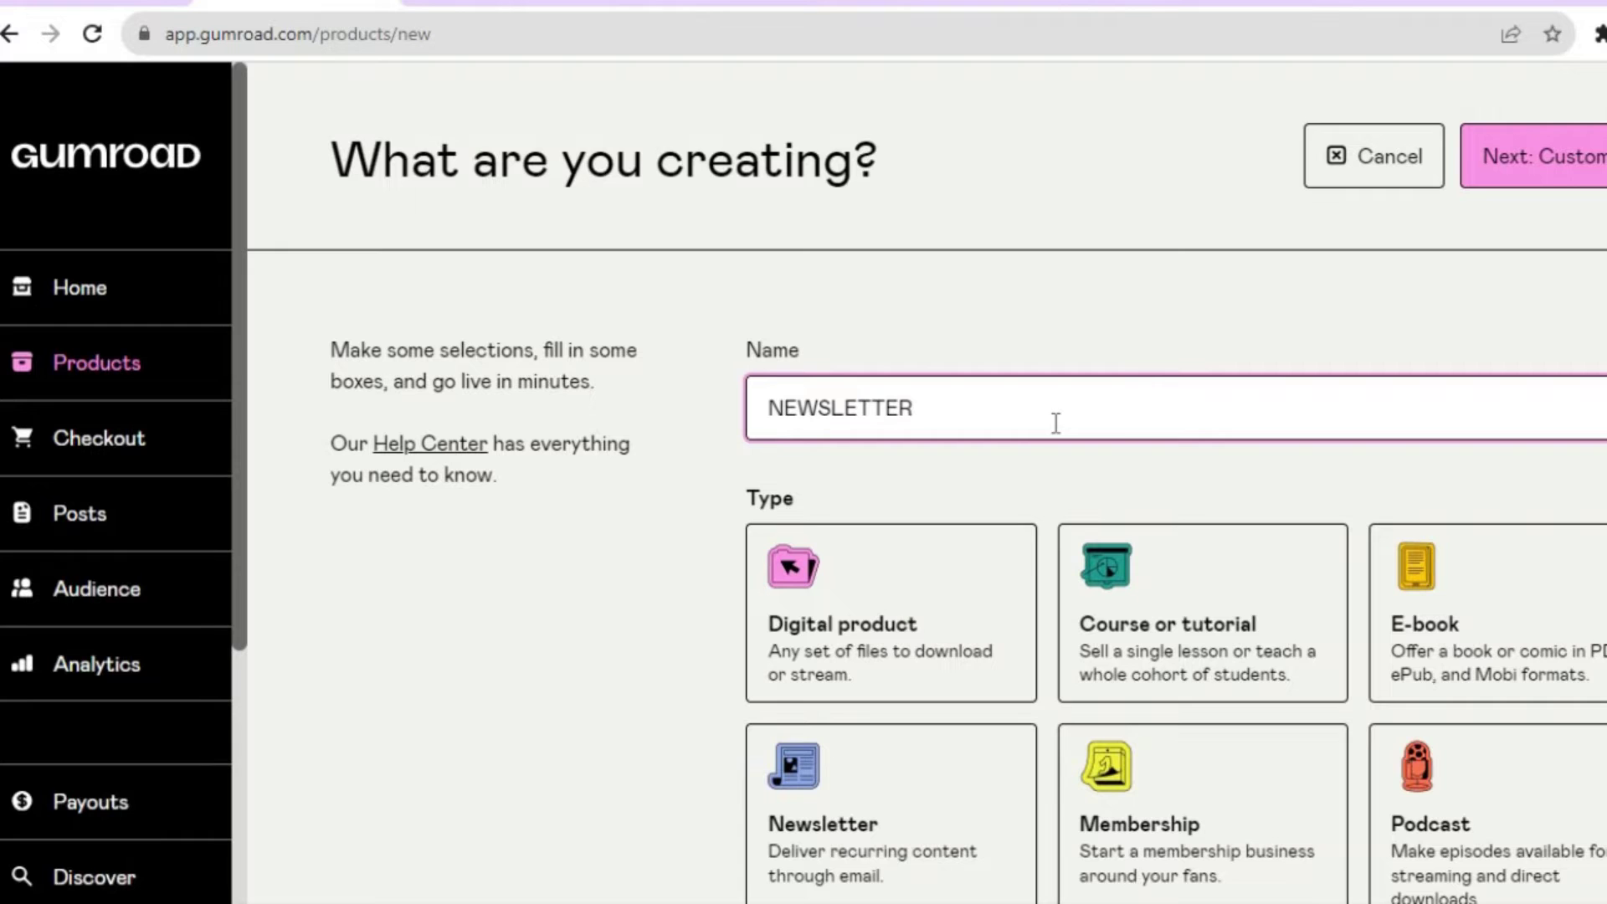
scroll(1603, 452, "down", 3)
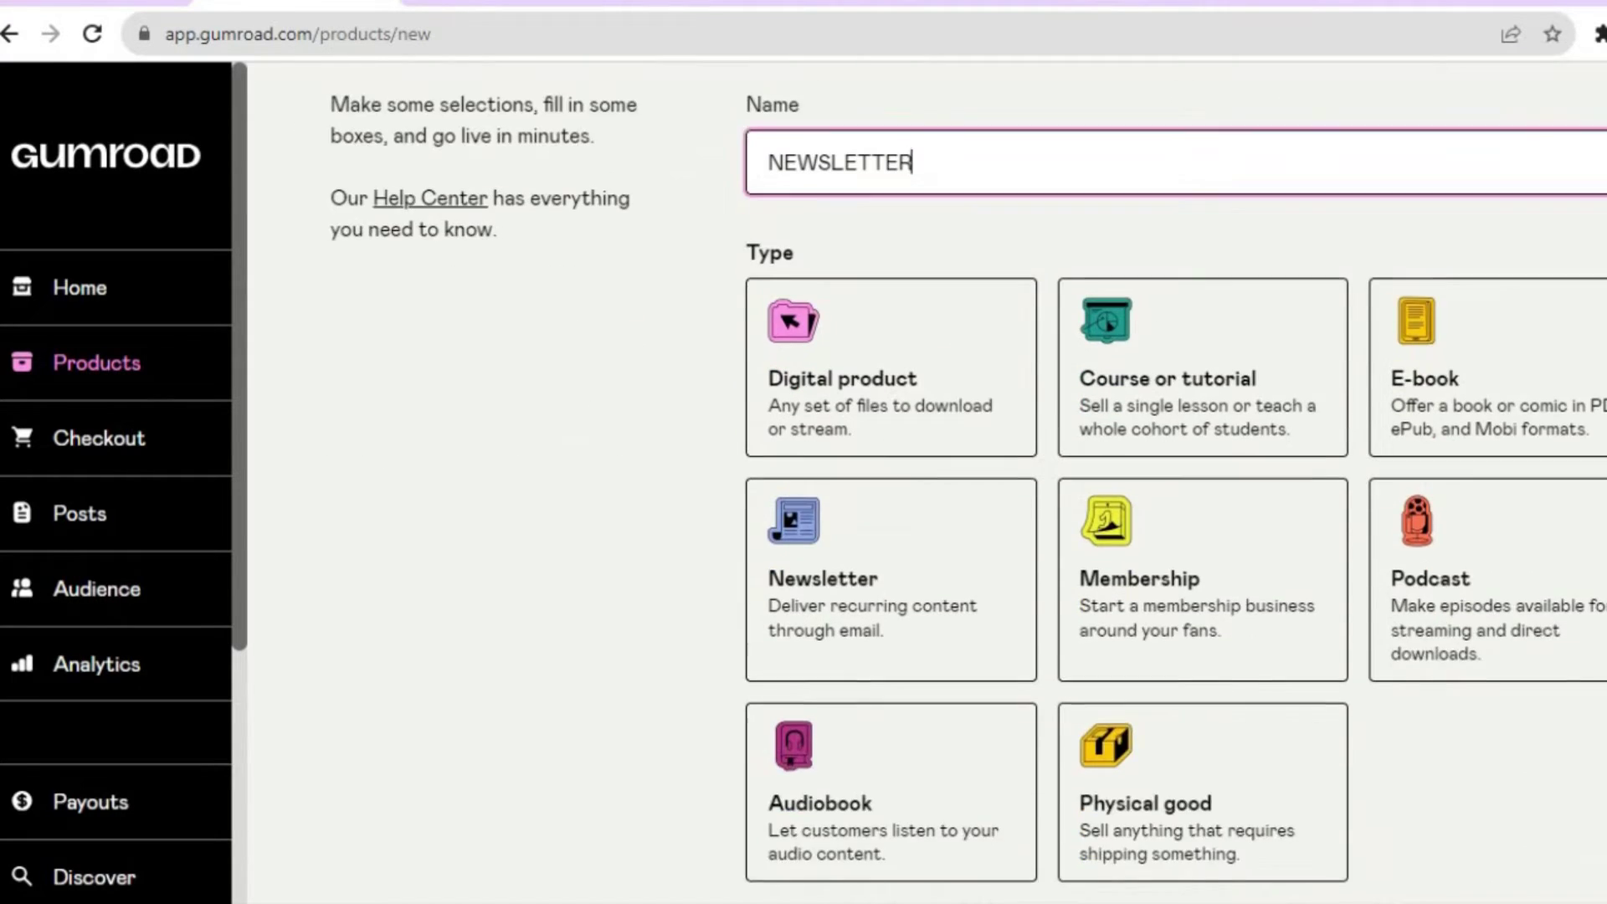
scroll(962, 482, "down", 1)
left_click(911, 502)
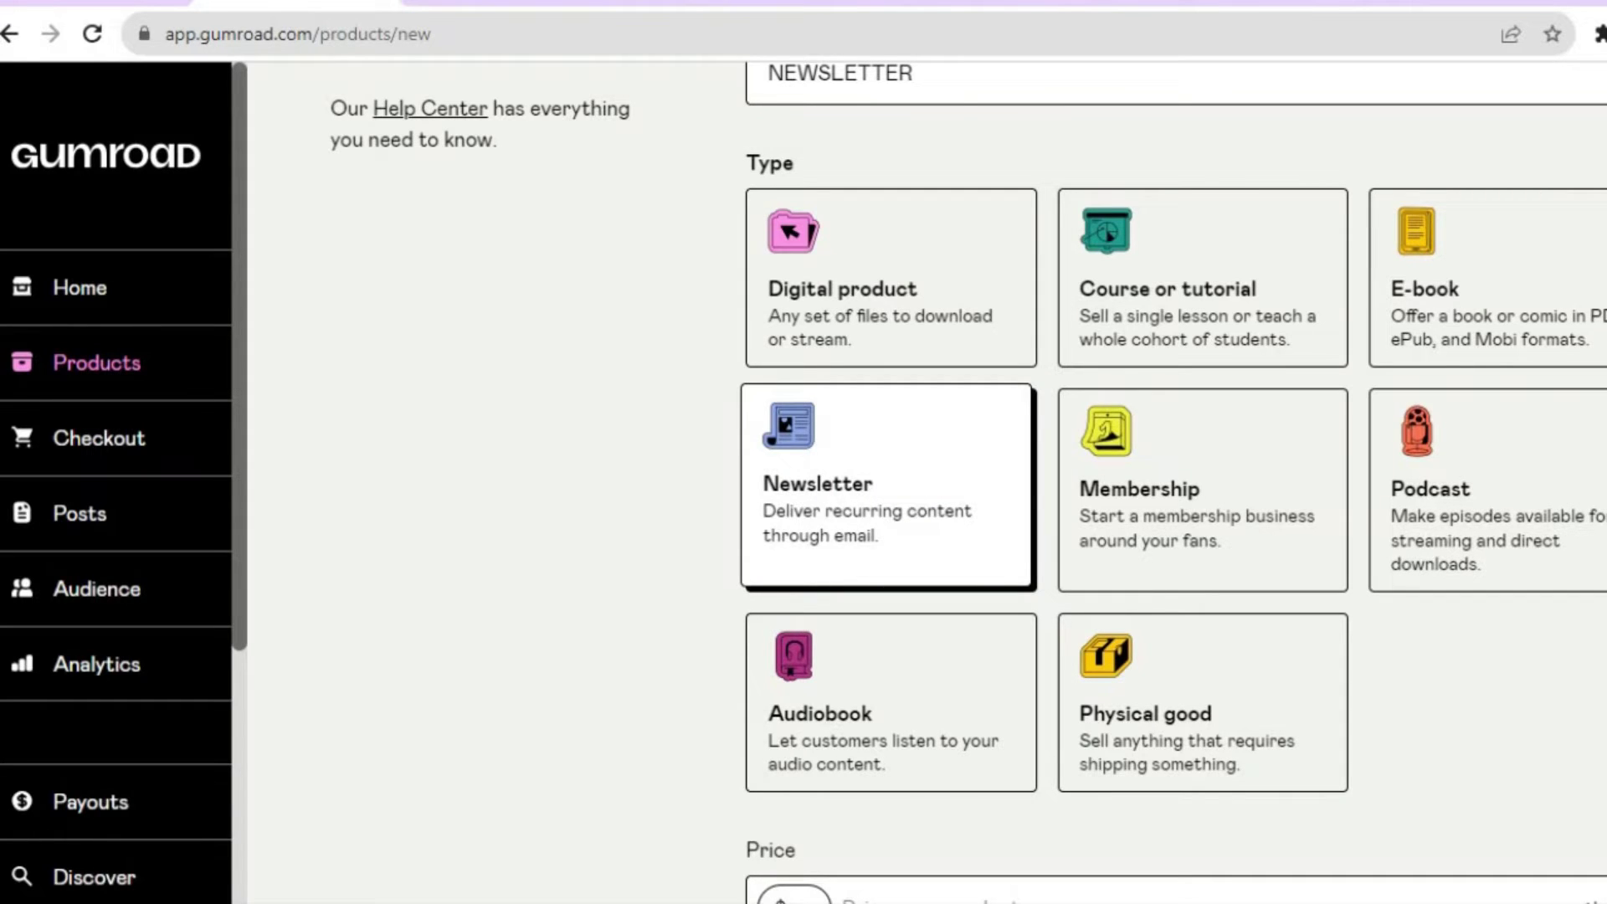
- Set the NEWSLETTER price to $1, billed once a month
scroll(1171, 427, "down", 2)
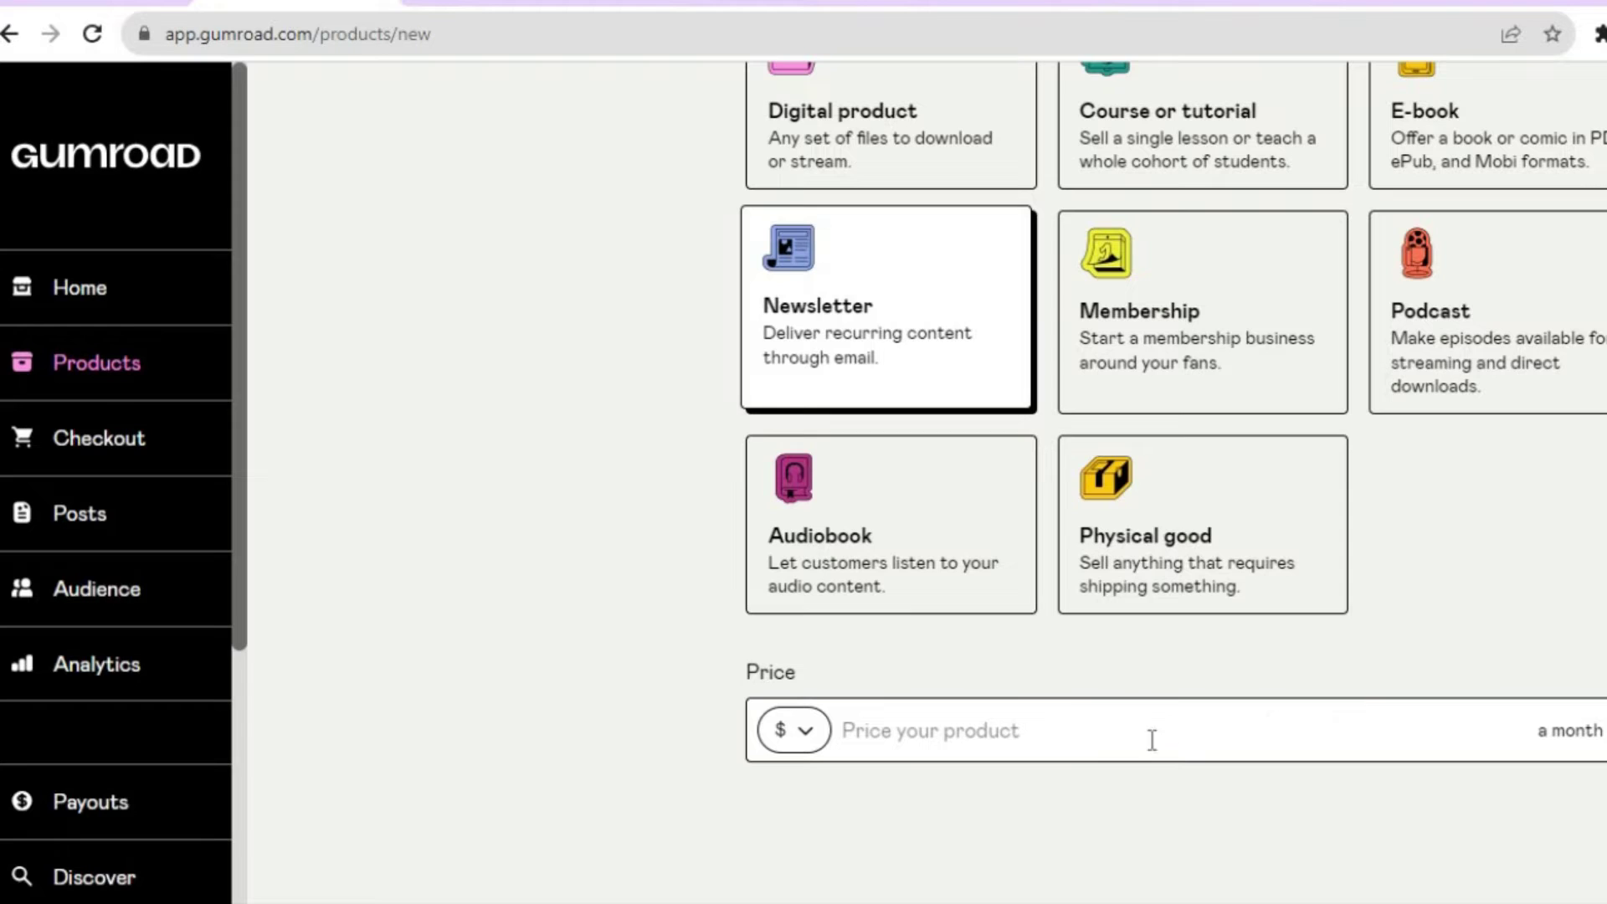
left_click(1102, 747)
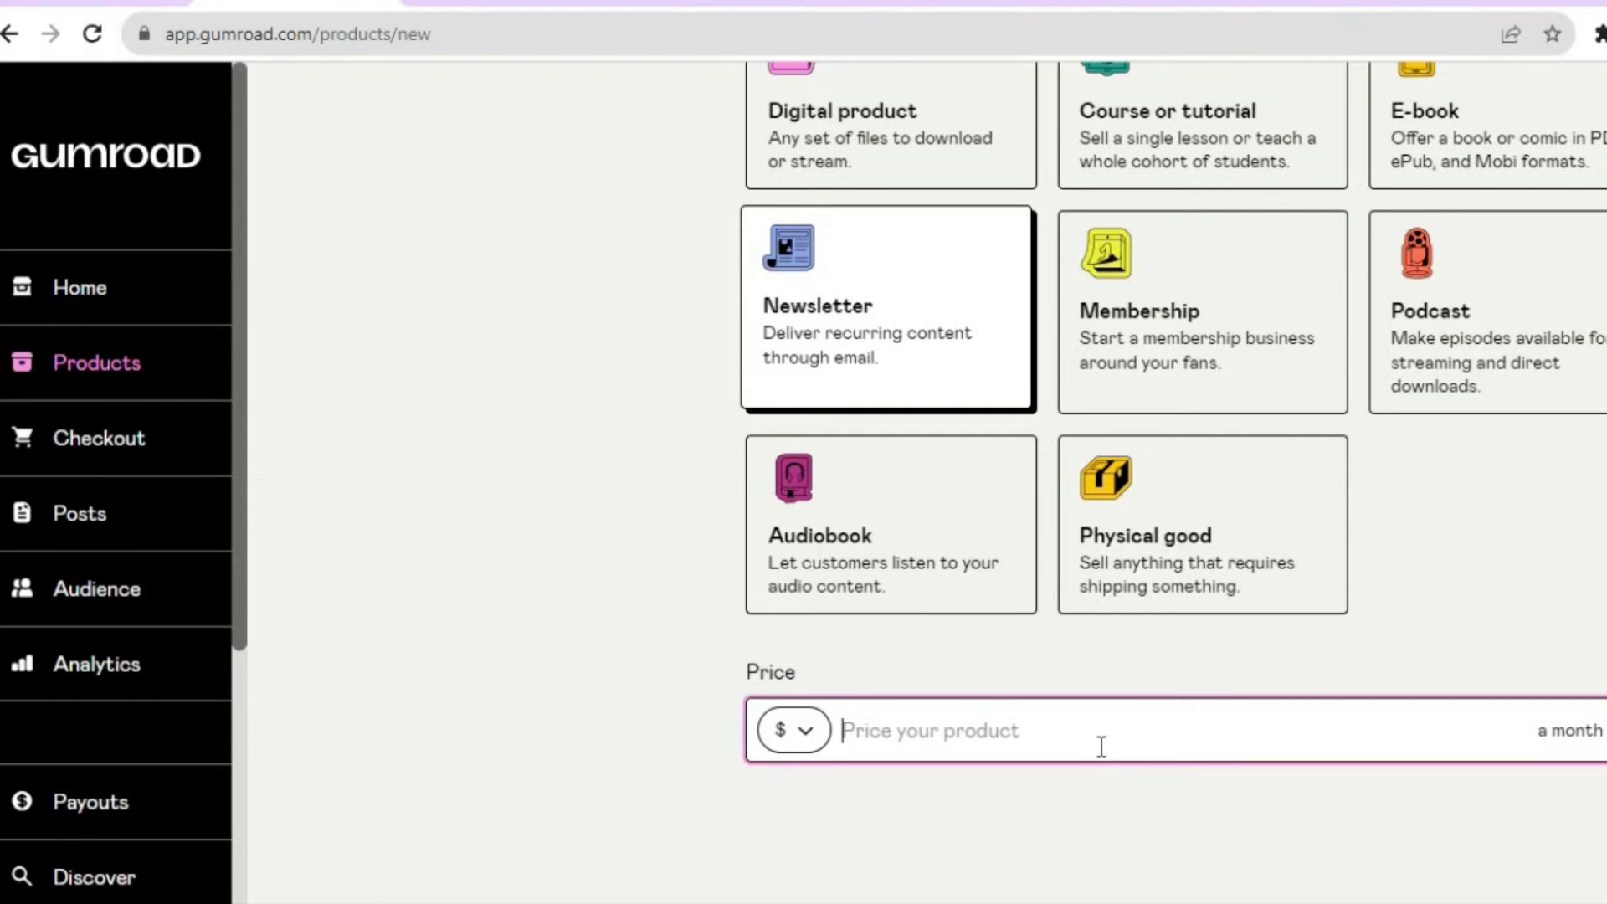
type("1")
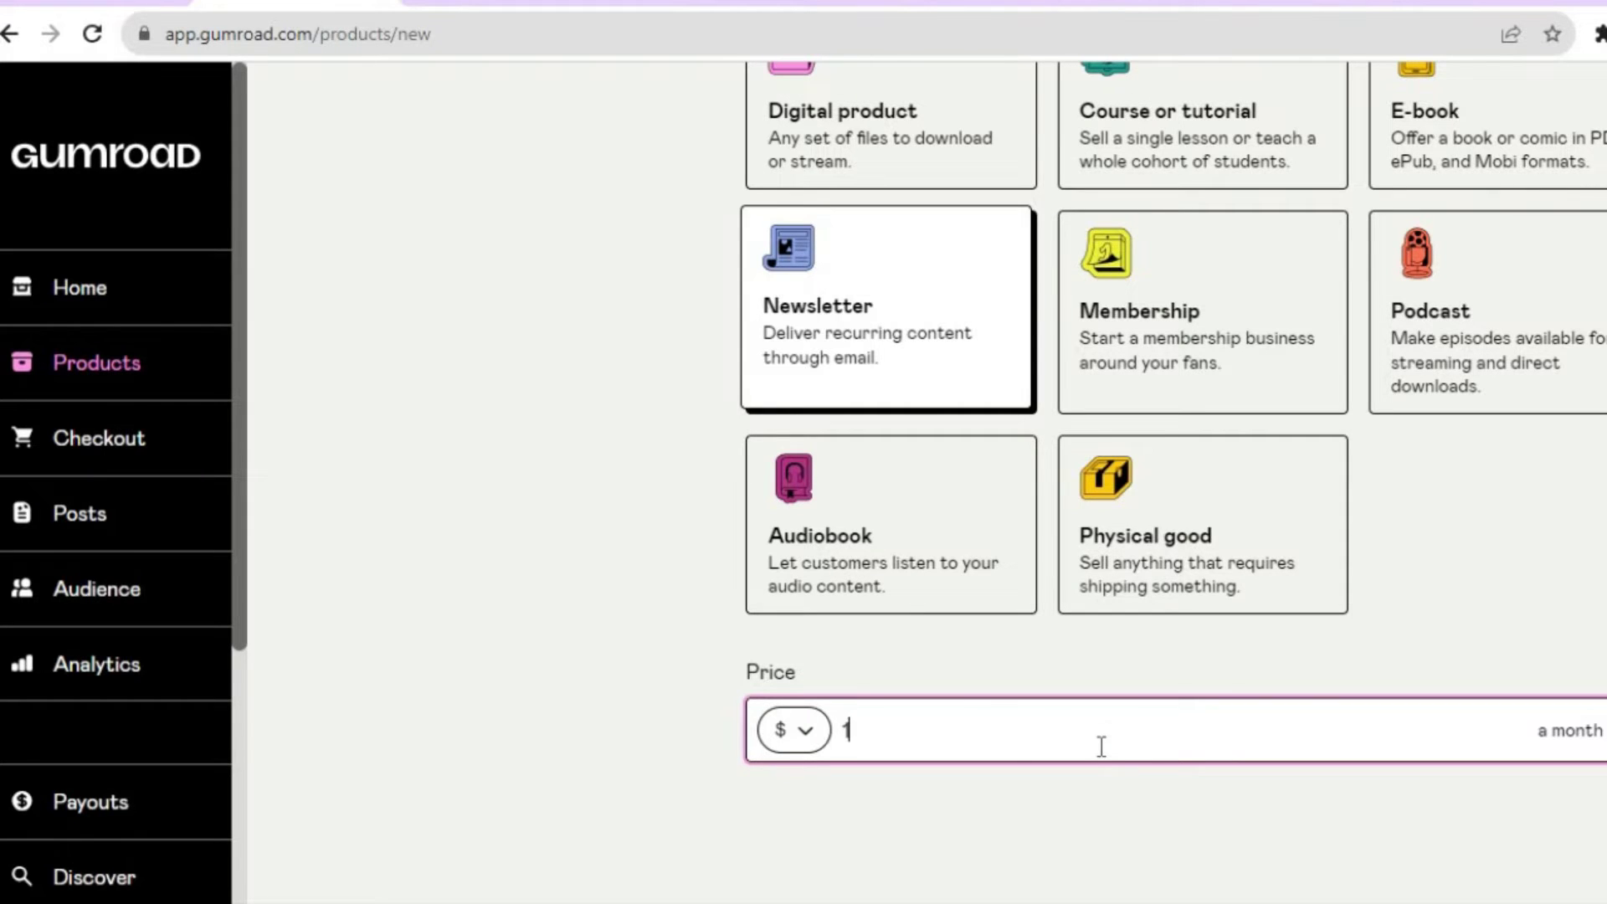
left_click(1577, 726)
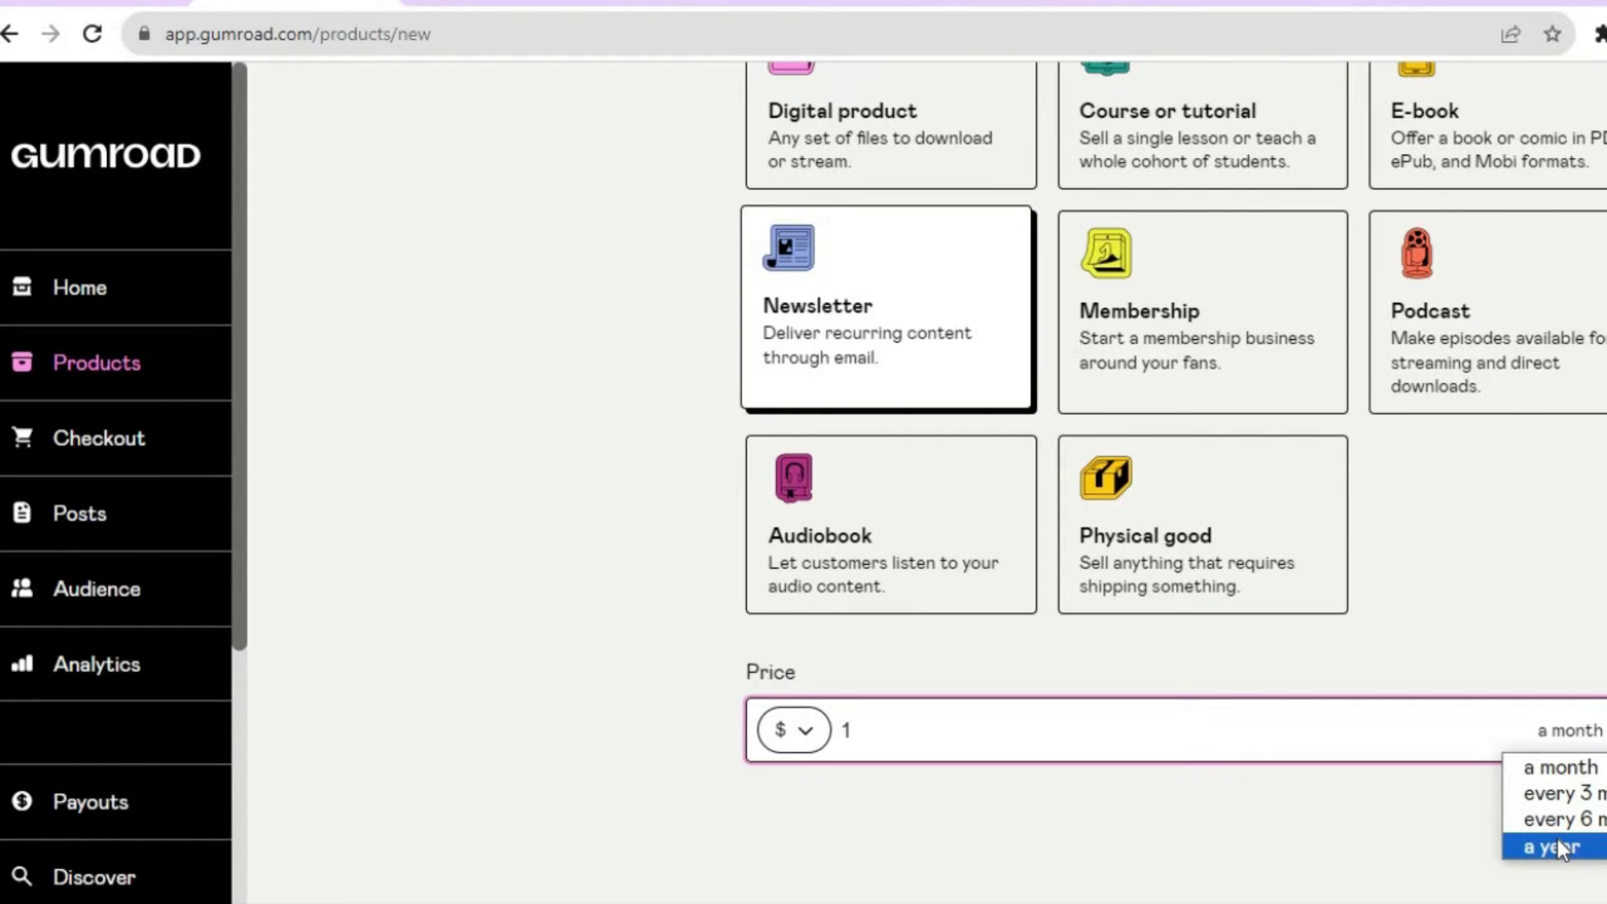
left_click(1402, 737)
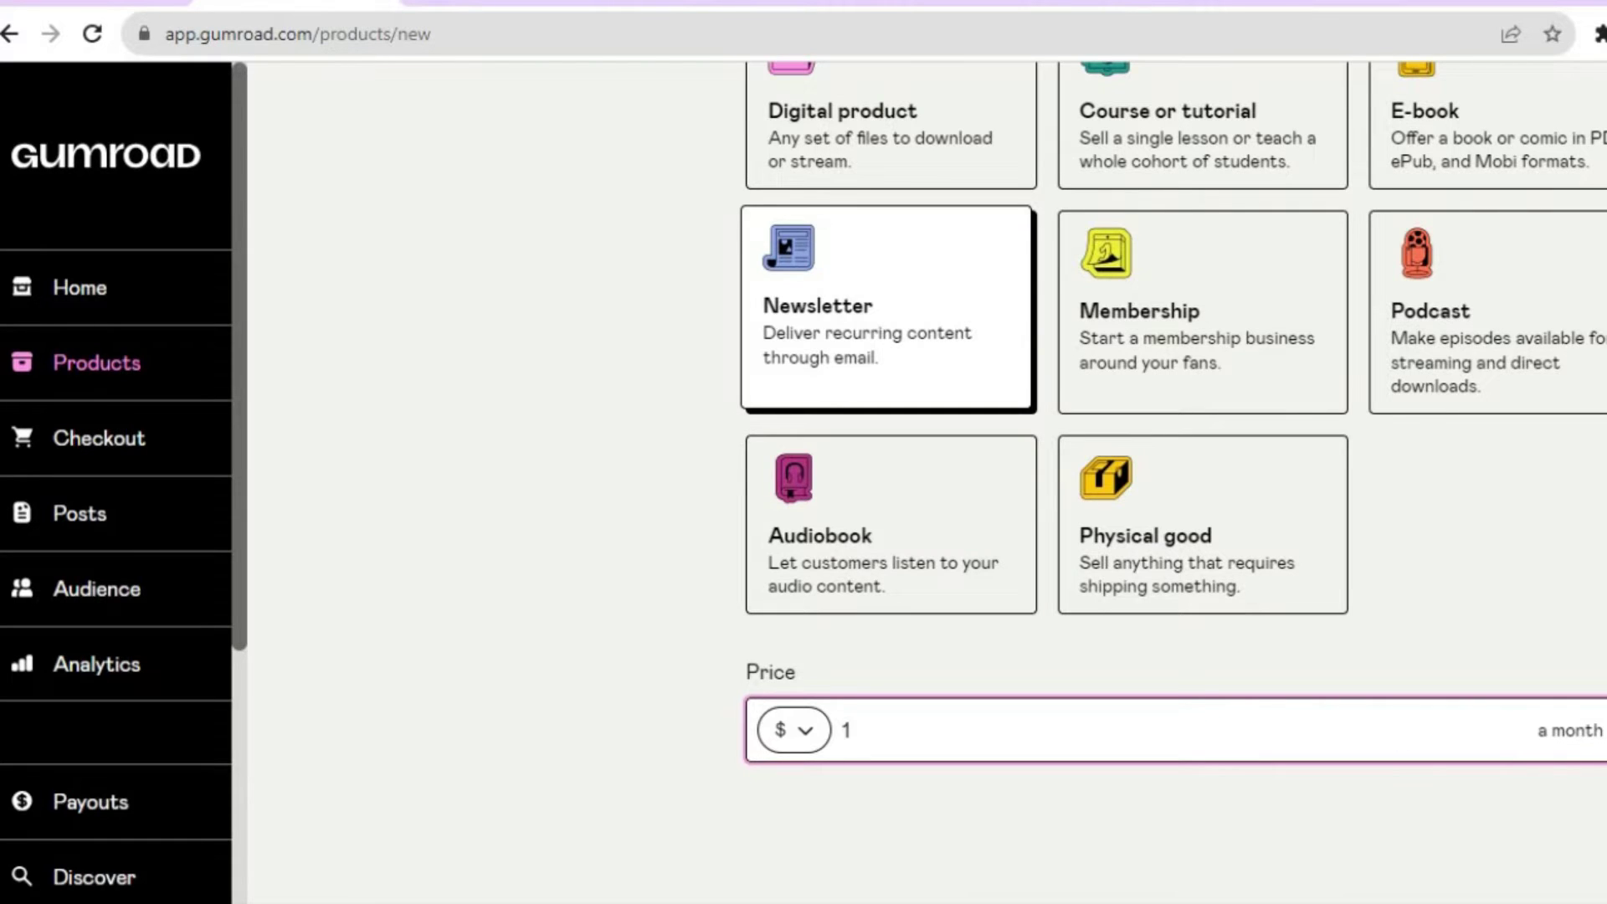
scroll(1172, 418, "up", 6)
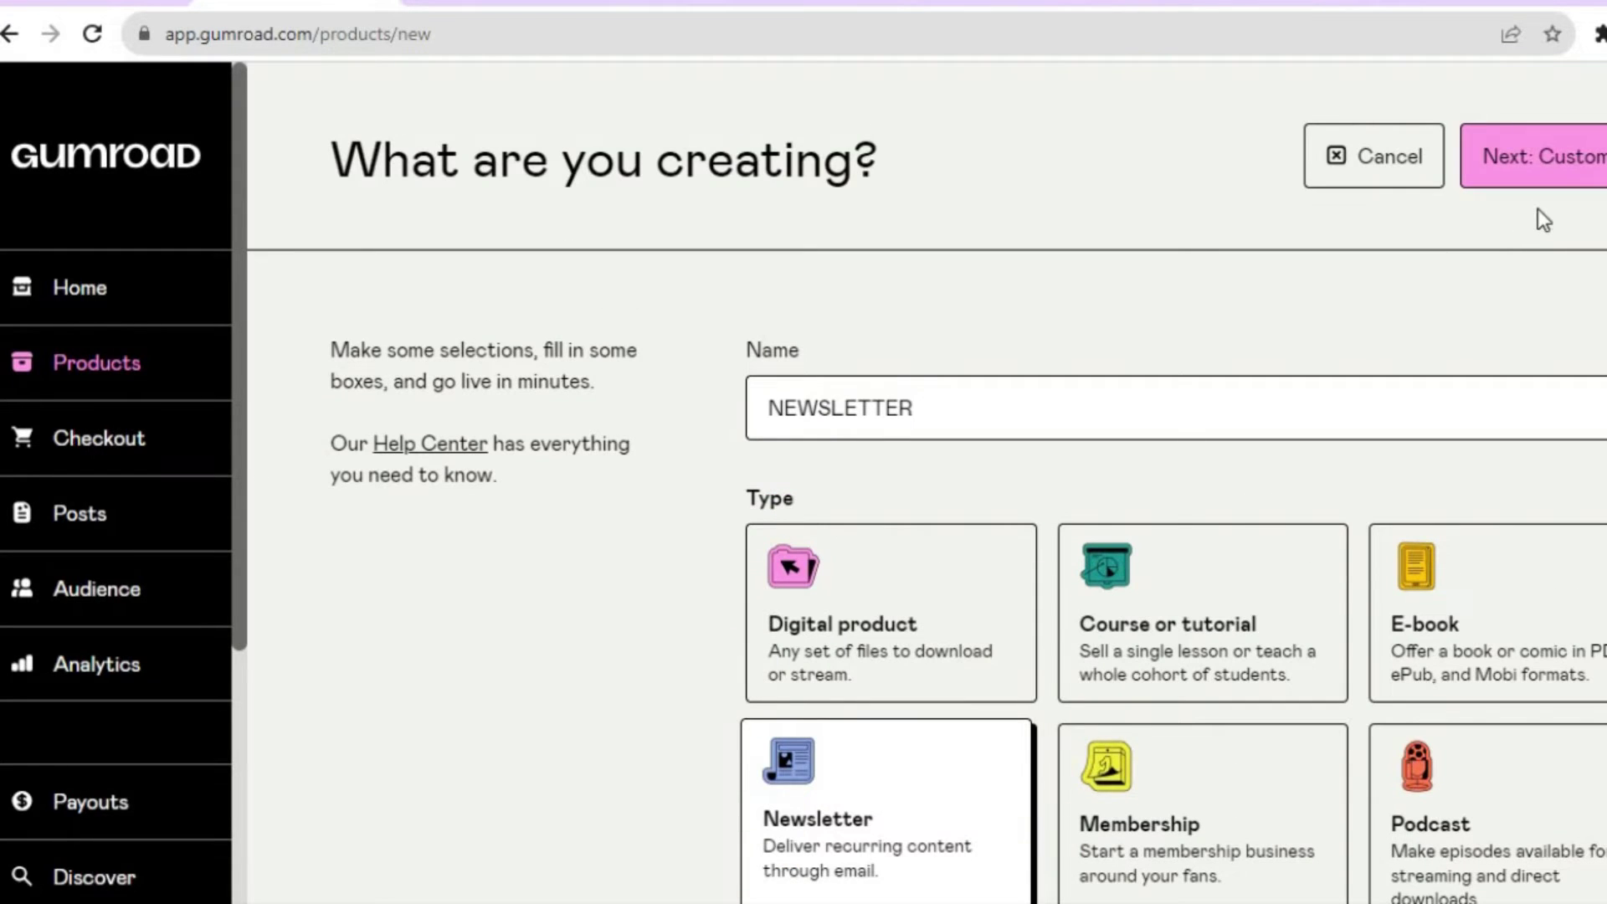
- Create NEWSLETTER and scroll its edit page past Description and URL to Cover
left_click(1548, 157)
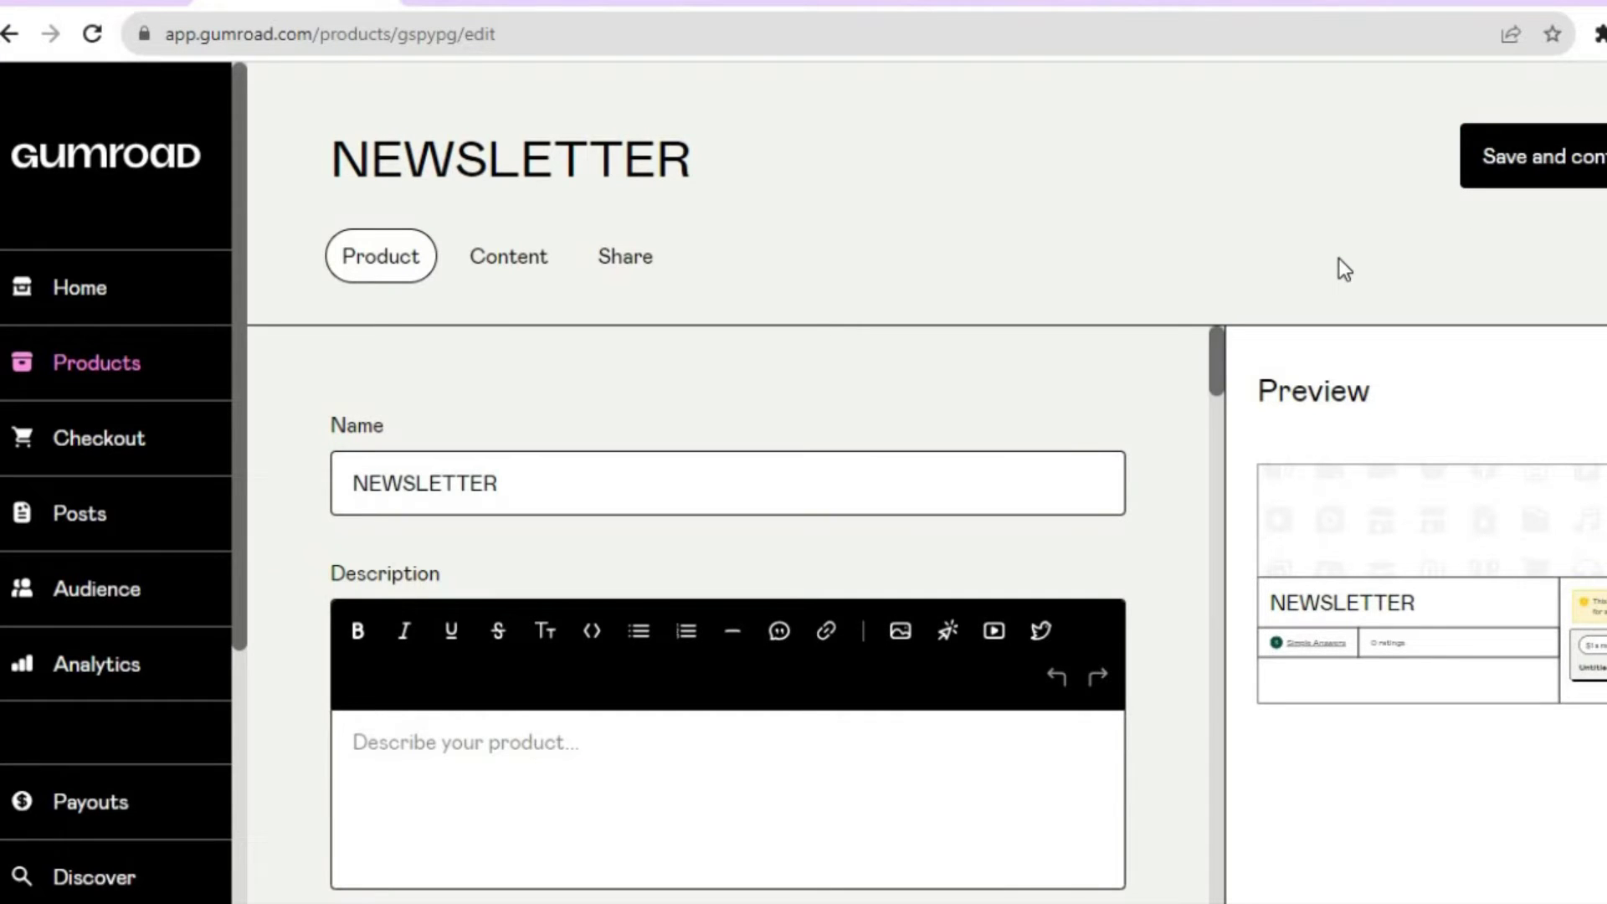
mouse_move(1217, 348)
left_mouse_down()
mouse_move(1217, 392)
mouse_move(1217, 353)
left_mouse_up()
scroll(1217, 353, "up", 1)
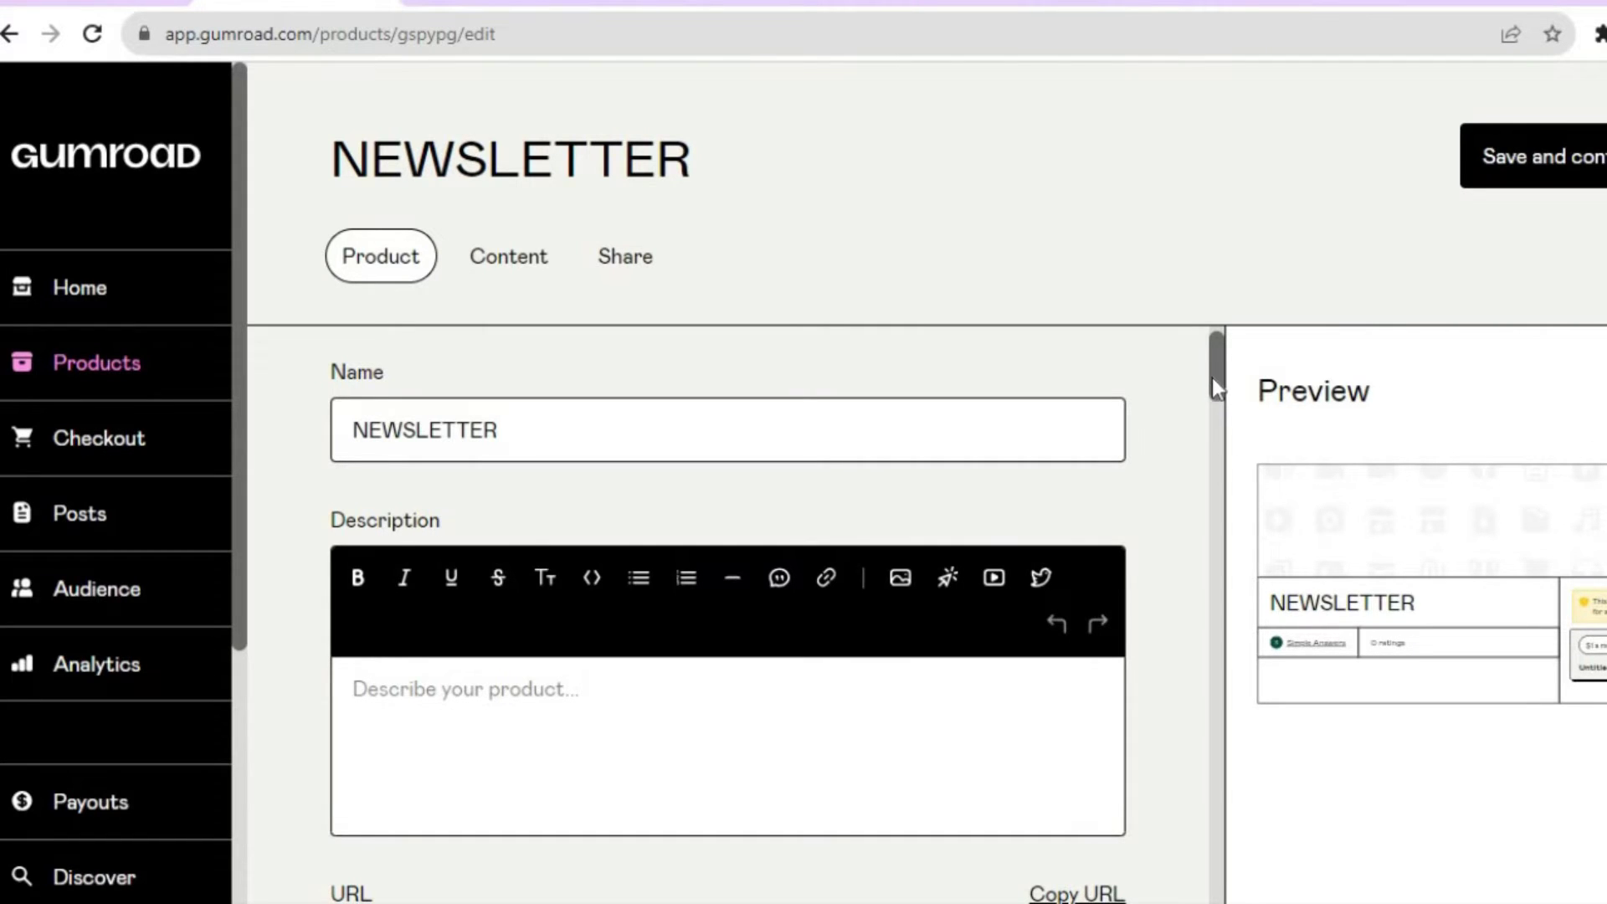
left_click_drag(1212, 375, 1212, 396)
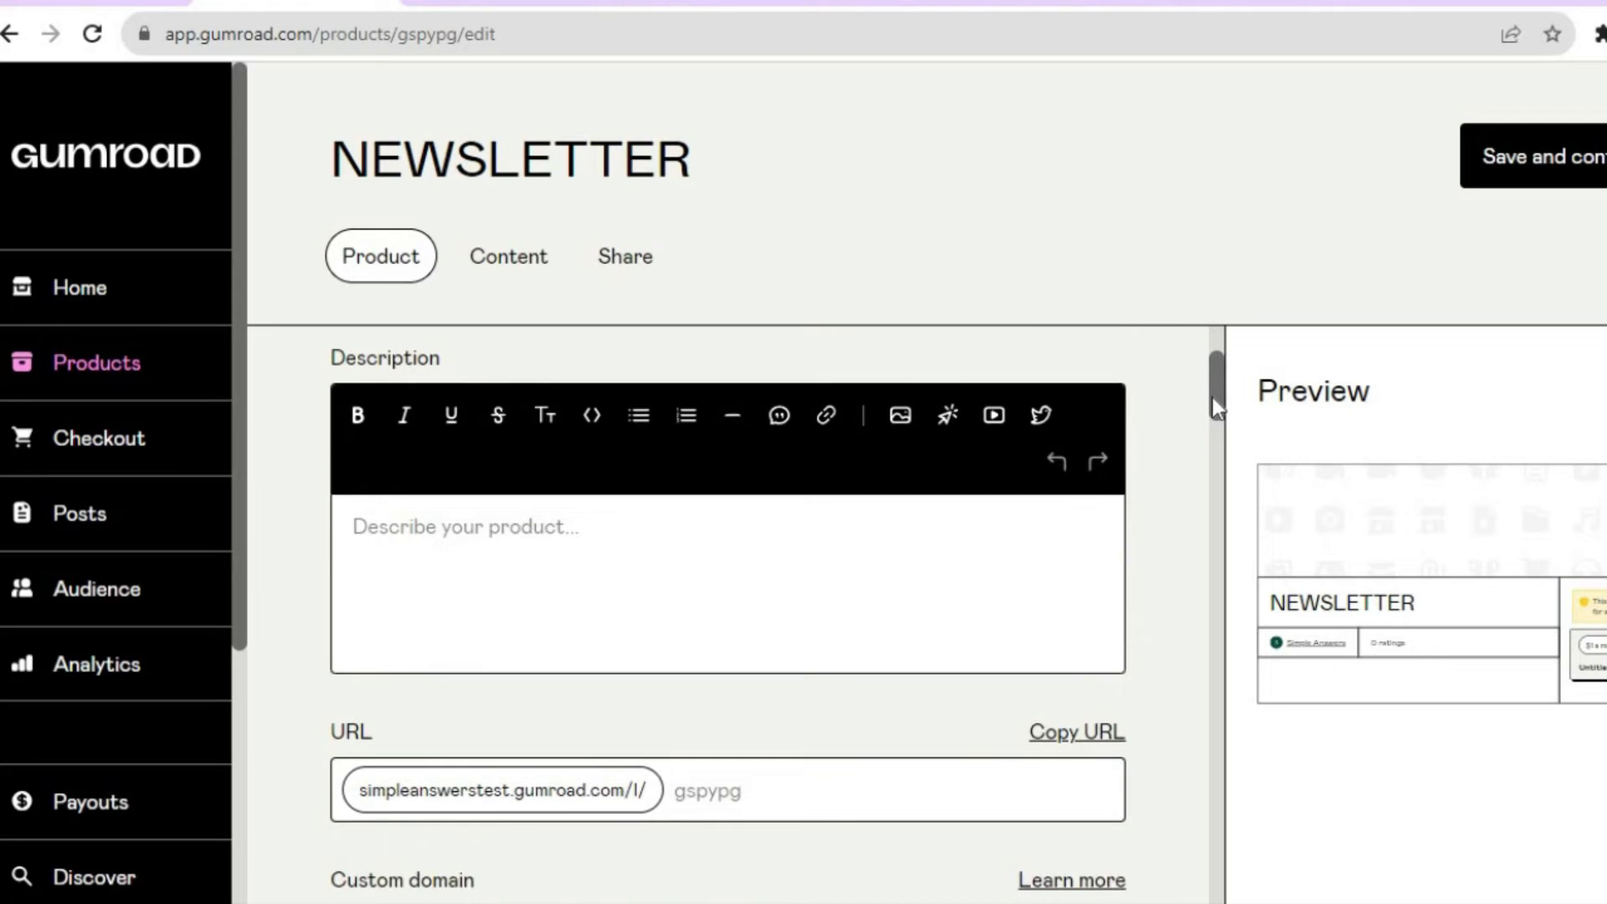
left_click(728, 581)
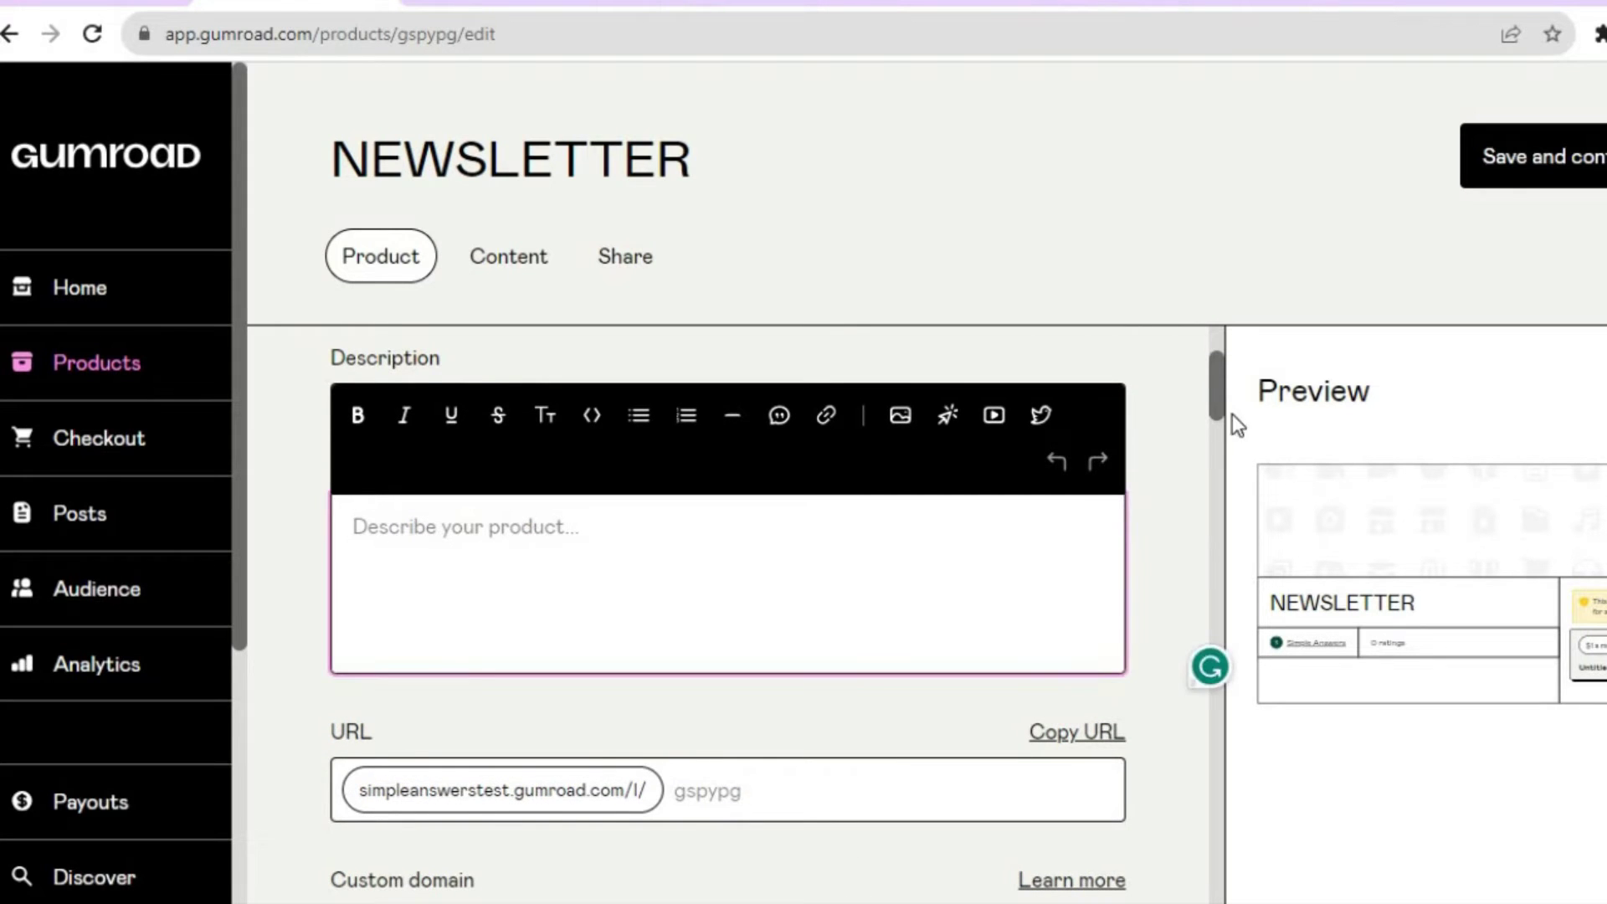
left_click_drag(1219, 406, 1220, 410)
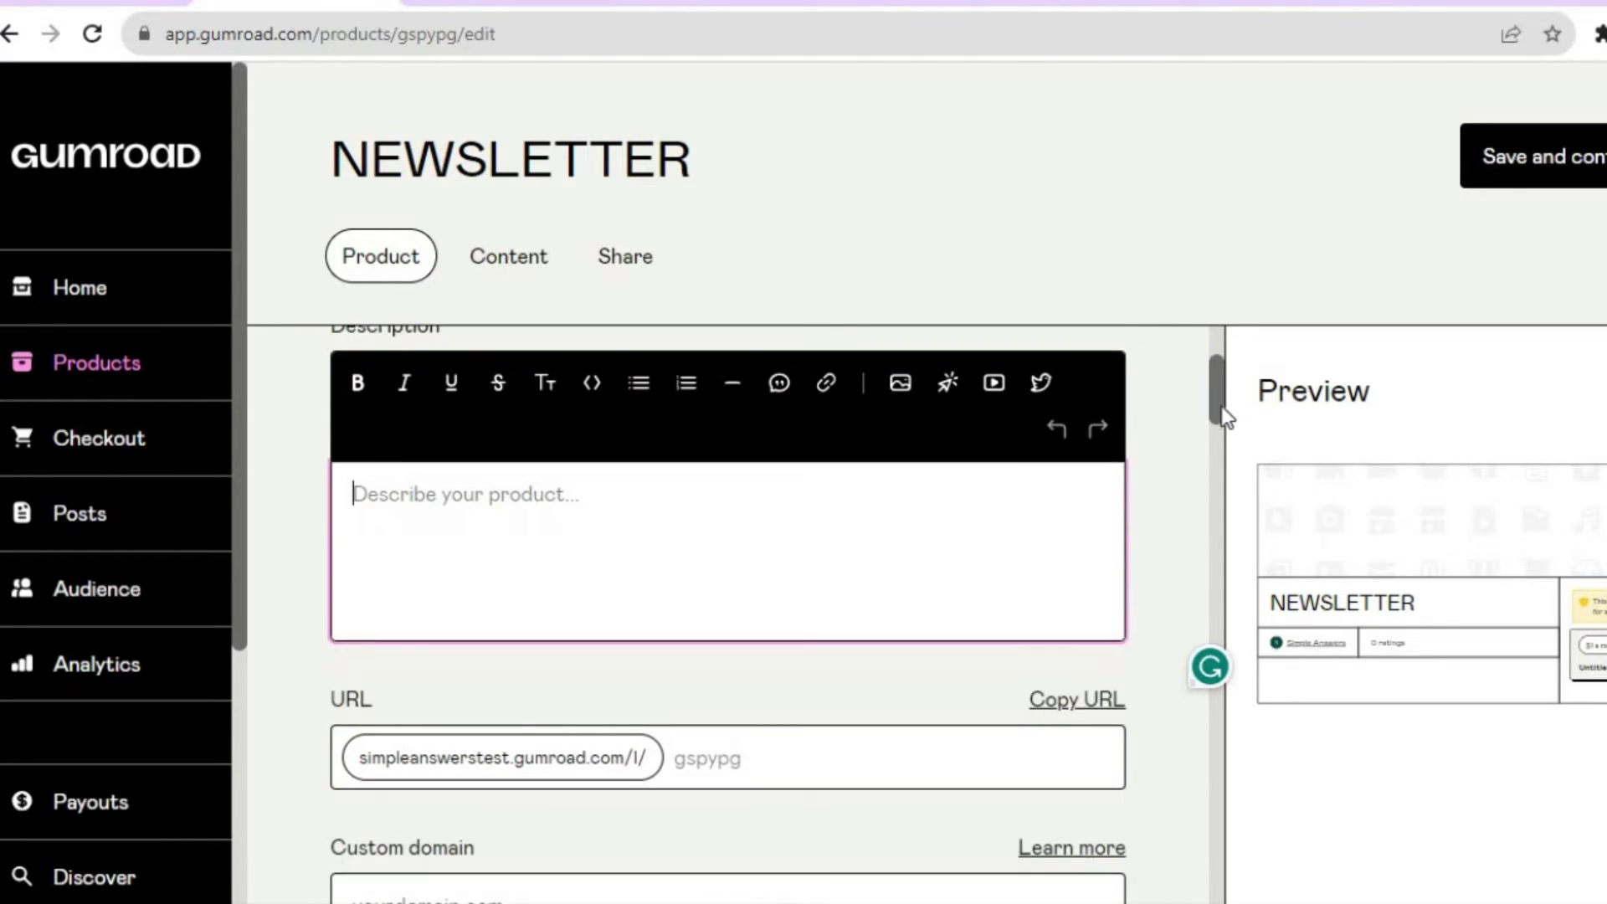
scroll(1224, 416, "down", 2)
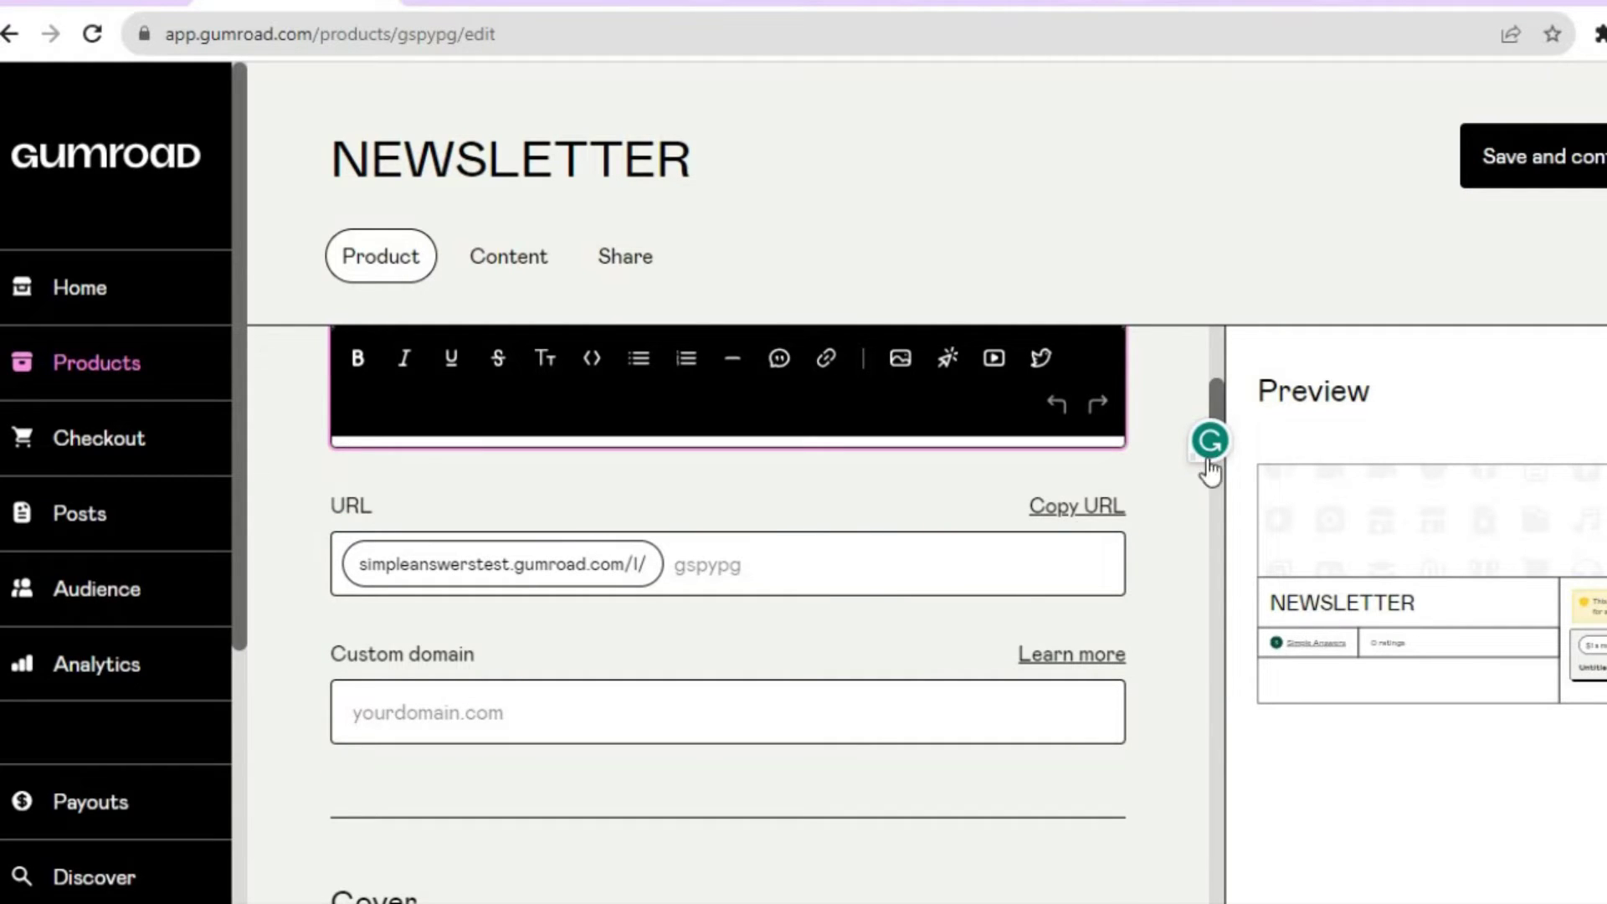
left_click_drag(1219, 410, 1219, 484)
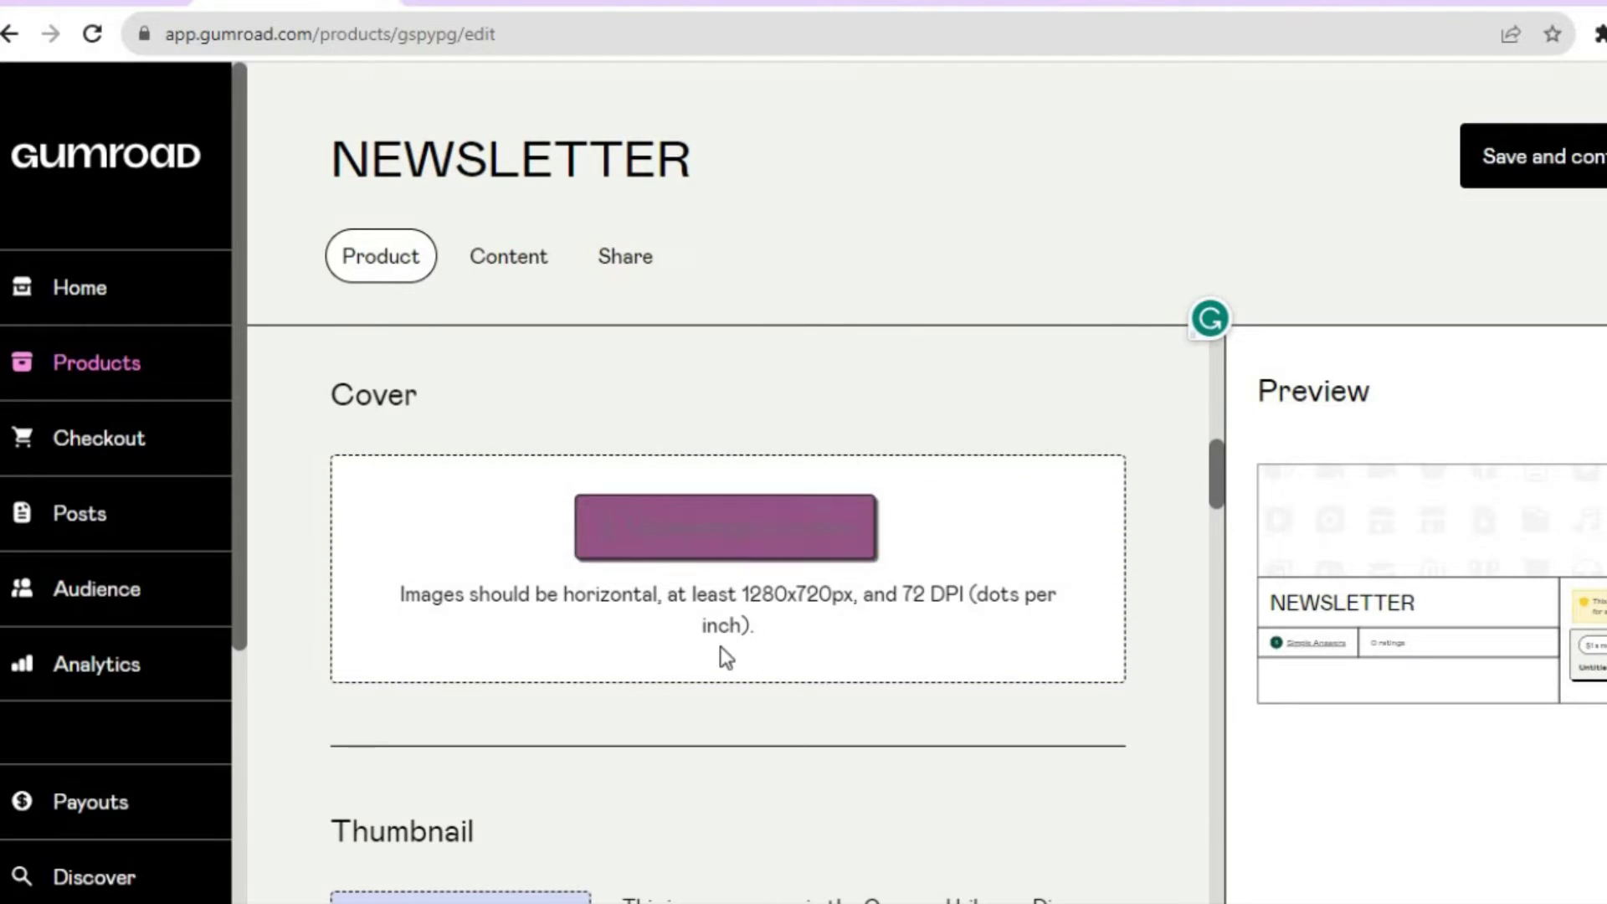
- Upload the blue modern design image as NEWSLETTER's cover, then view Canva's landing page templates
left_click(731, 548)
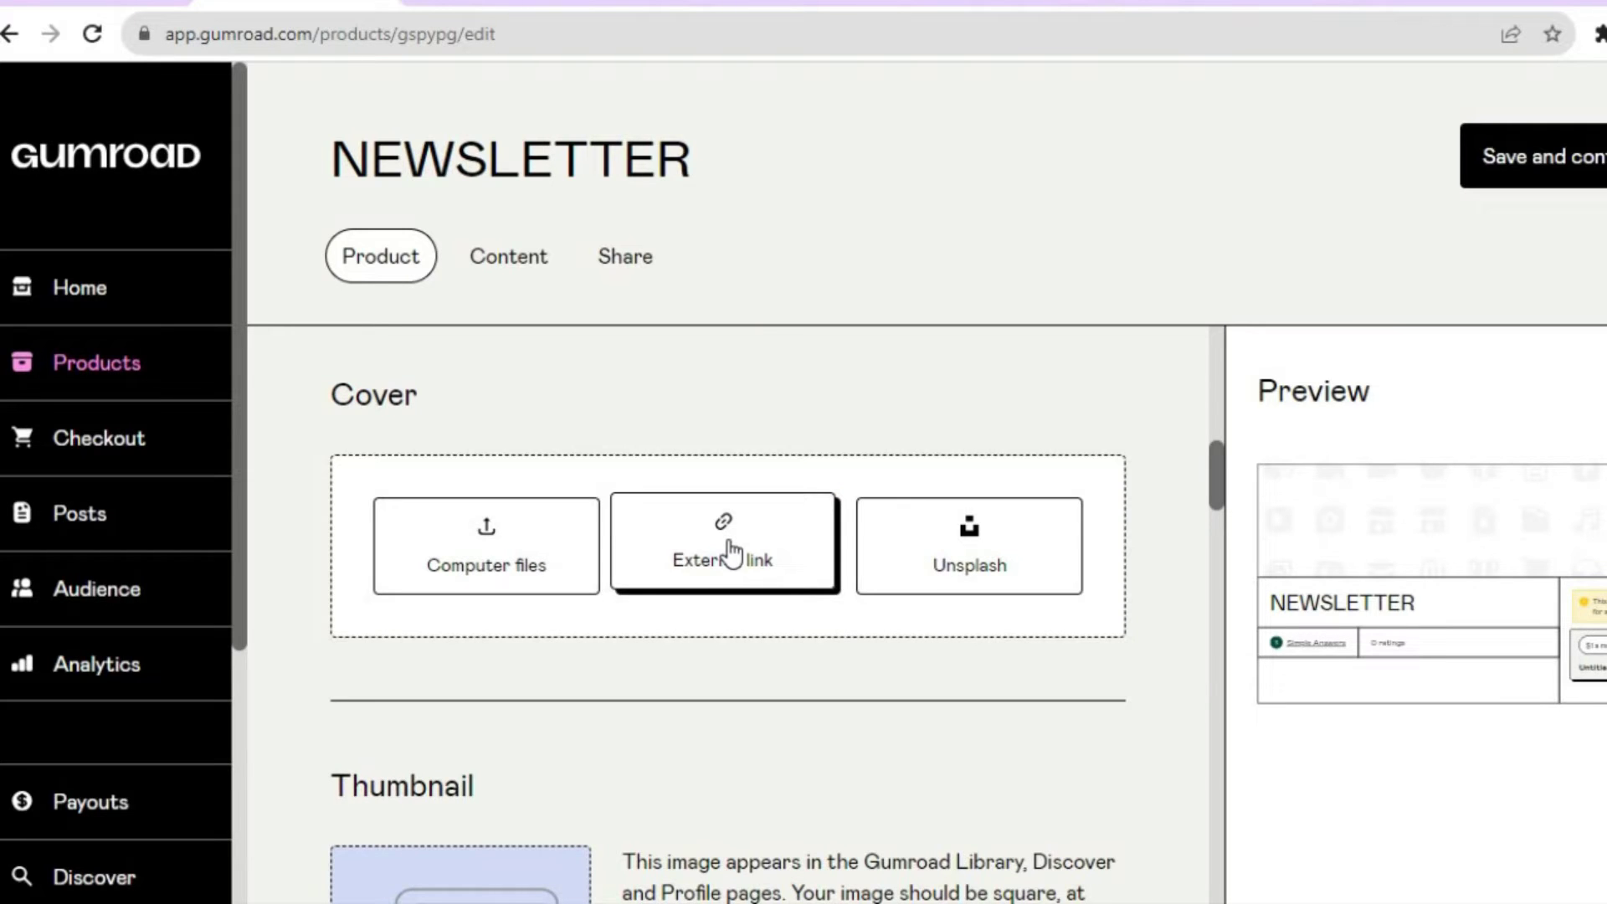
left_click(512, 548)
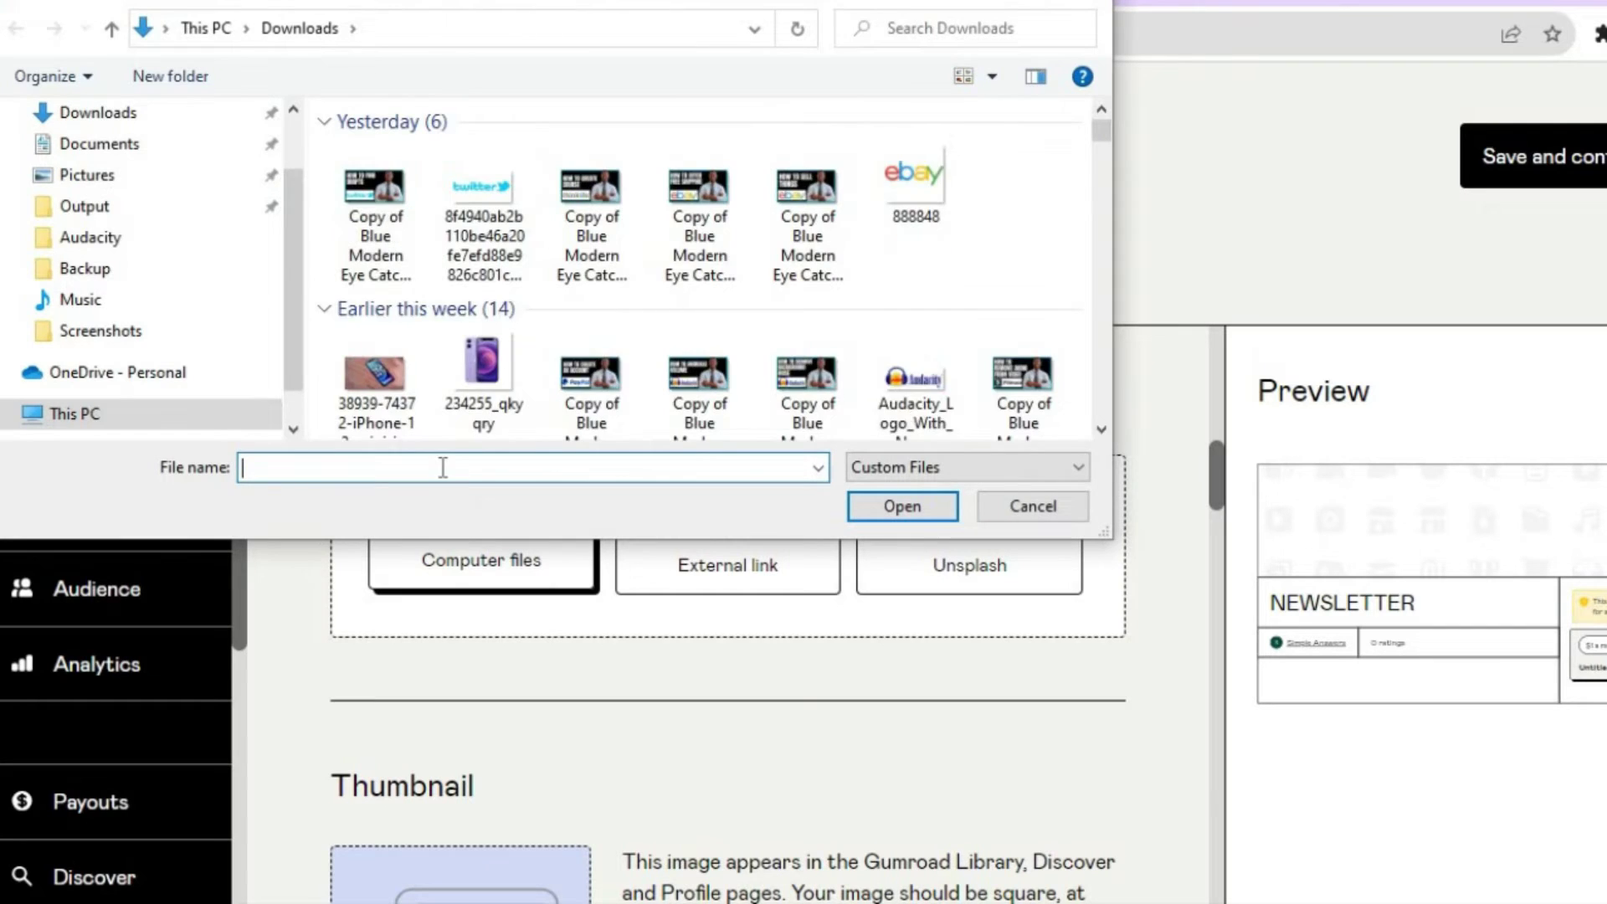
left_click(606, 208)
left_click(932, 515)
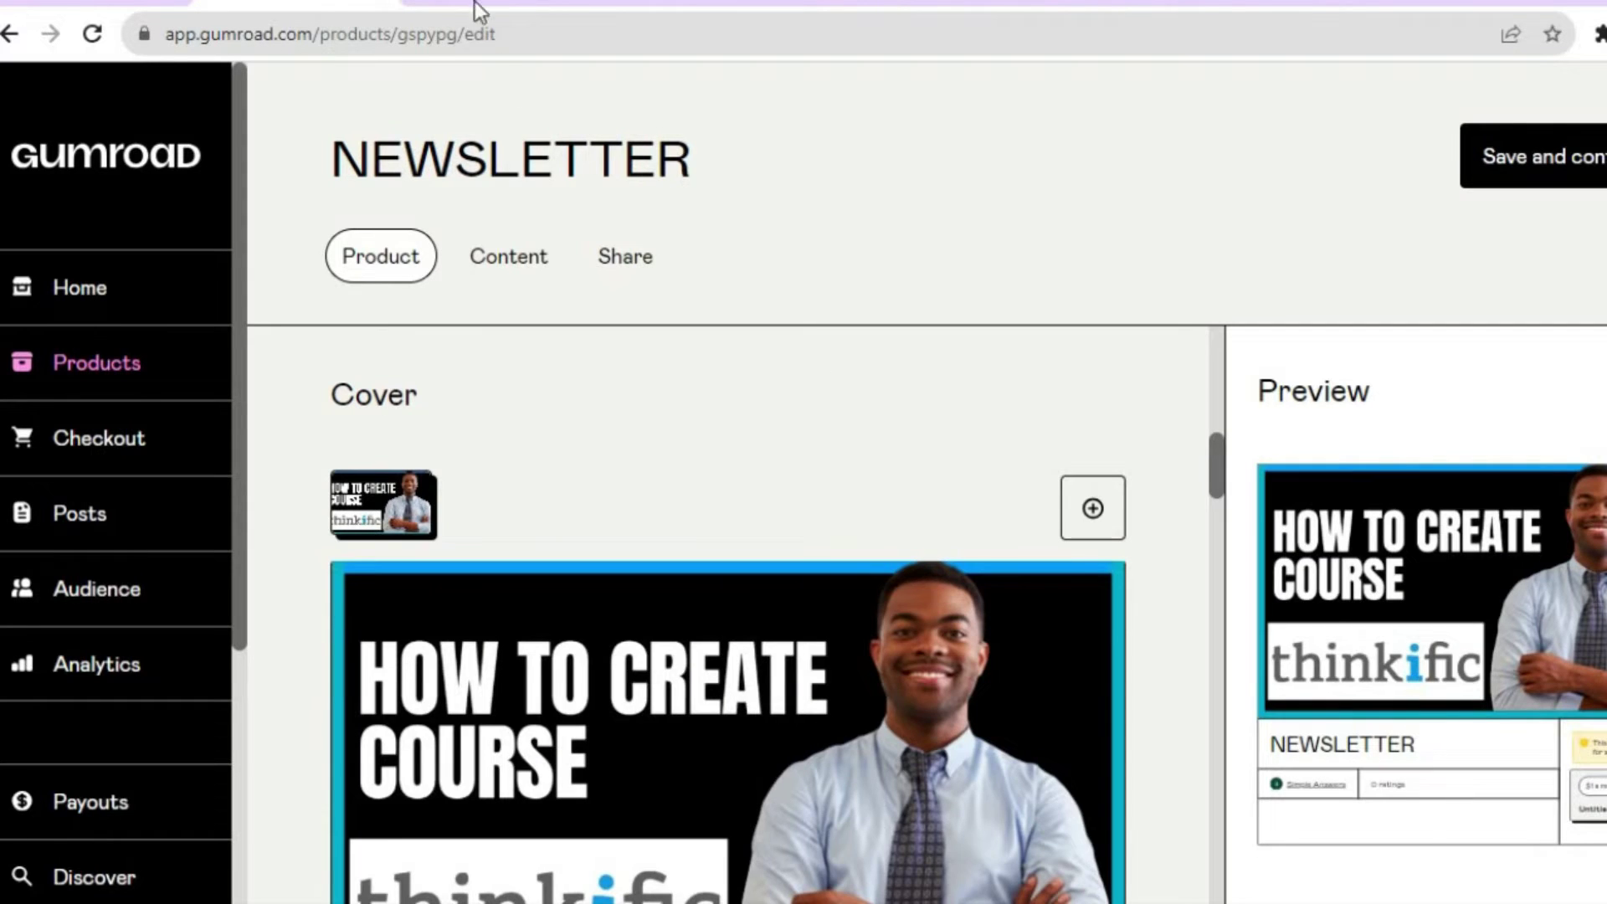
left_click(475, 2)
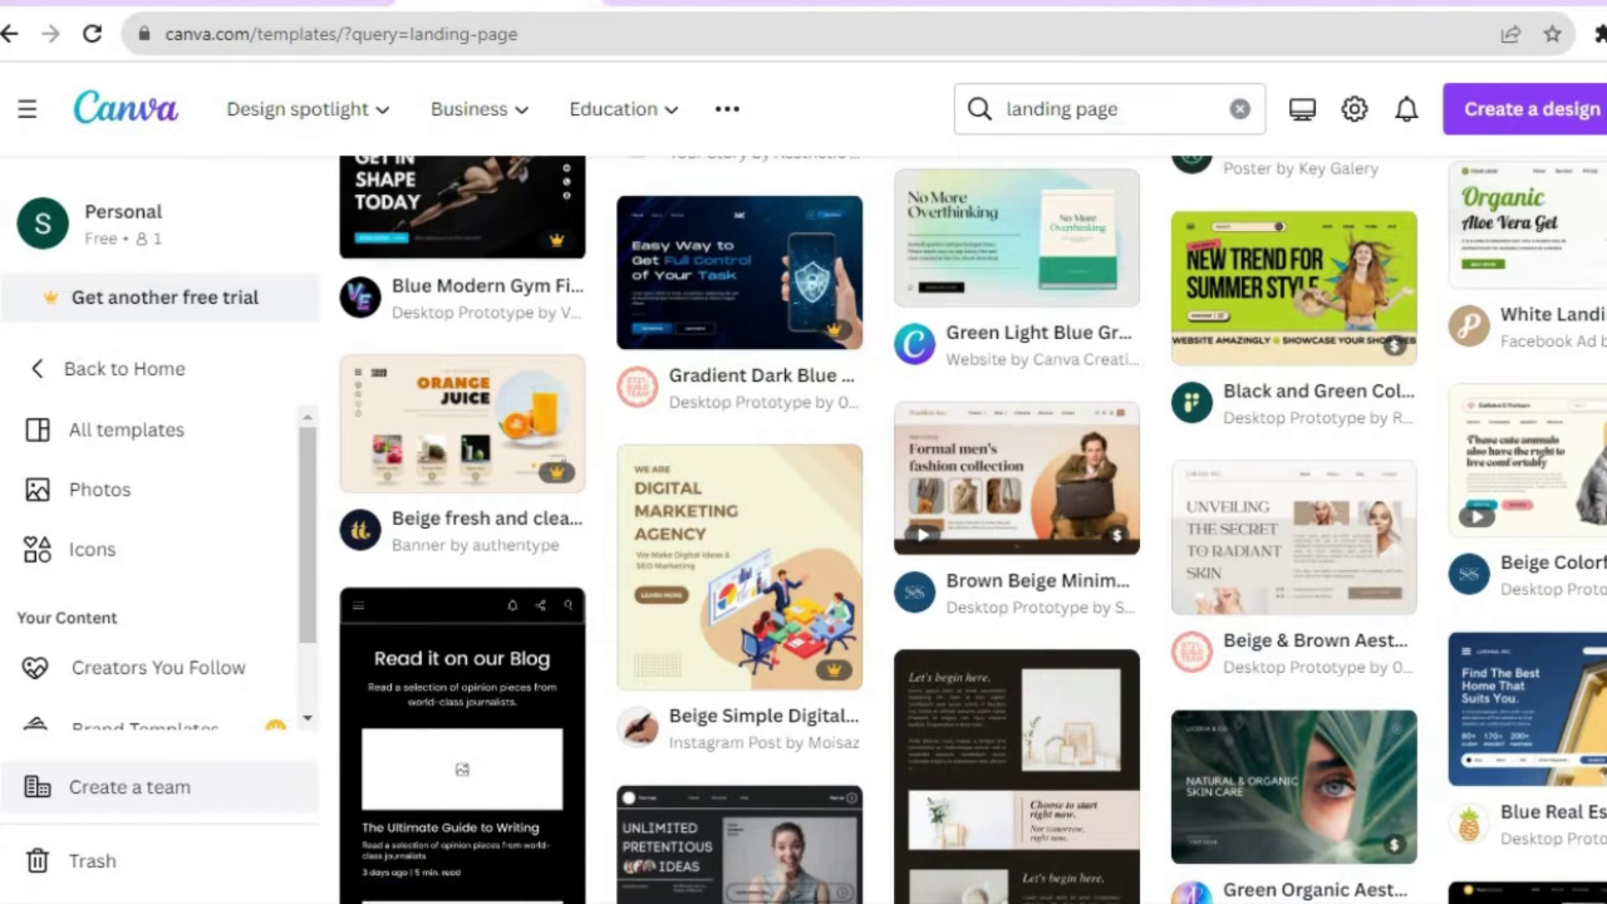
- Scroll Canva's landing page results back to the top, then return to the Gumroad editor
scroll(970, 565, "up", 10)
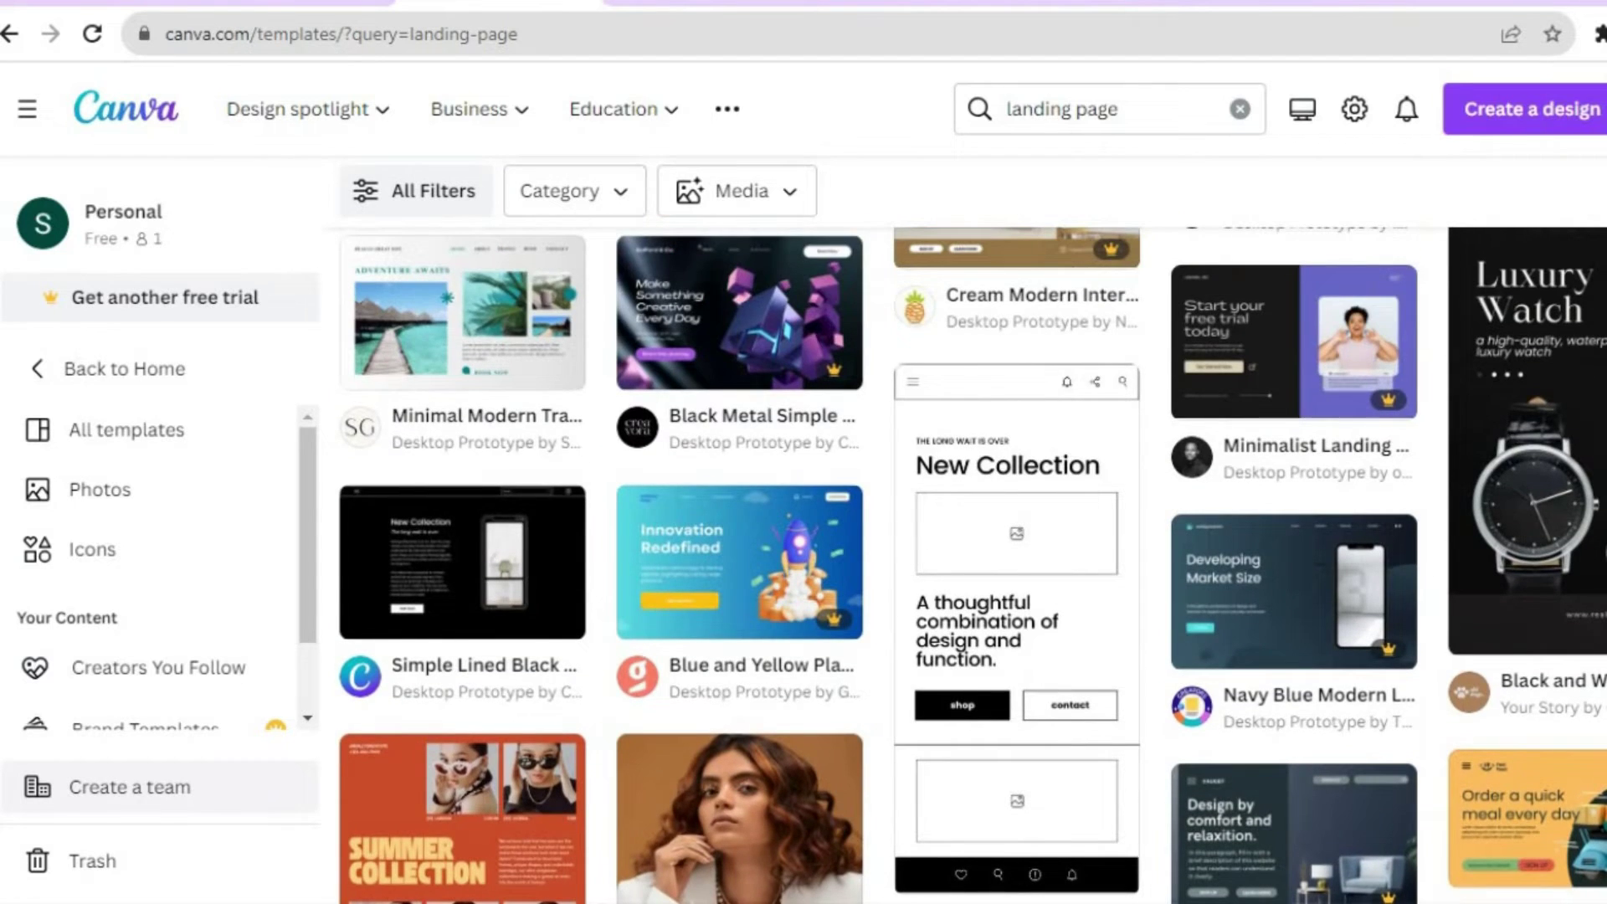
scroll(971, 565, "up", 10)
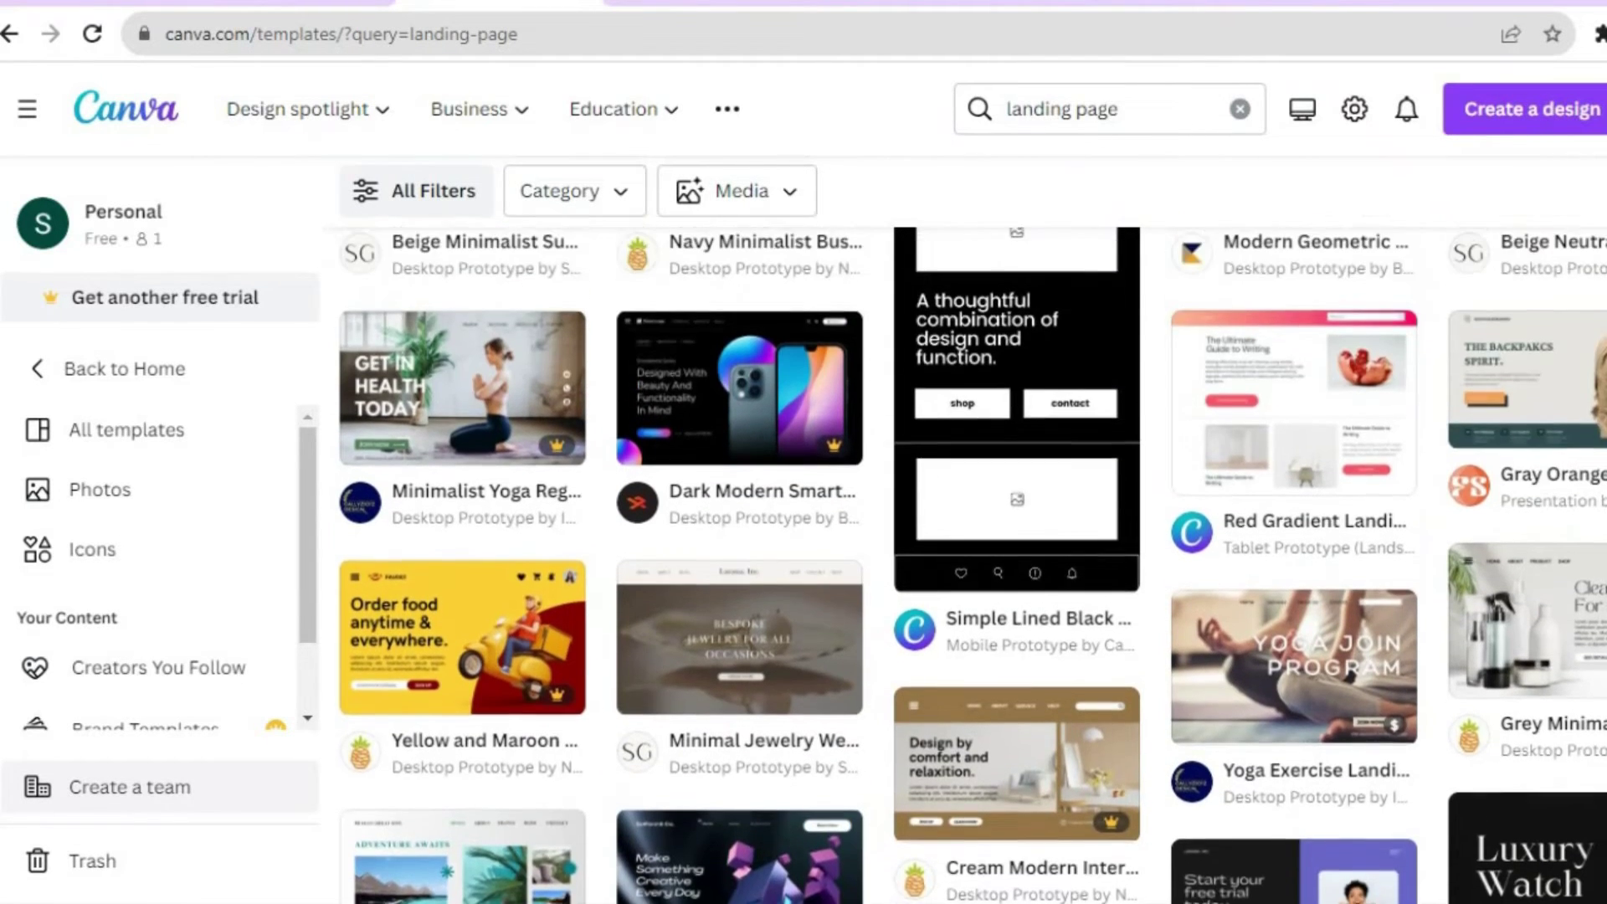
scroll(971, 565, "up", 2)
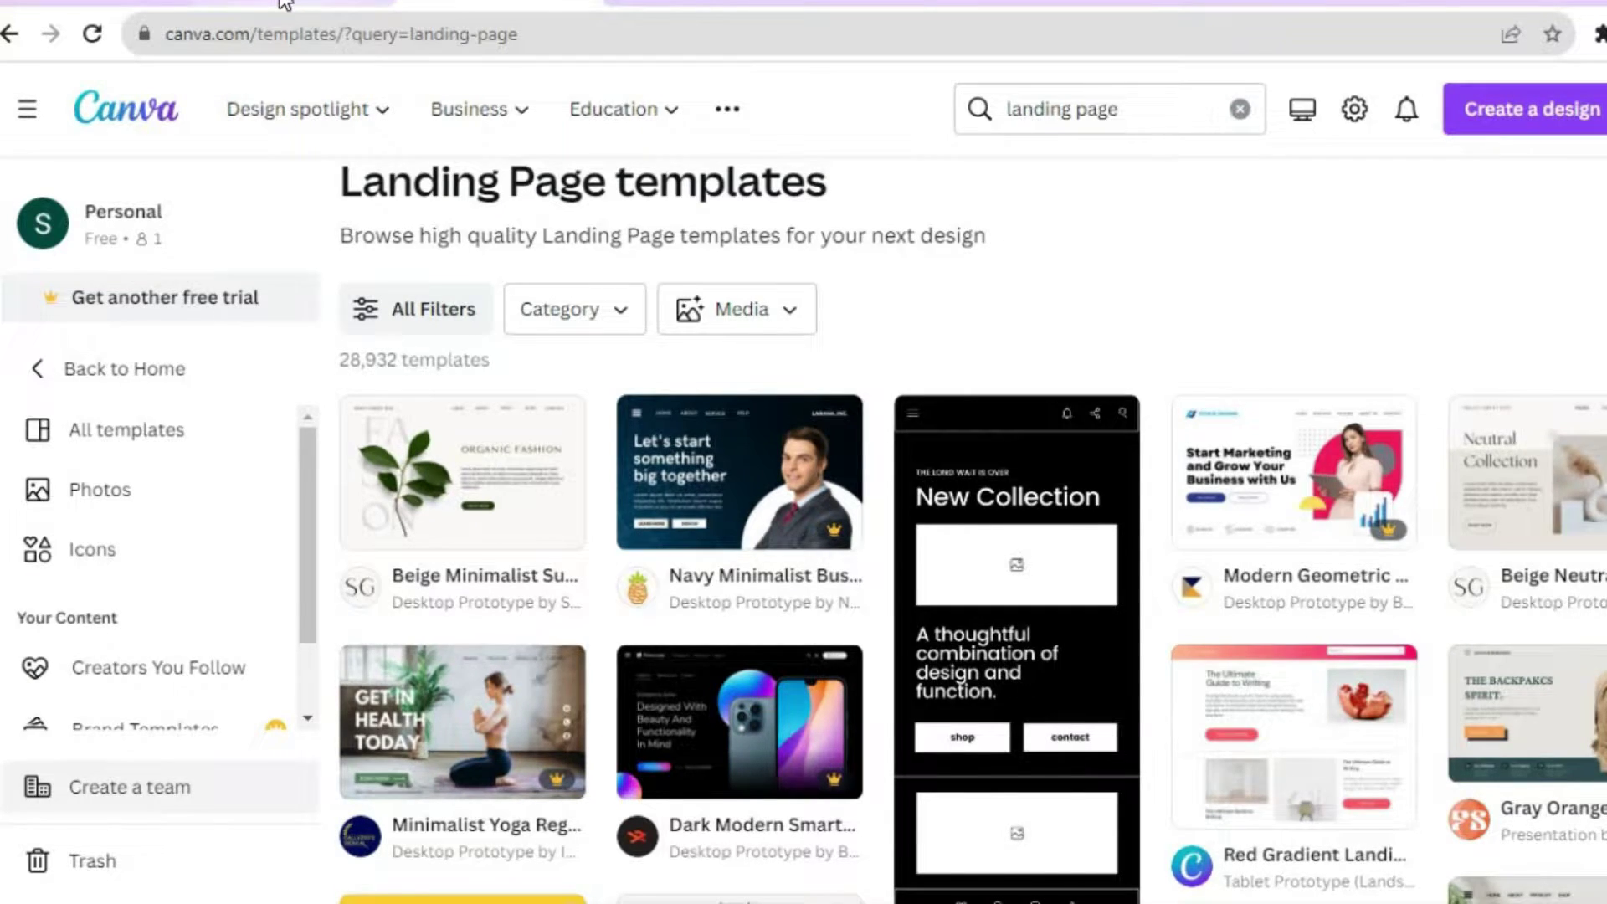
left_click(335, 4)
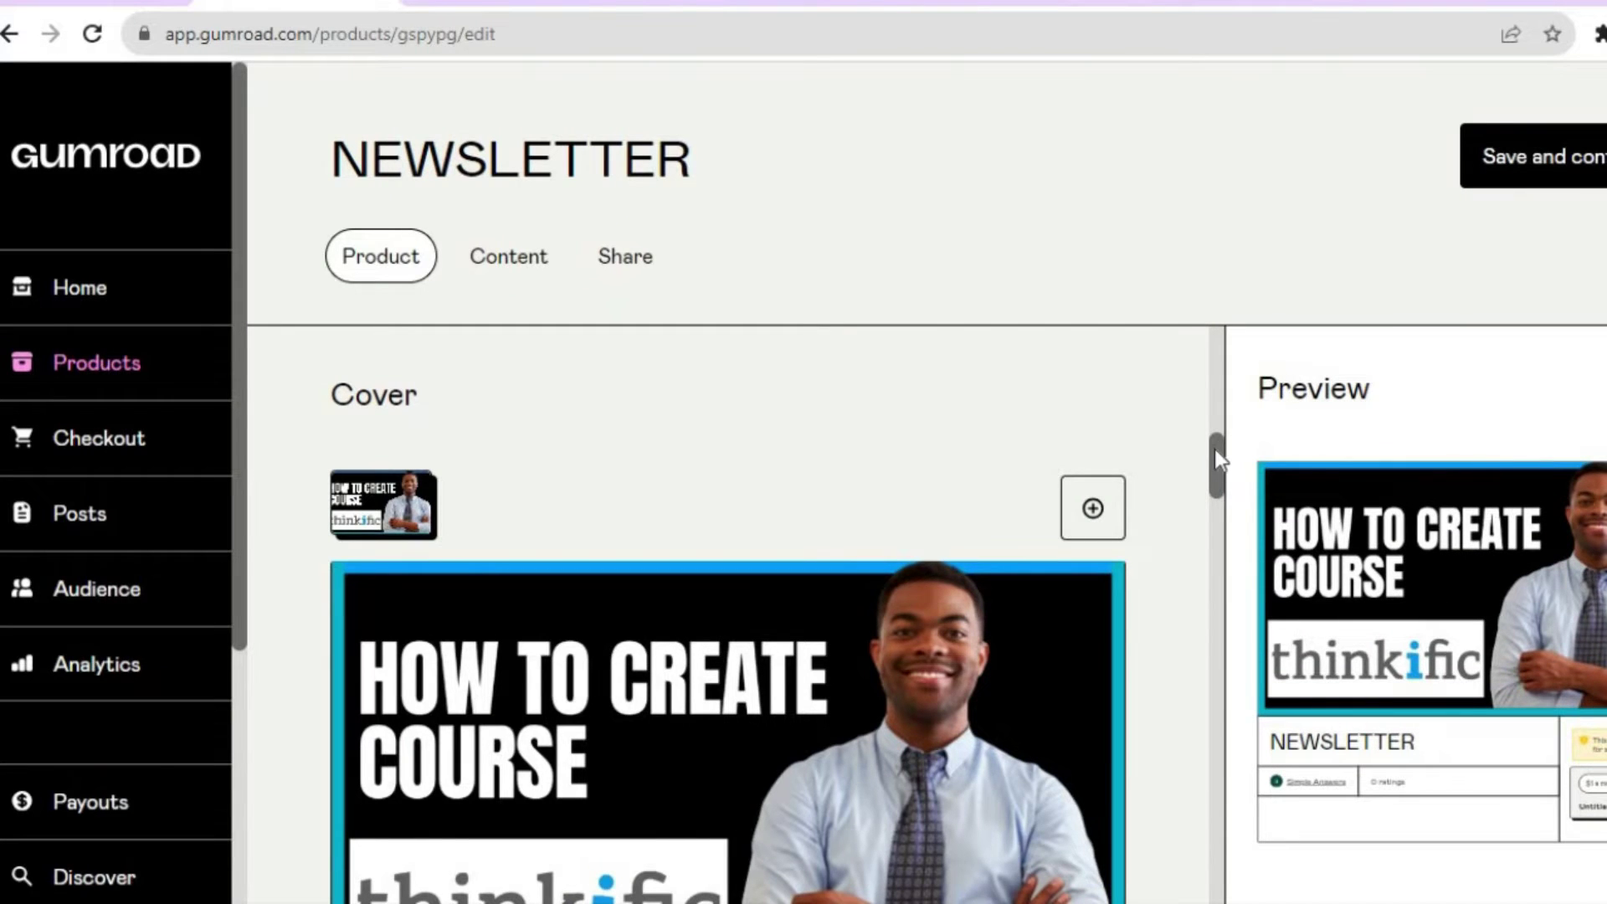
scroll(1213, 485, "down", 3)
scroll(1214, 524, "down", 10)
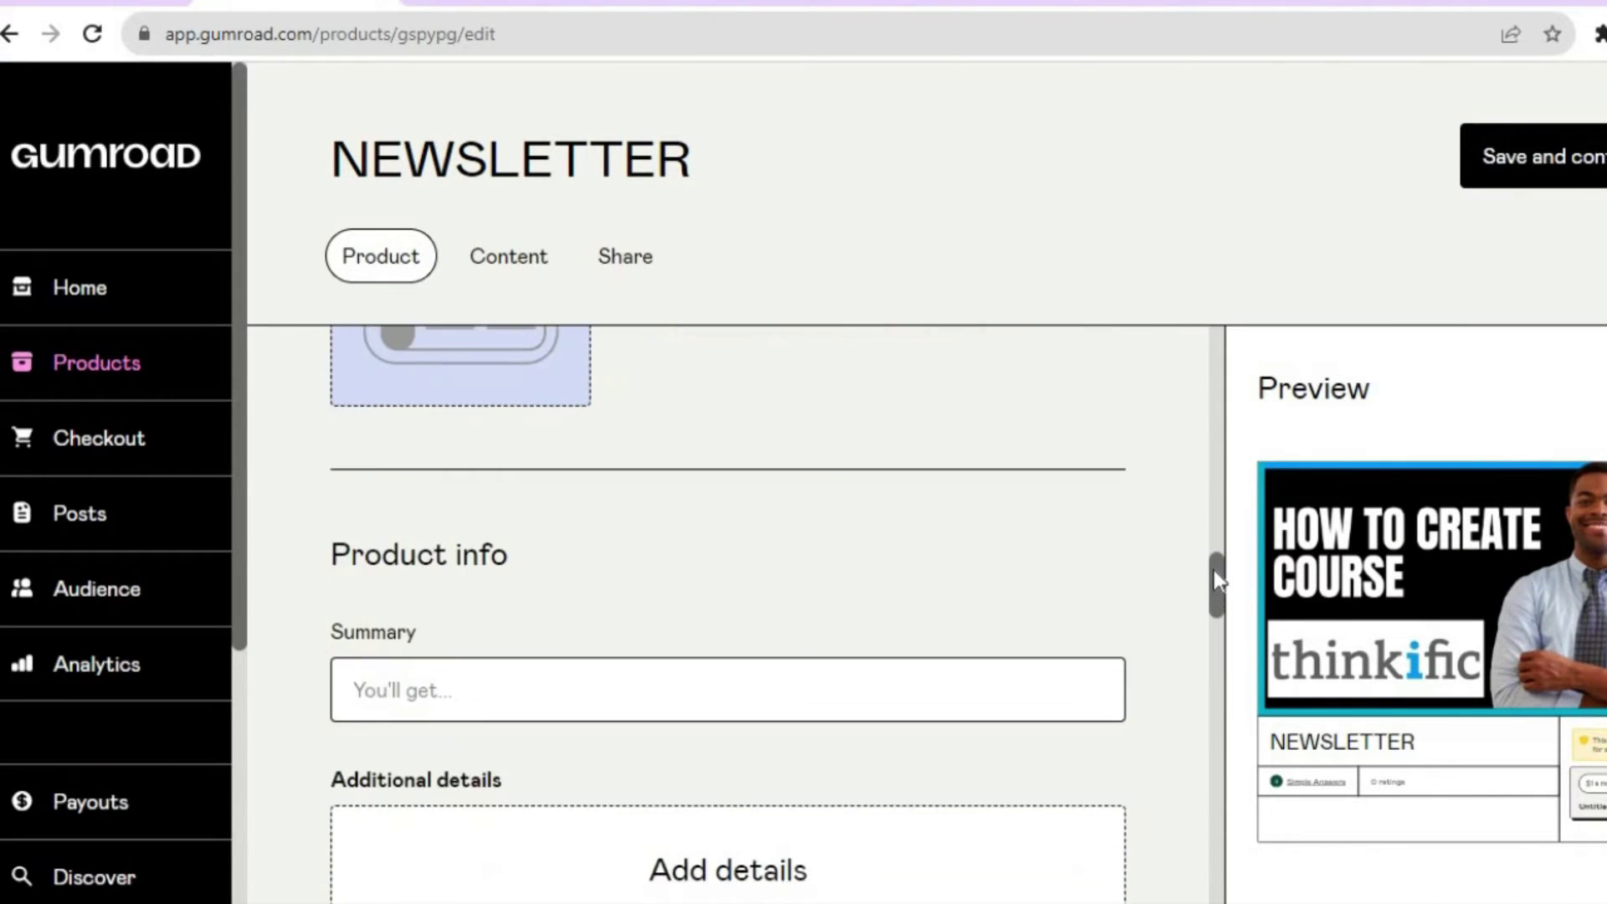
scroll(1213, 580, "down", 2)
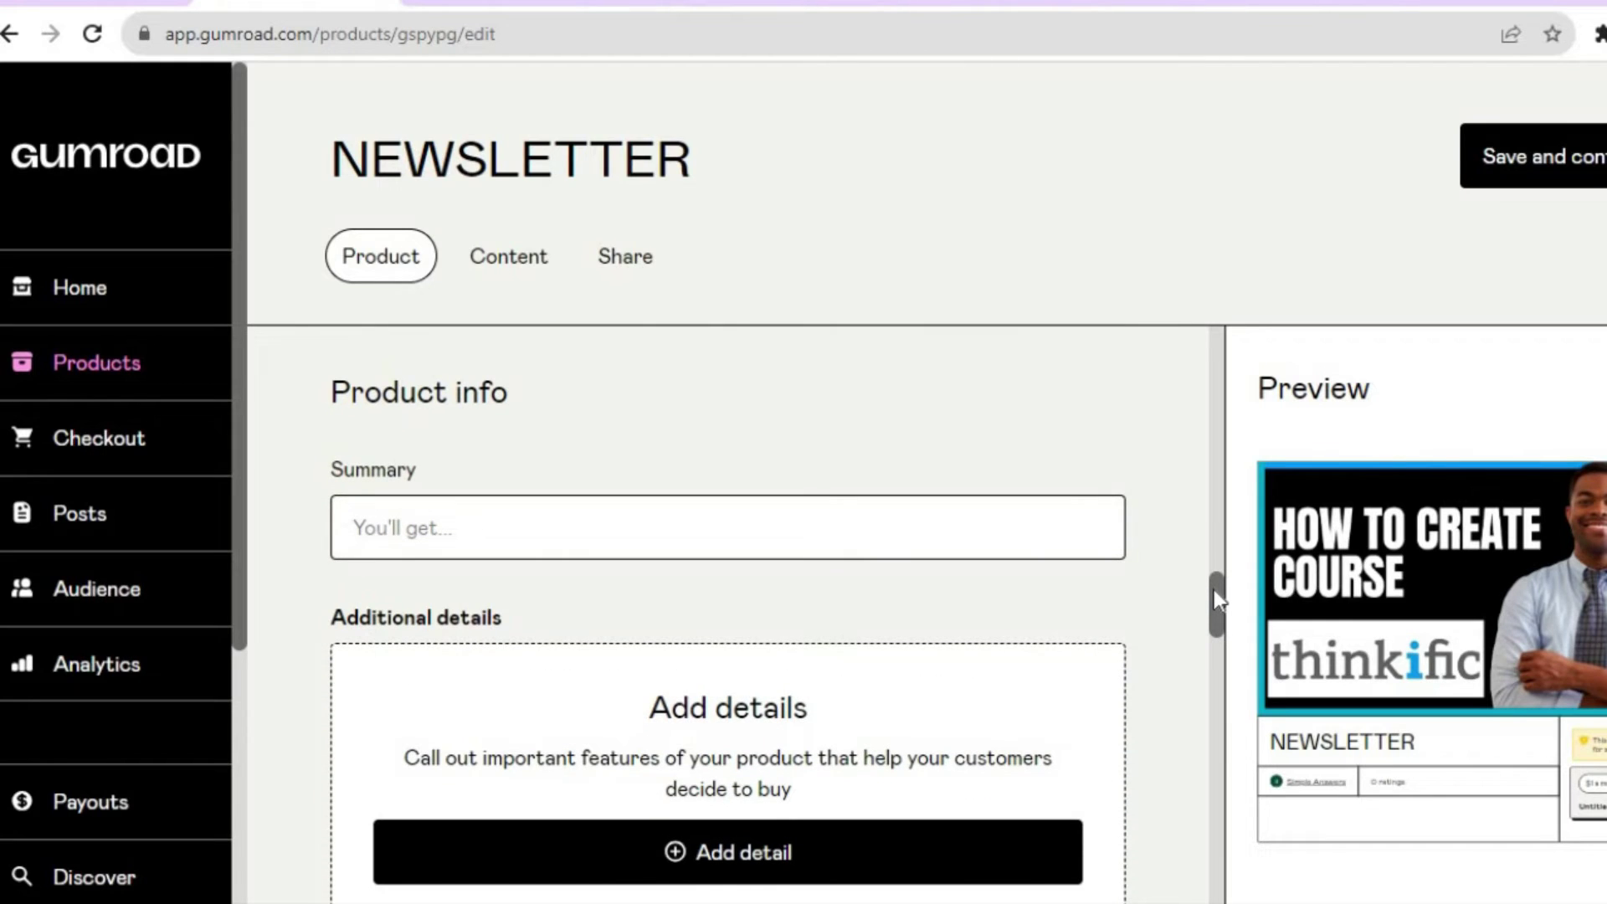
left_click(756, 530)
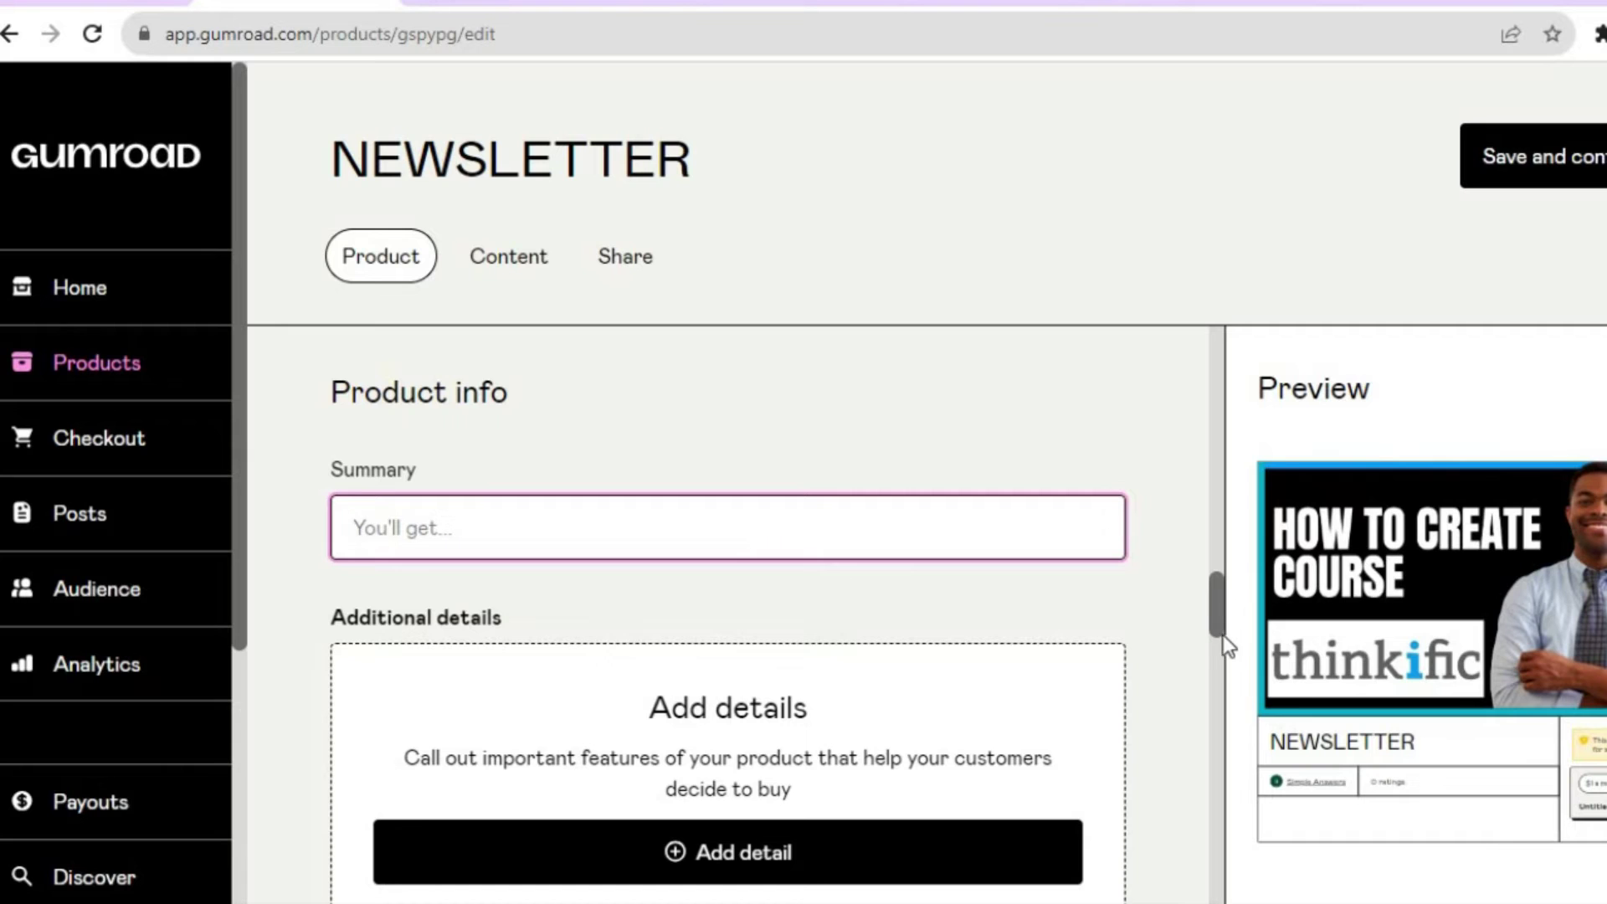
left_click_drag(1217, 611, 1217, 634)
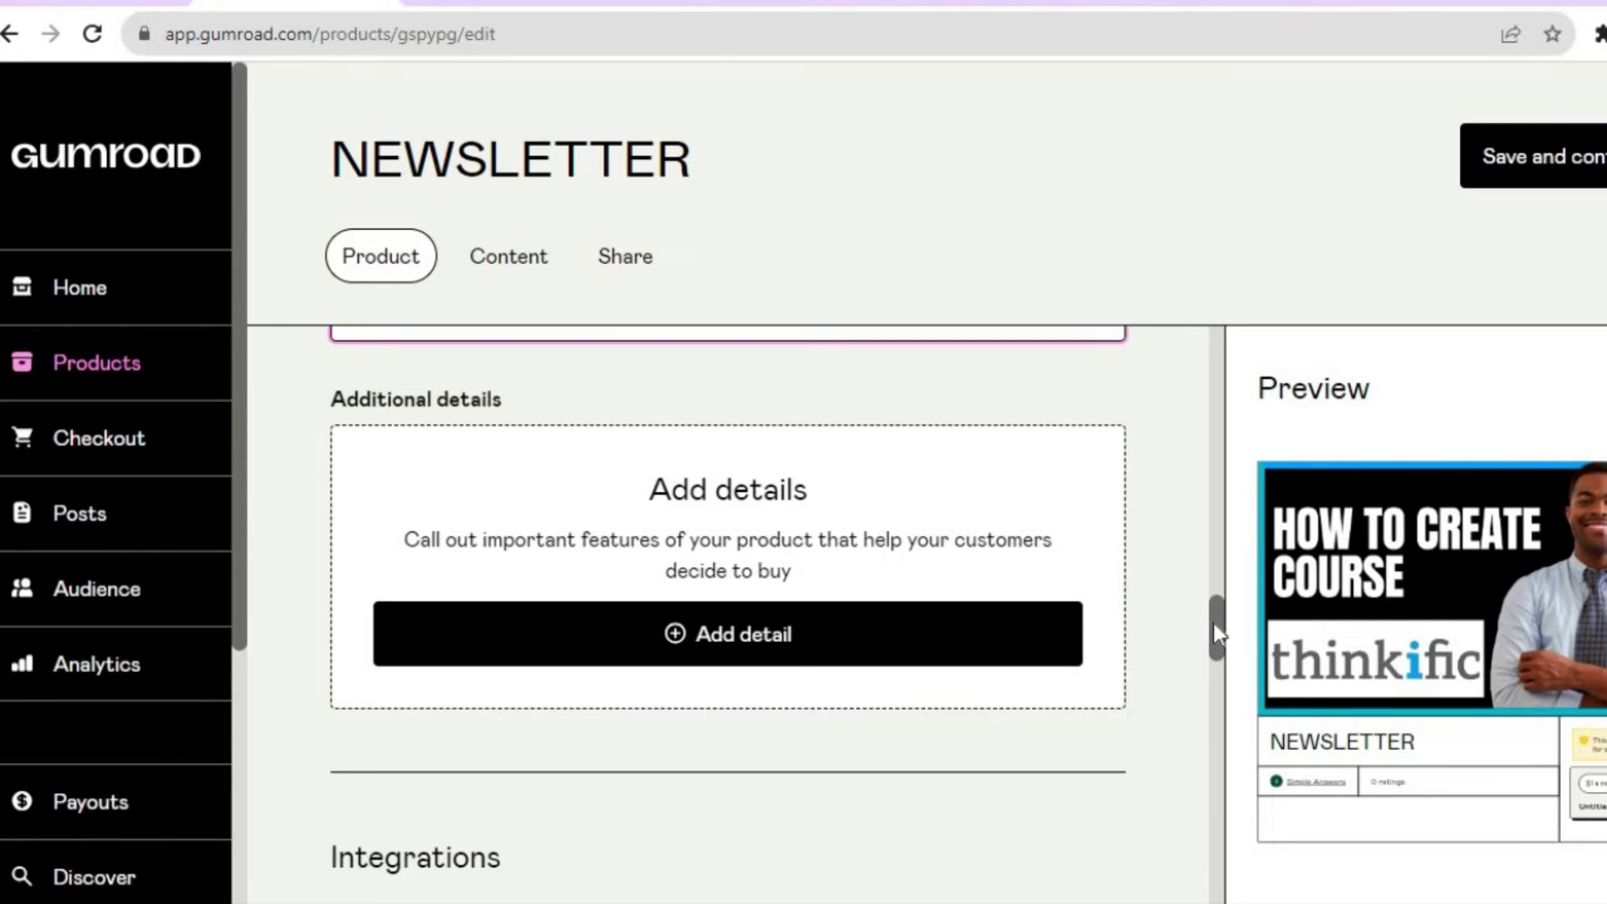
left_click_drag(1213, 625, 1213, 679)
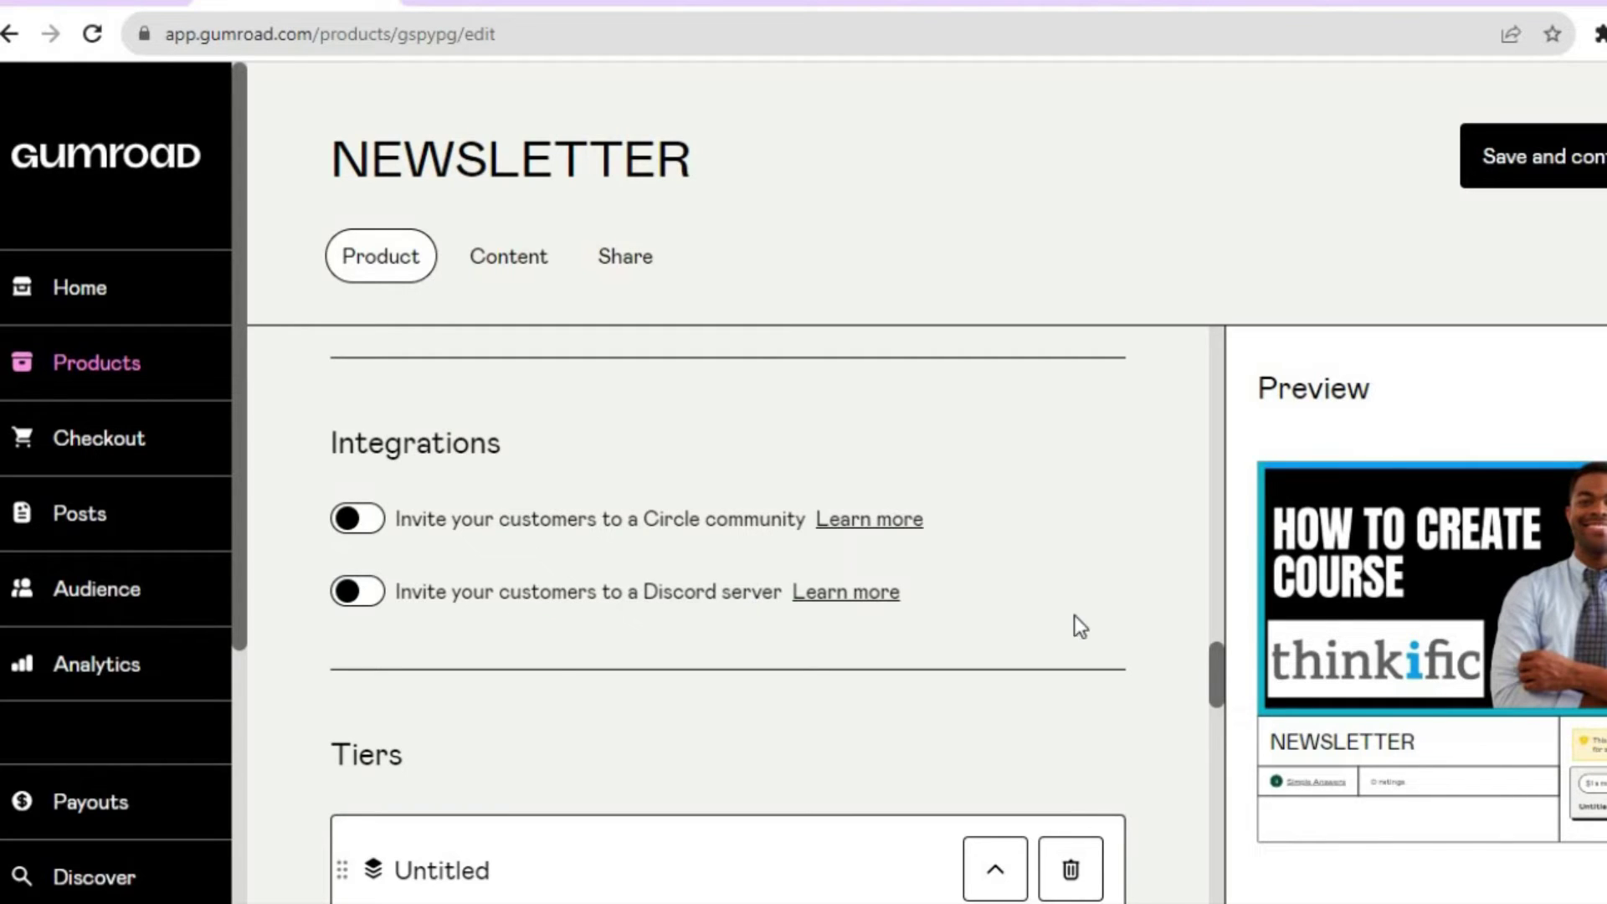
left_click_drag(1222, 674, 1213, 725)
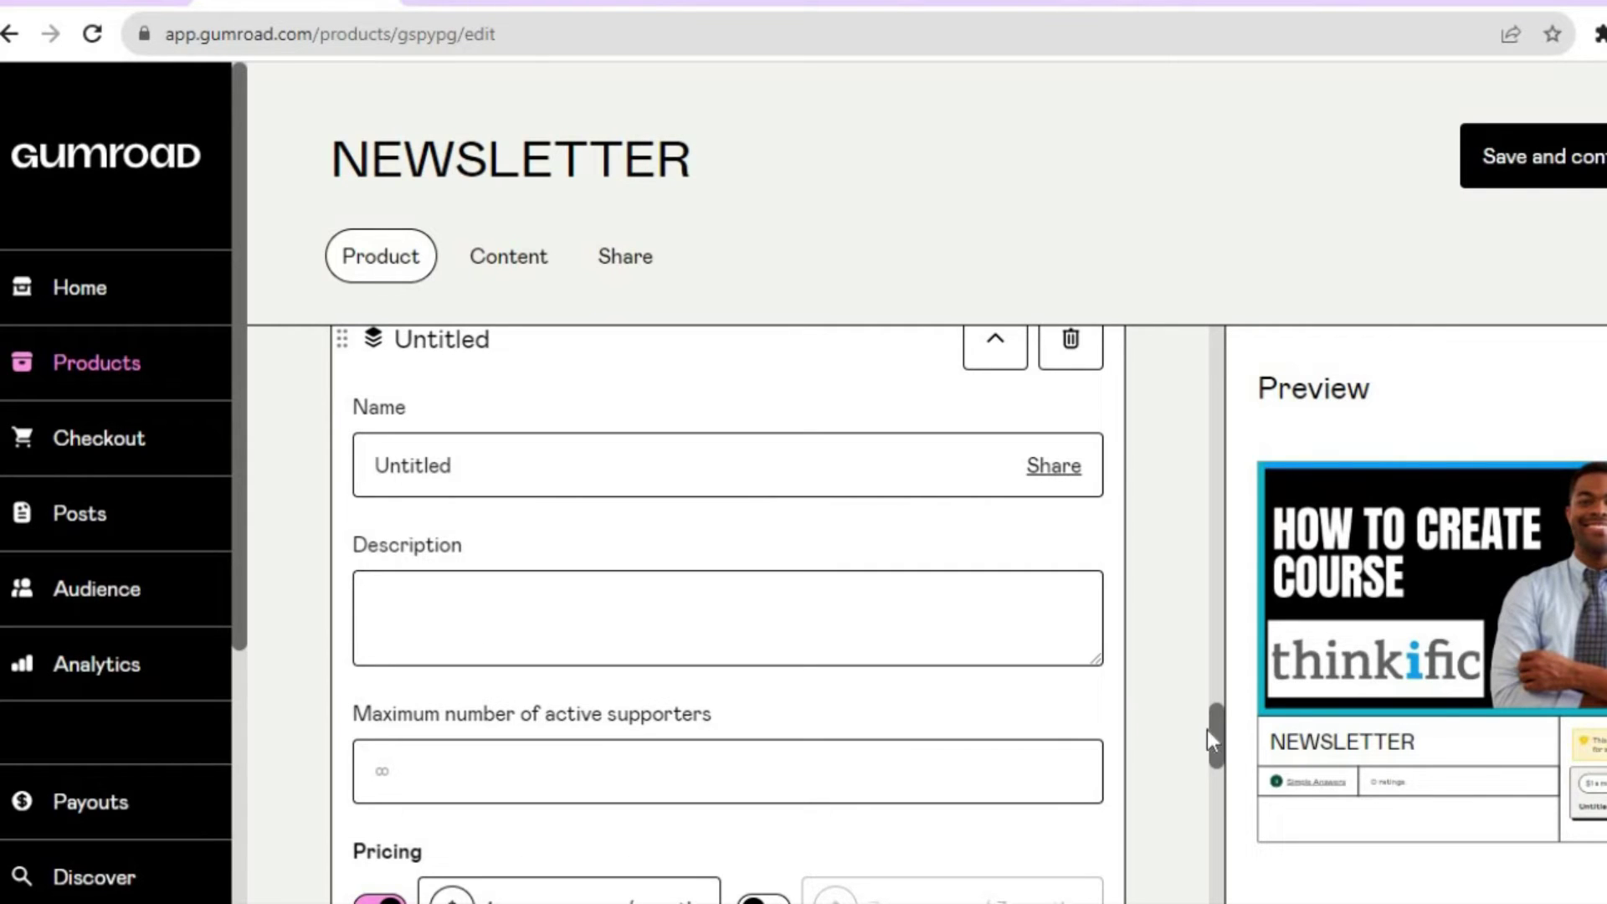
scroll(1217, 758, "down", 3)
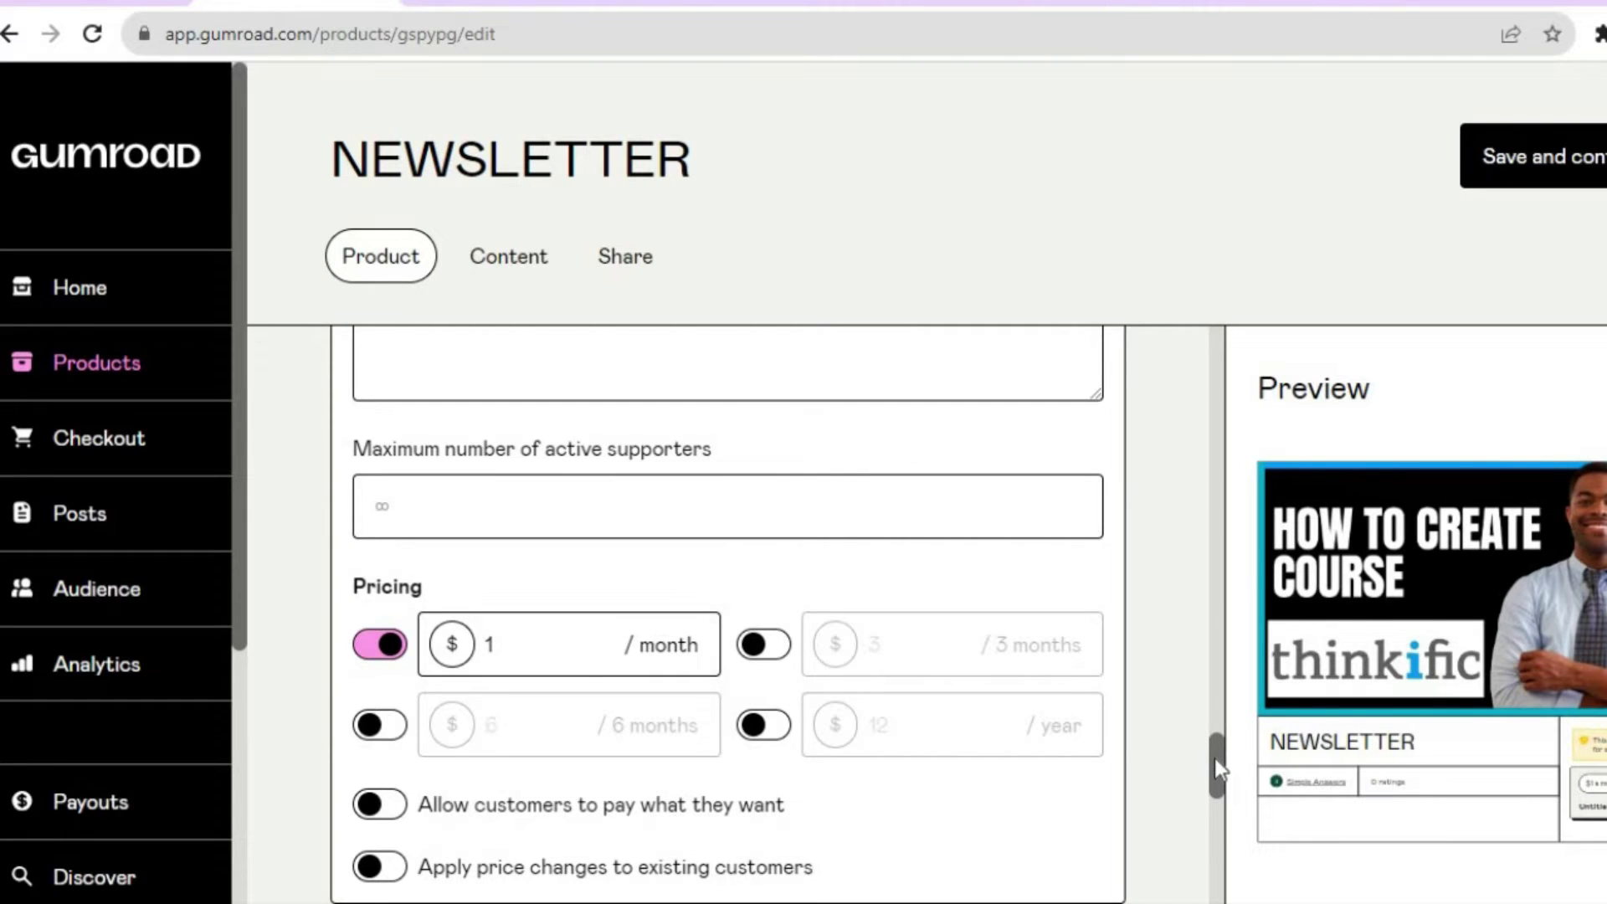
left_click_drag(1213, 757, 1213, 790)
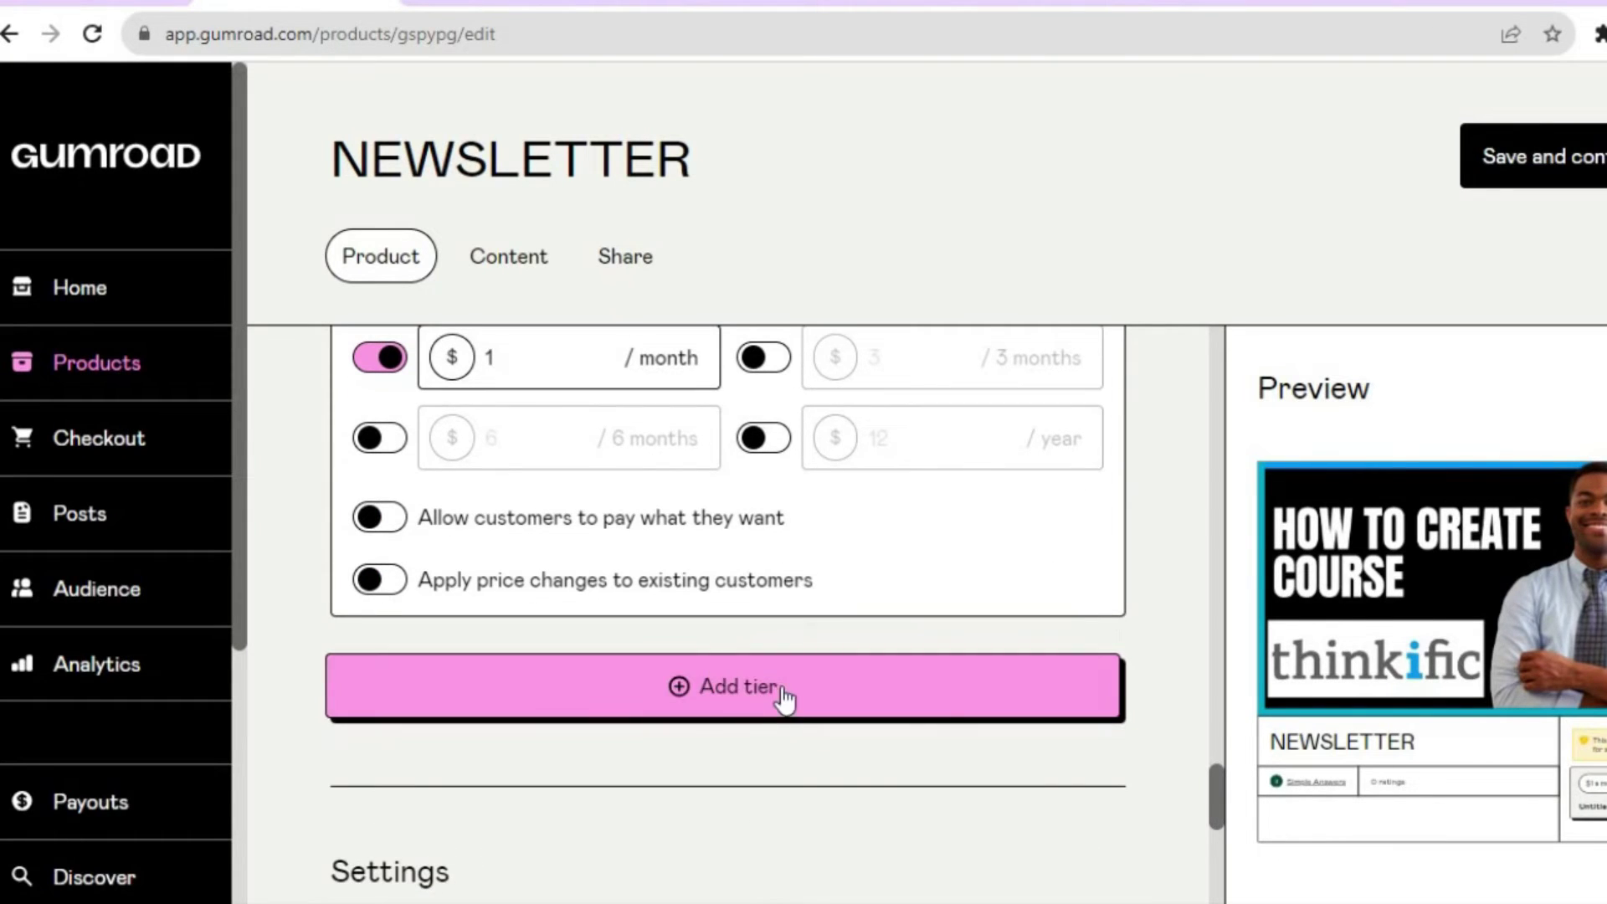
left_click_drag(1221, 802, 1222, 822)
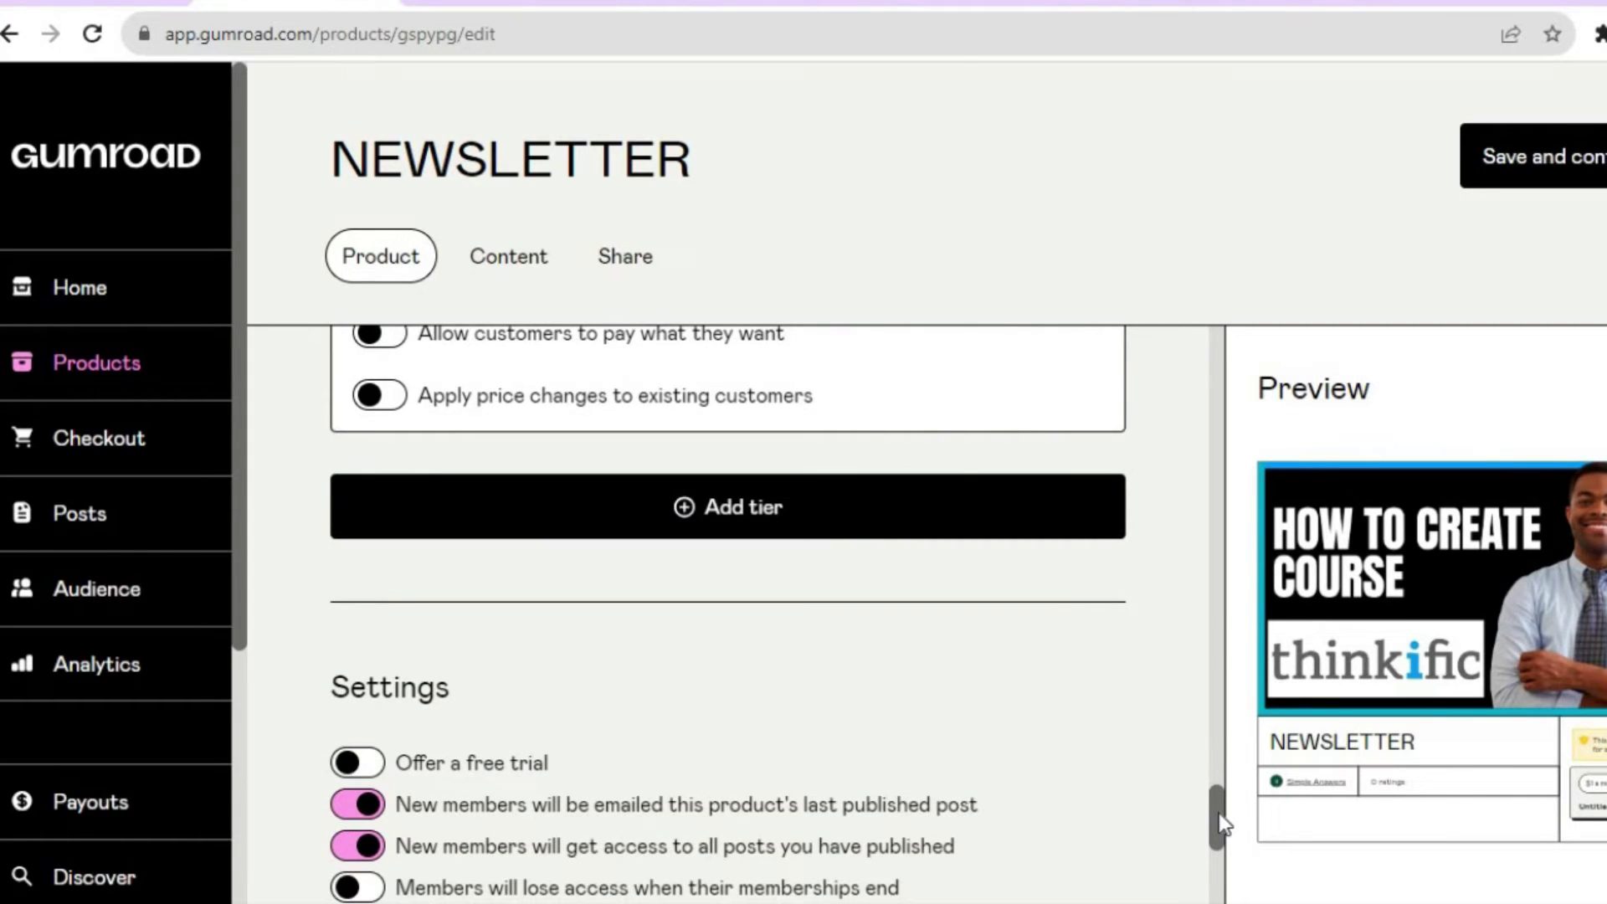
left_click_drag(1222, 823, 1222, 847)
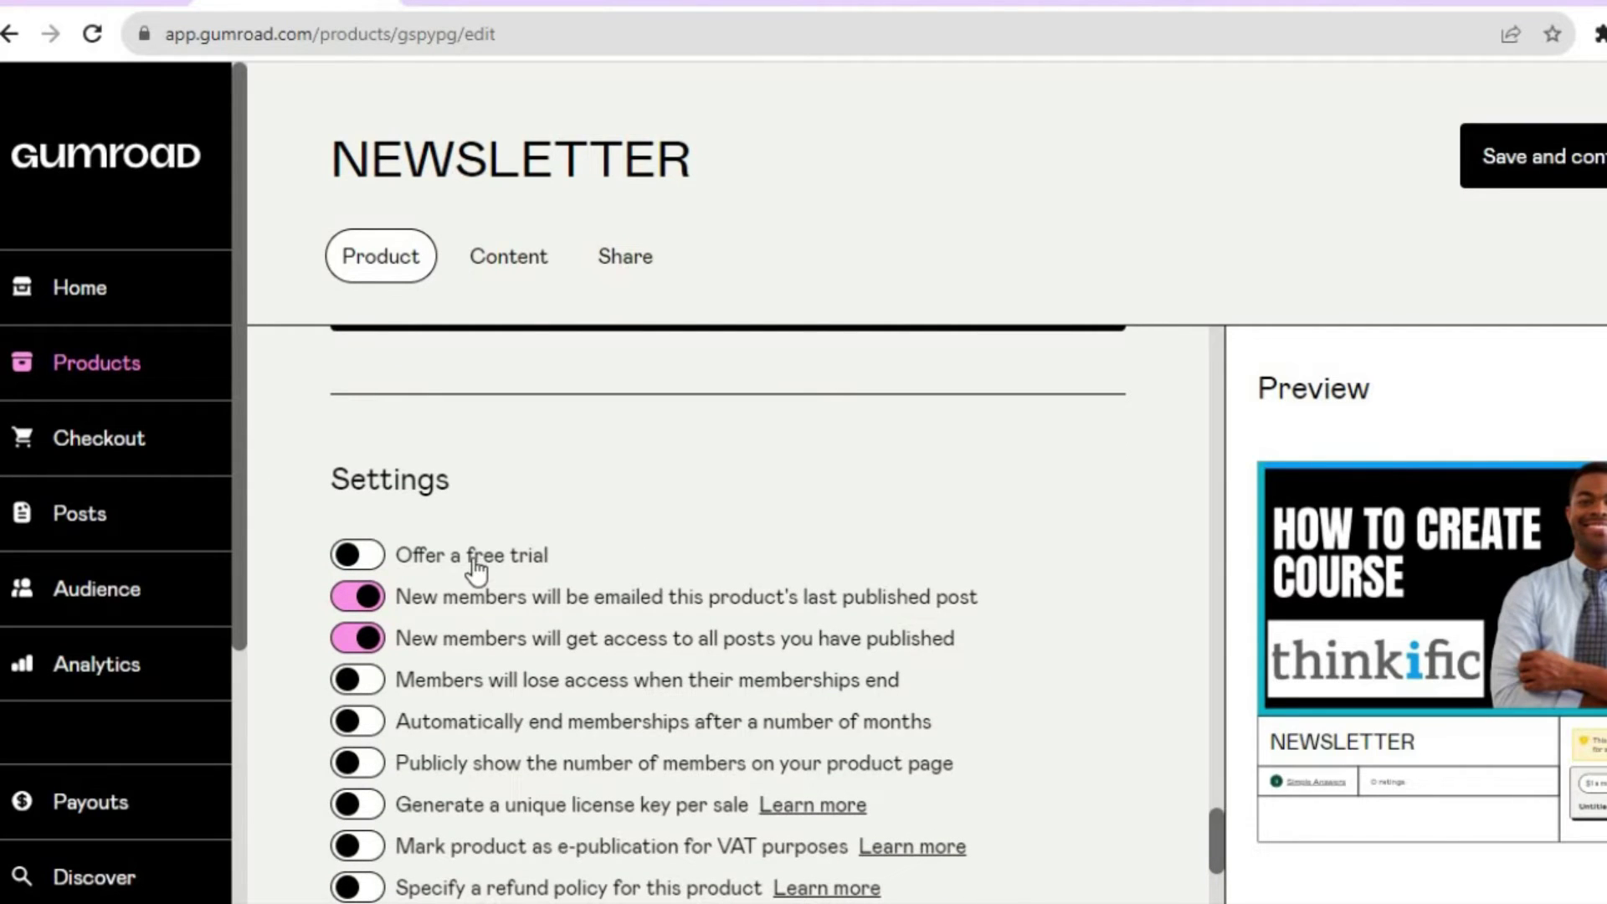
- Enable a one-week free trial and revoke access when NEWSLETTER memberships end
left_click(360, 556)
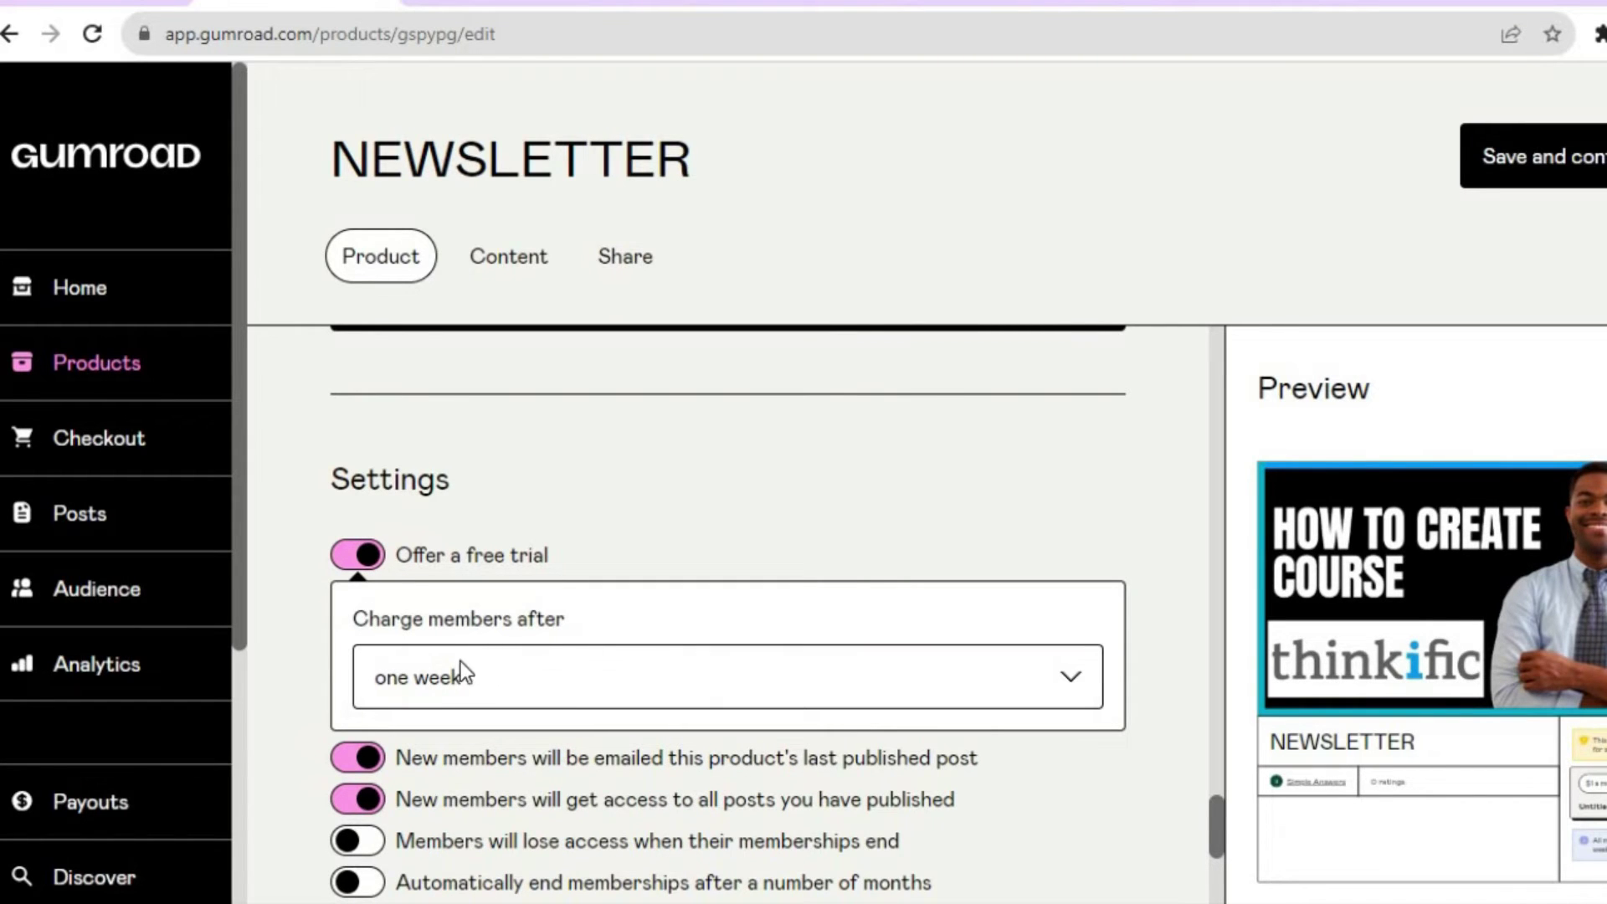
left_click(539, 678)
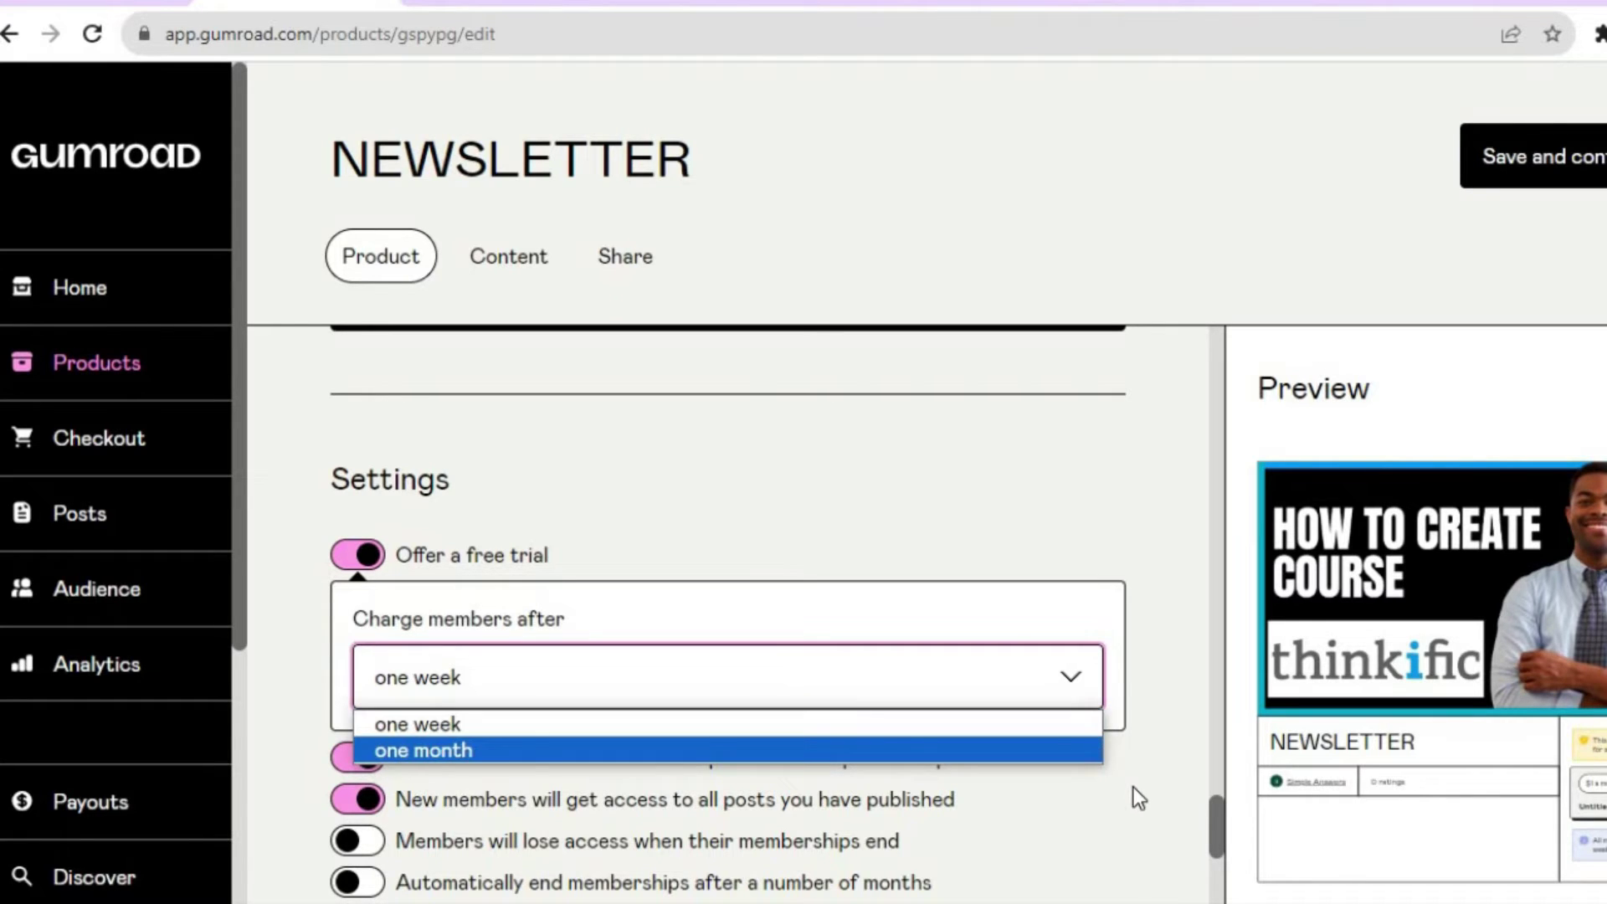
left_click(1059, 722)
left_click(1195, 777)
left_click_drag(1217, 813, 1217, 840)
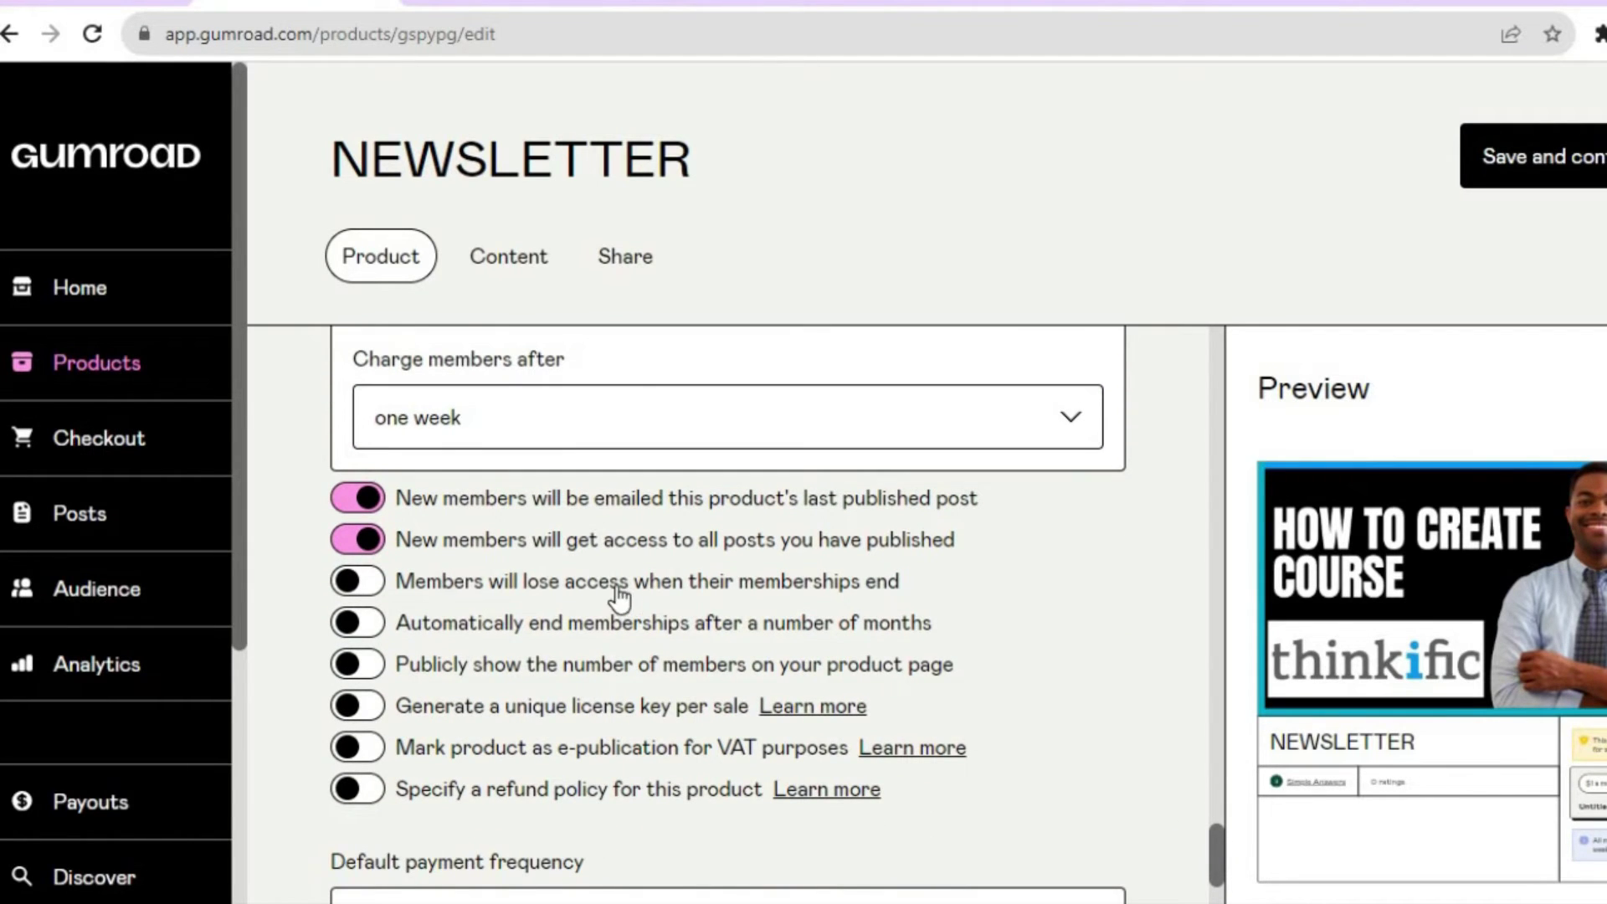
left_click(368, 590)
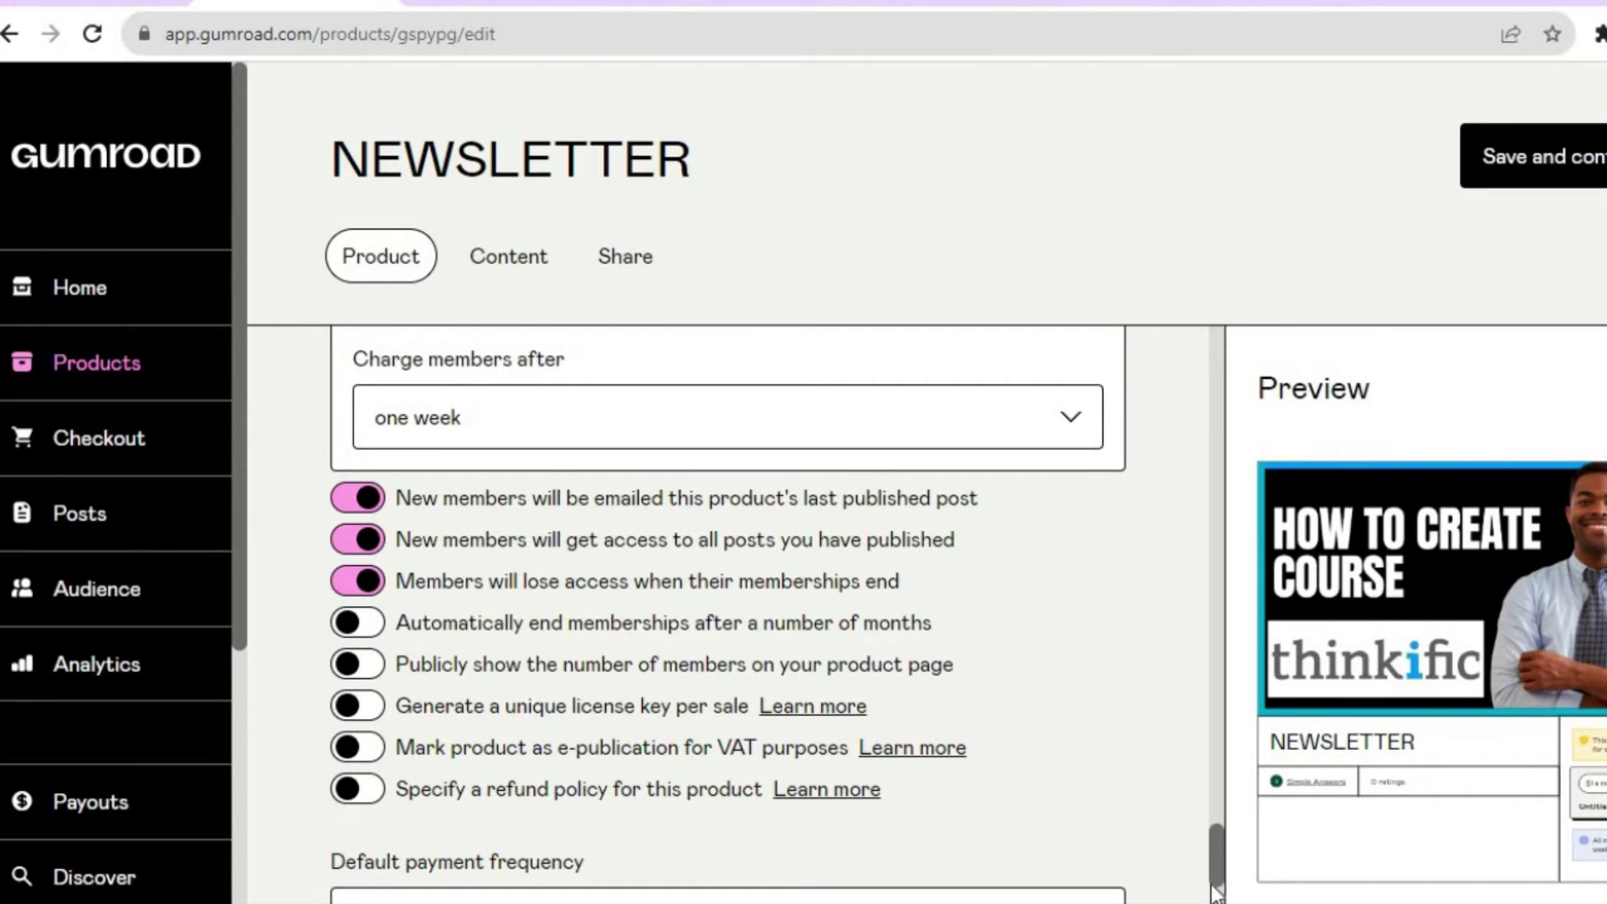
scroll(1216, 891, "down", 2)
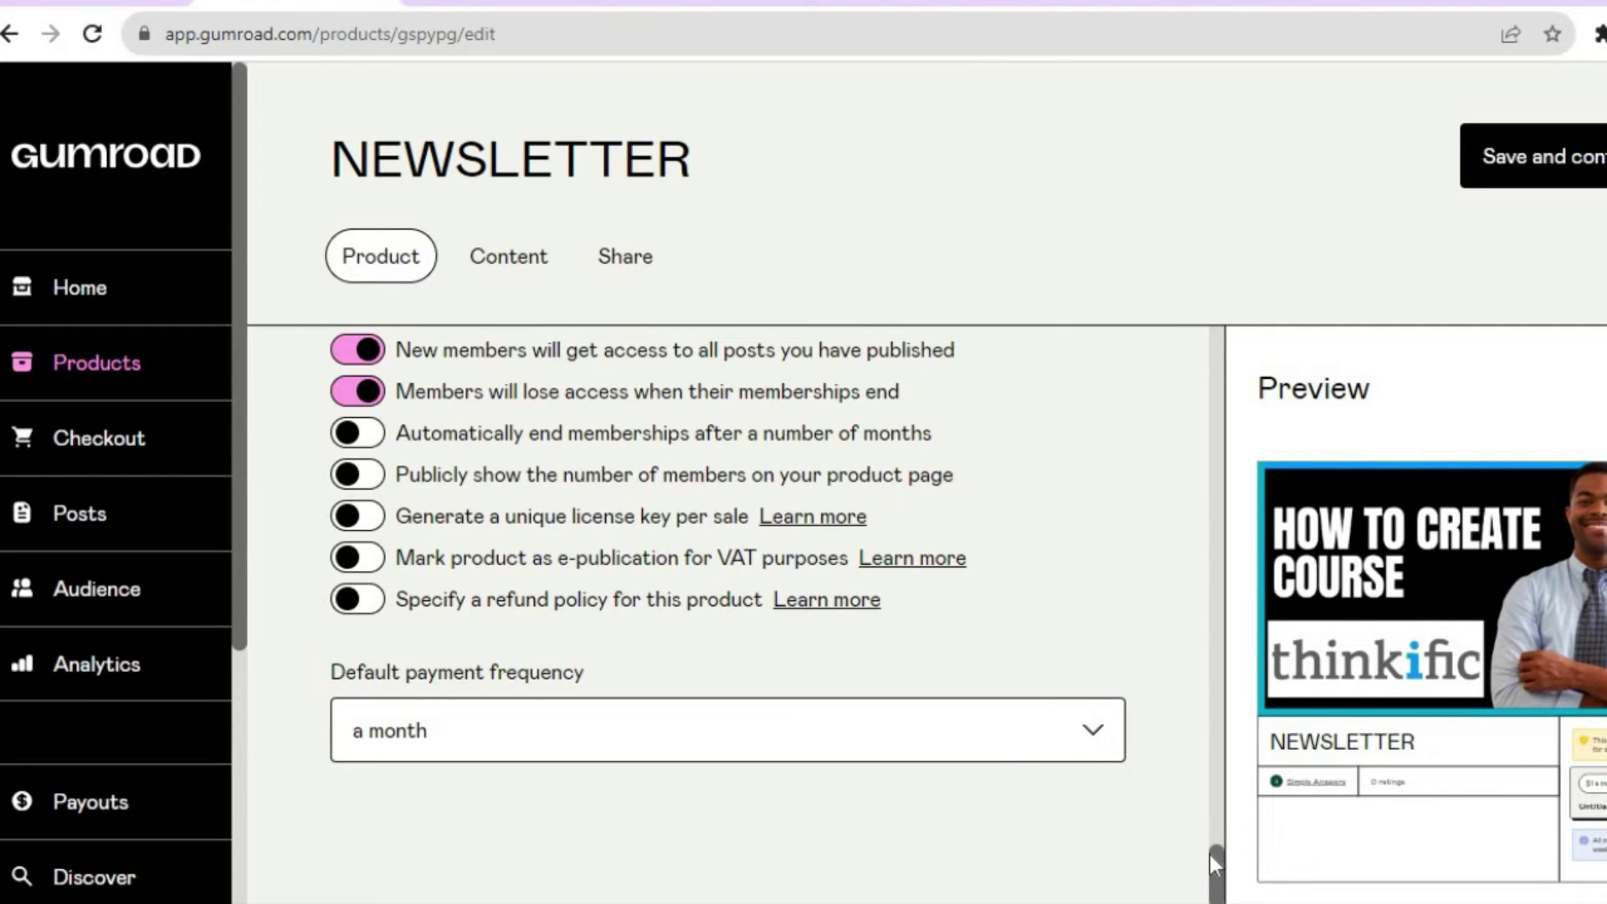
left_click_drag(1219, 870, 1218, 383)
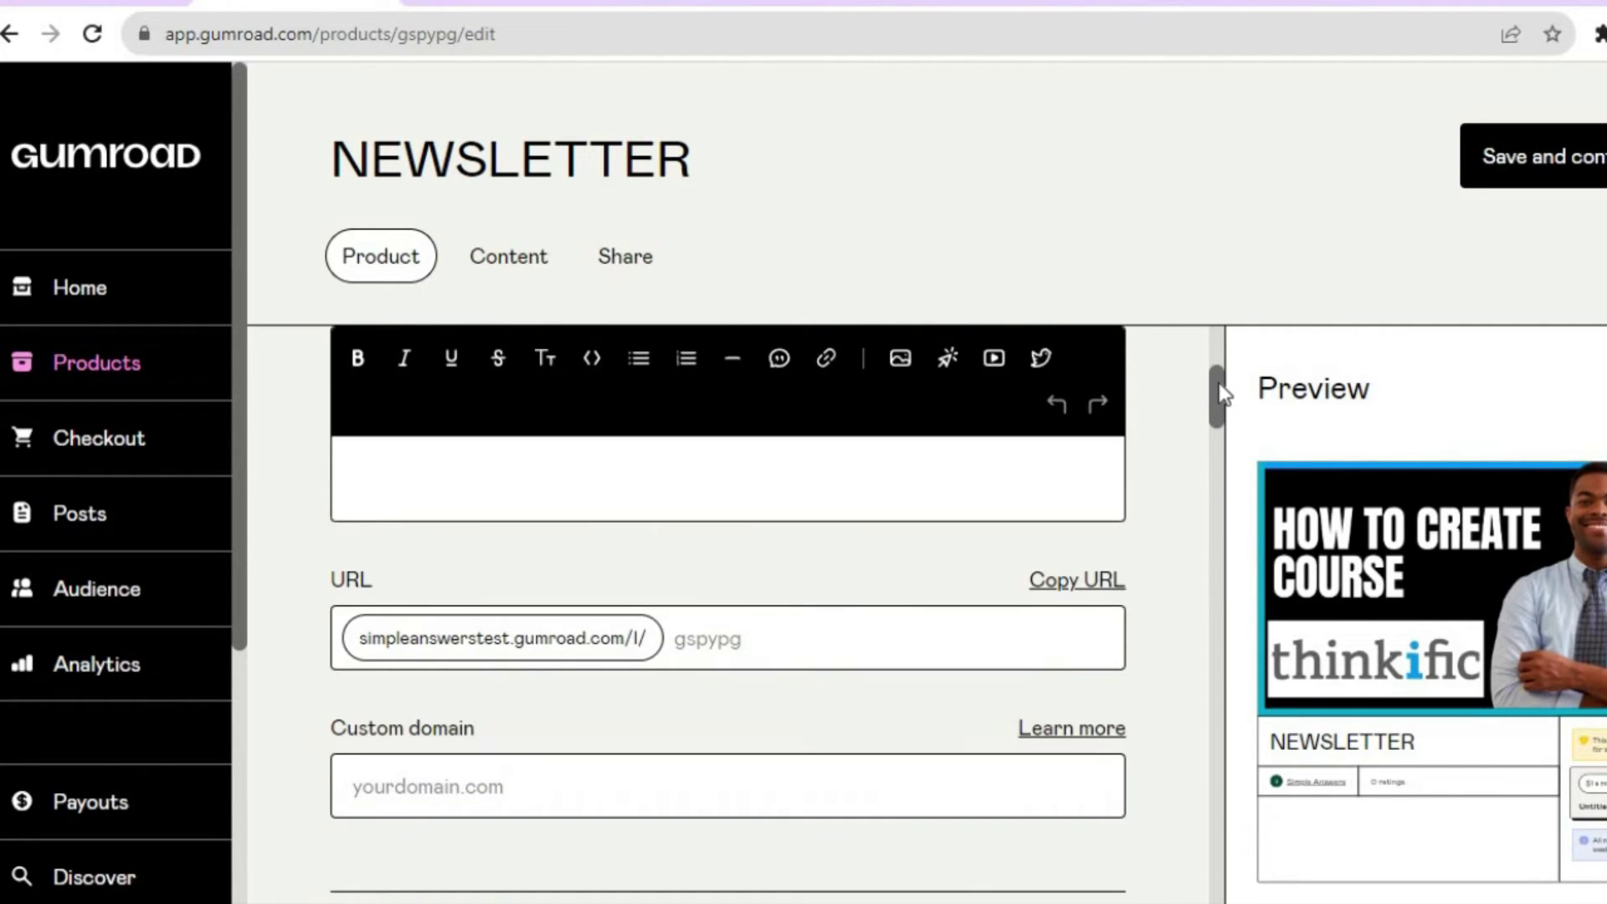
- Open the NEWSLETTER Content editor, then switch to Canva's newsletter template results
left_click(502, 272)
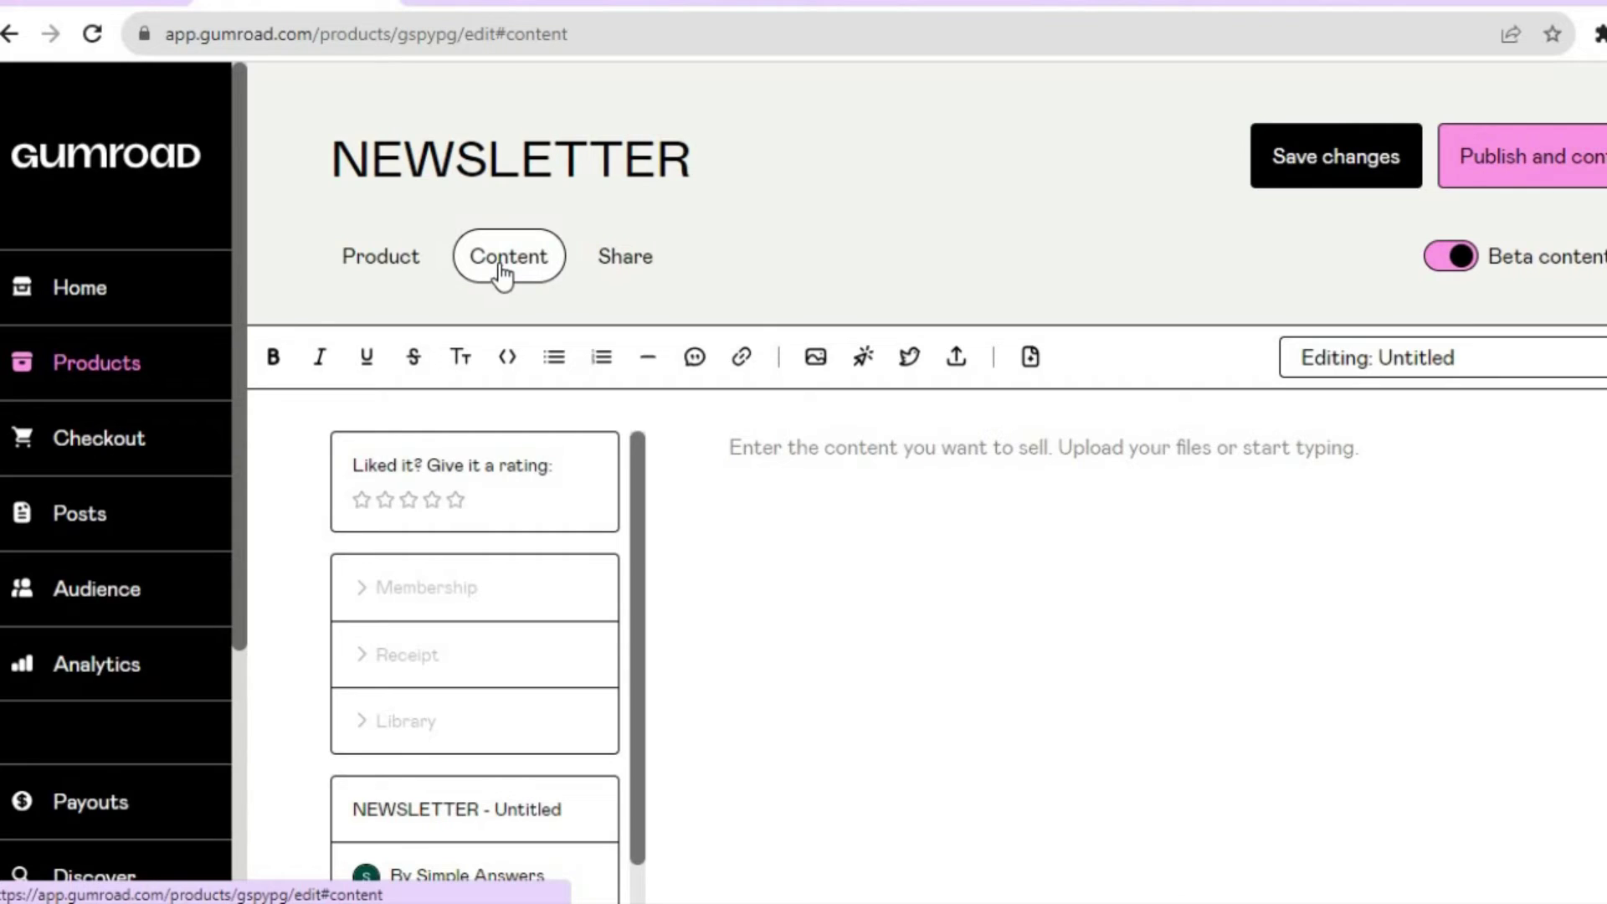
left_click(740, 450)
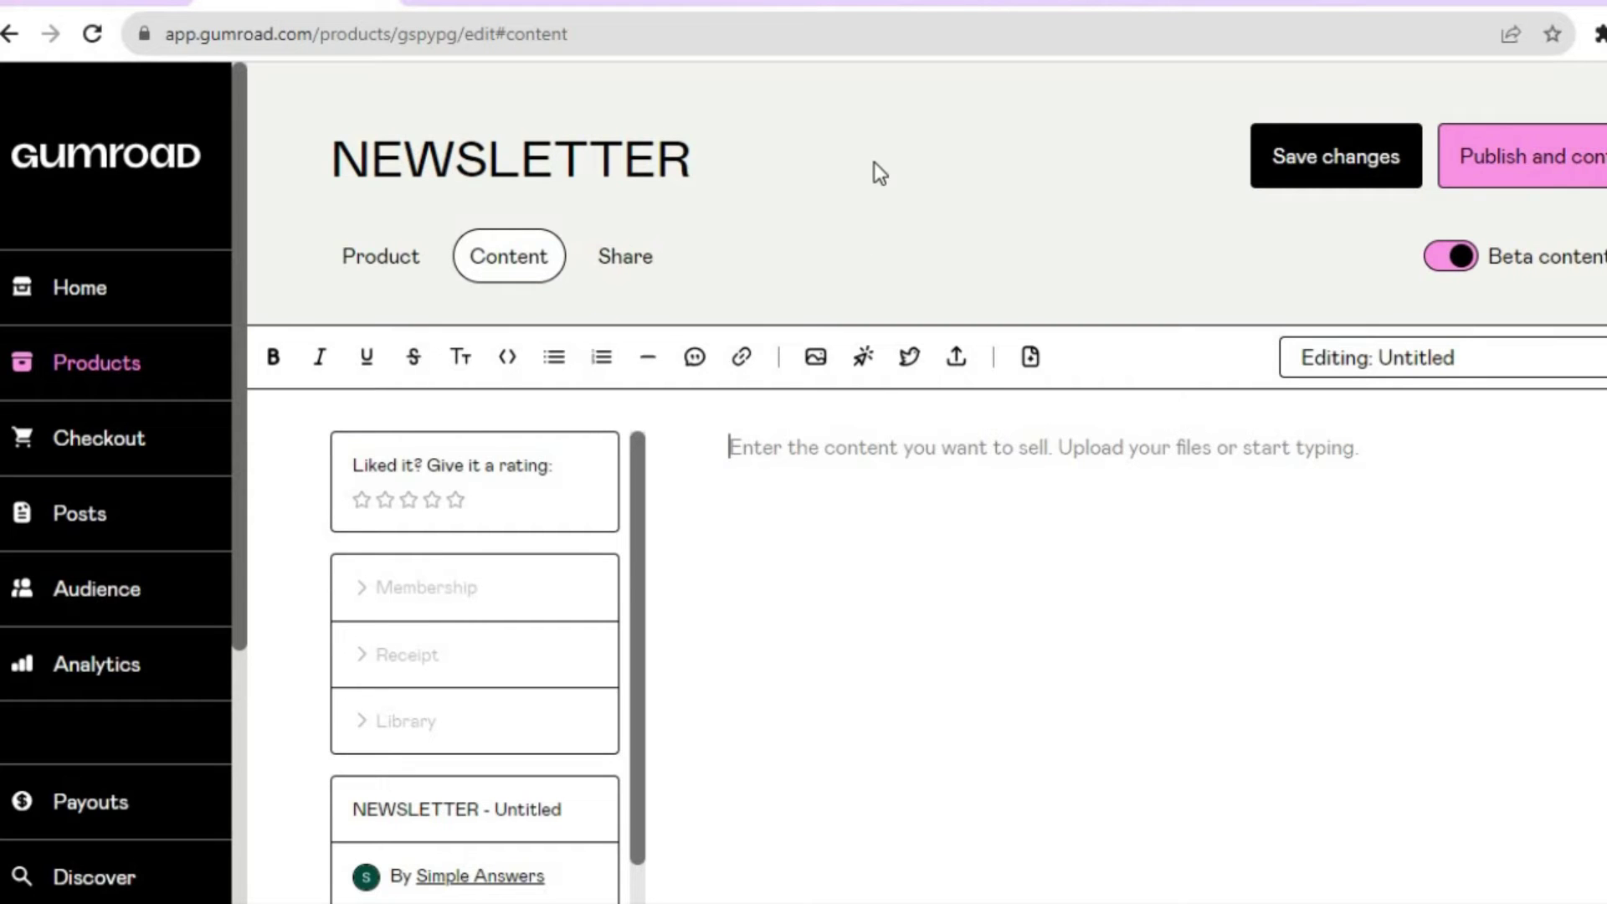
key("ctrl+Tab")
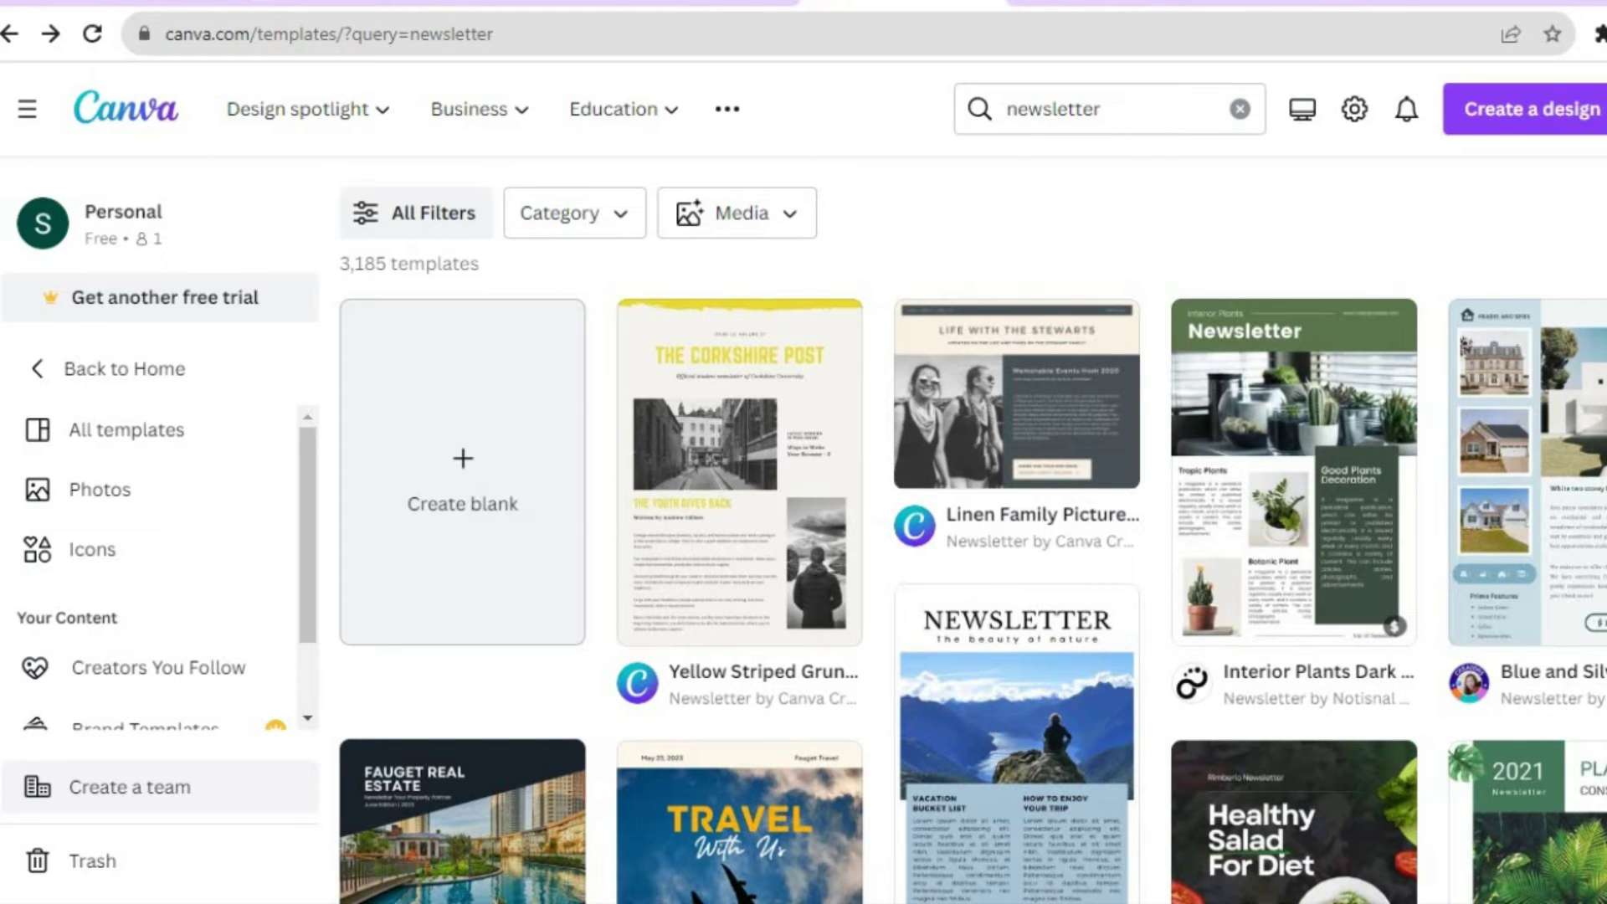
- Browse the newsletter templates, then bring up the Yellow Striped Grungy General Newsletter design
scroll(970, 527, "down", 15)
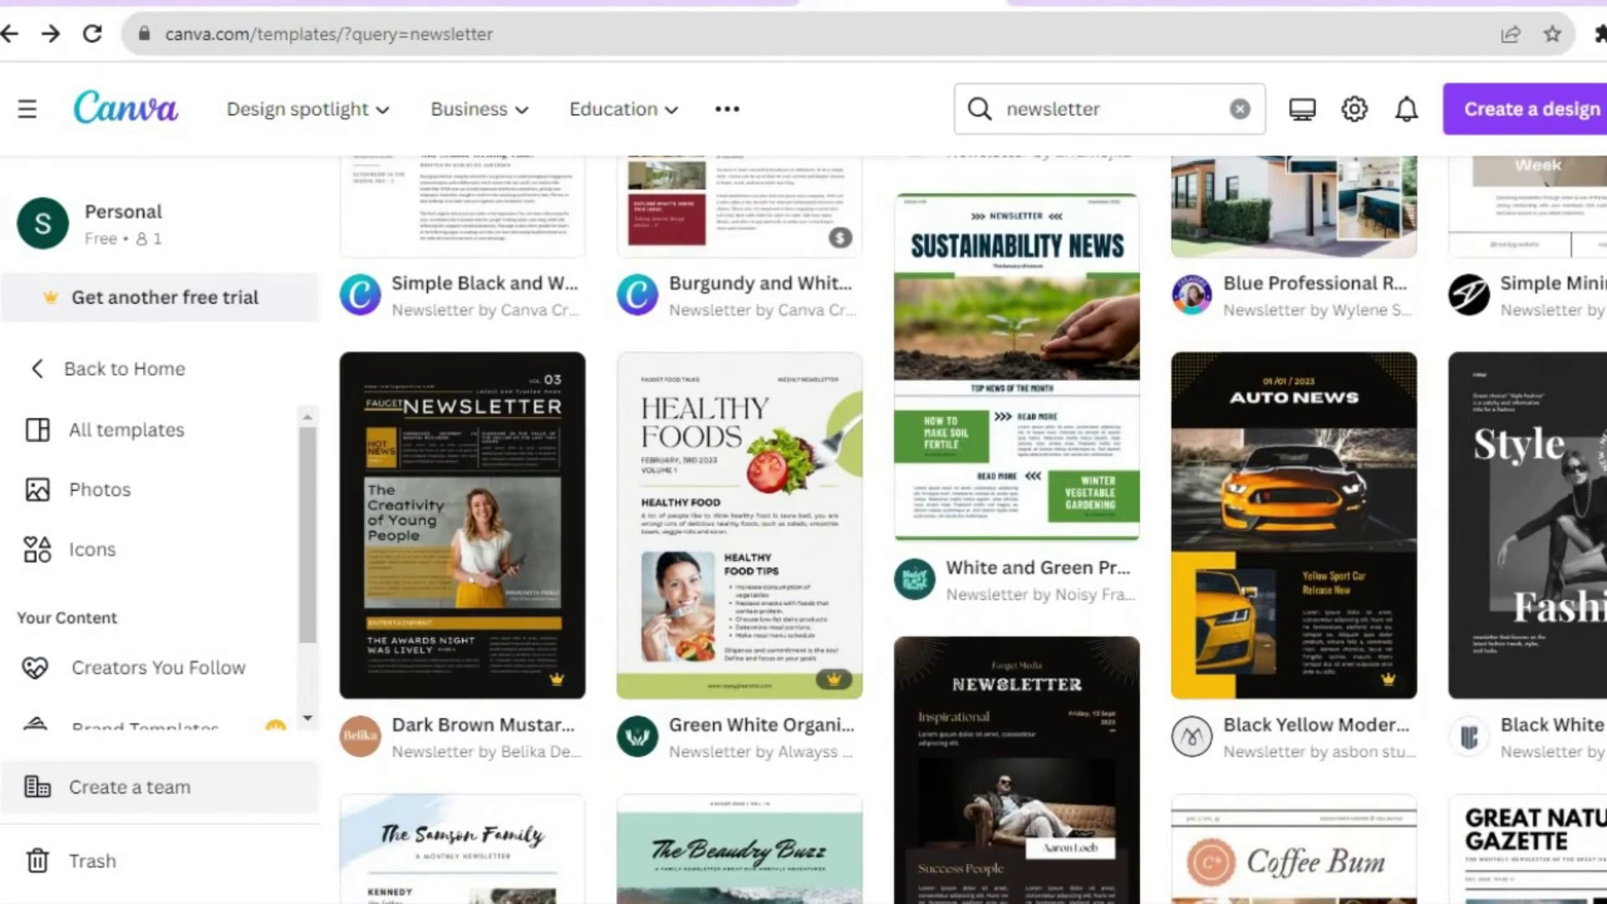
scroll(971, 527, "down", 3)
scroll(971, 528, "up", 15)
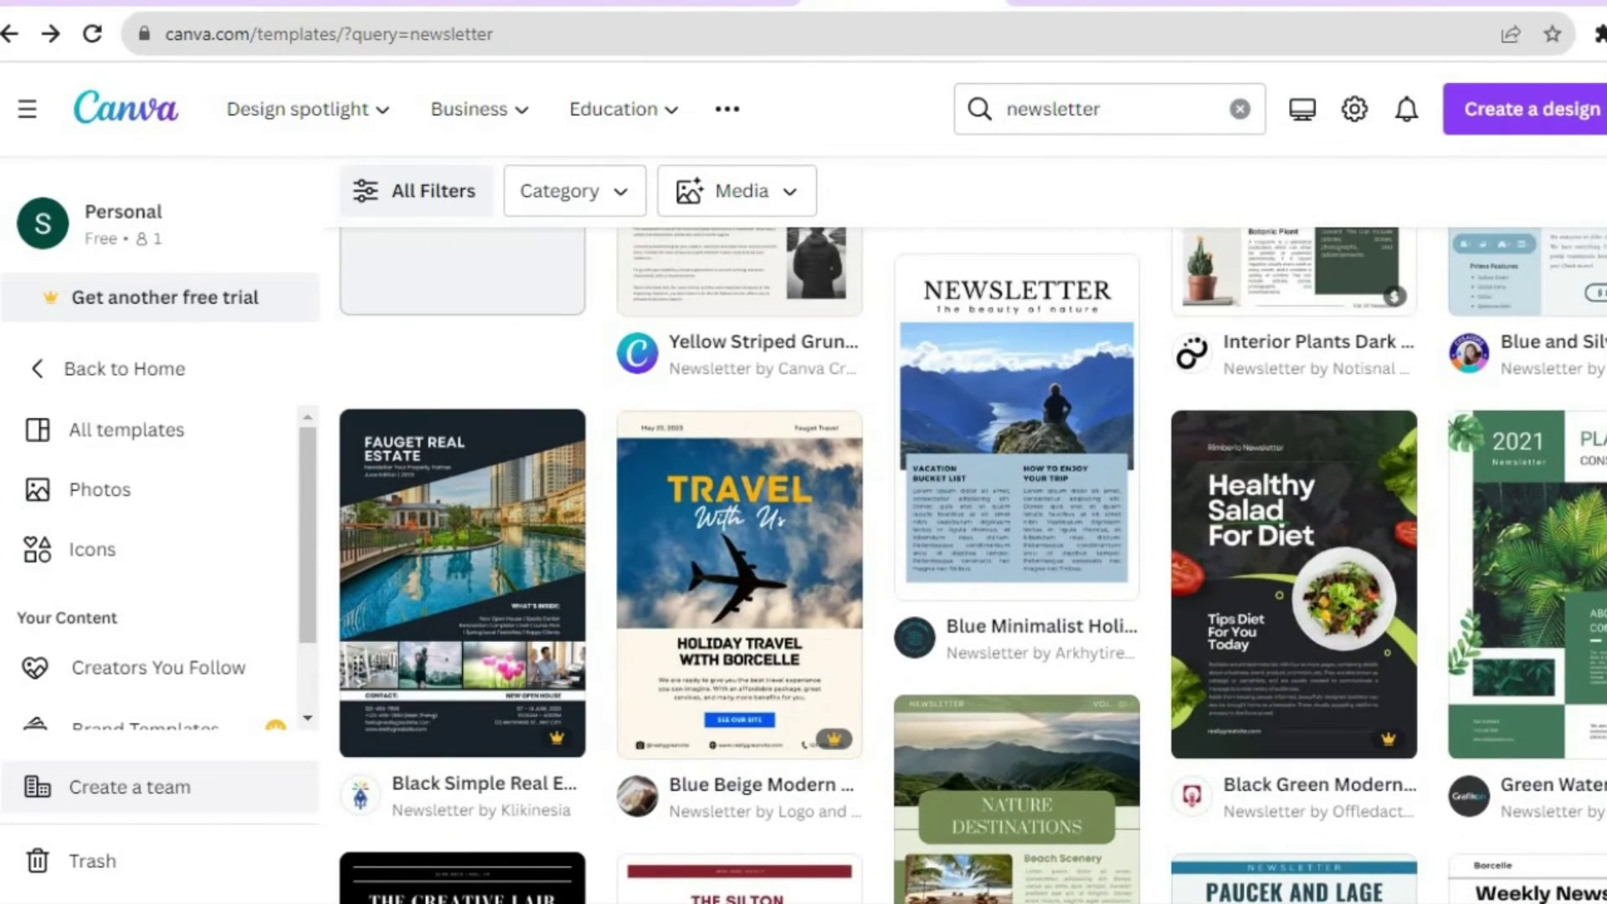
scroll(971, 527, "up", 4)
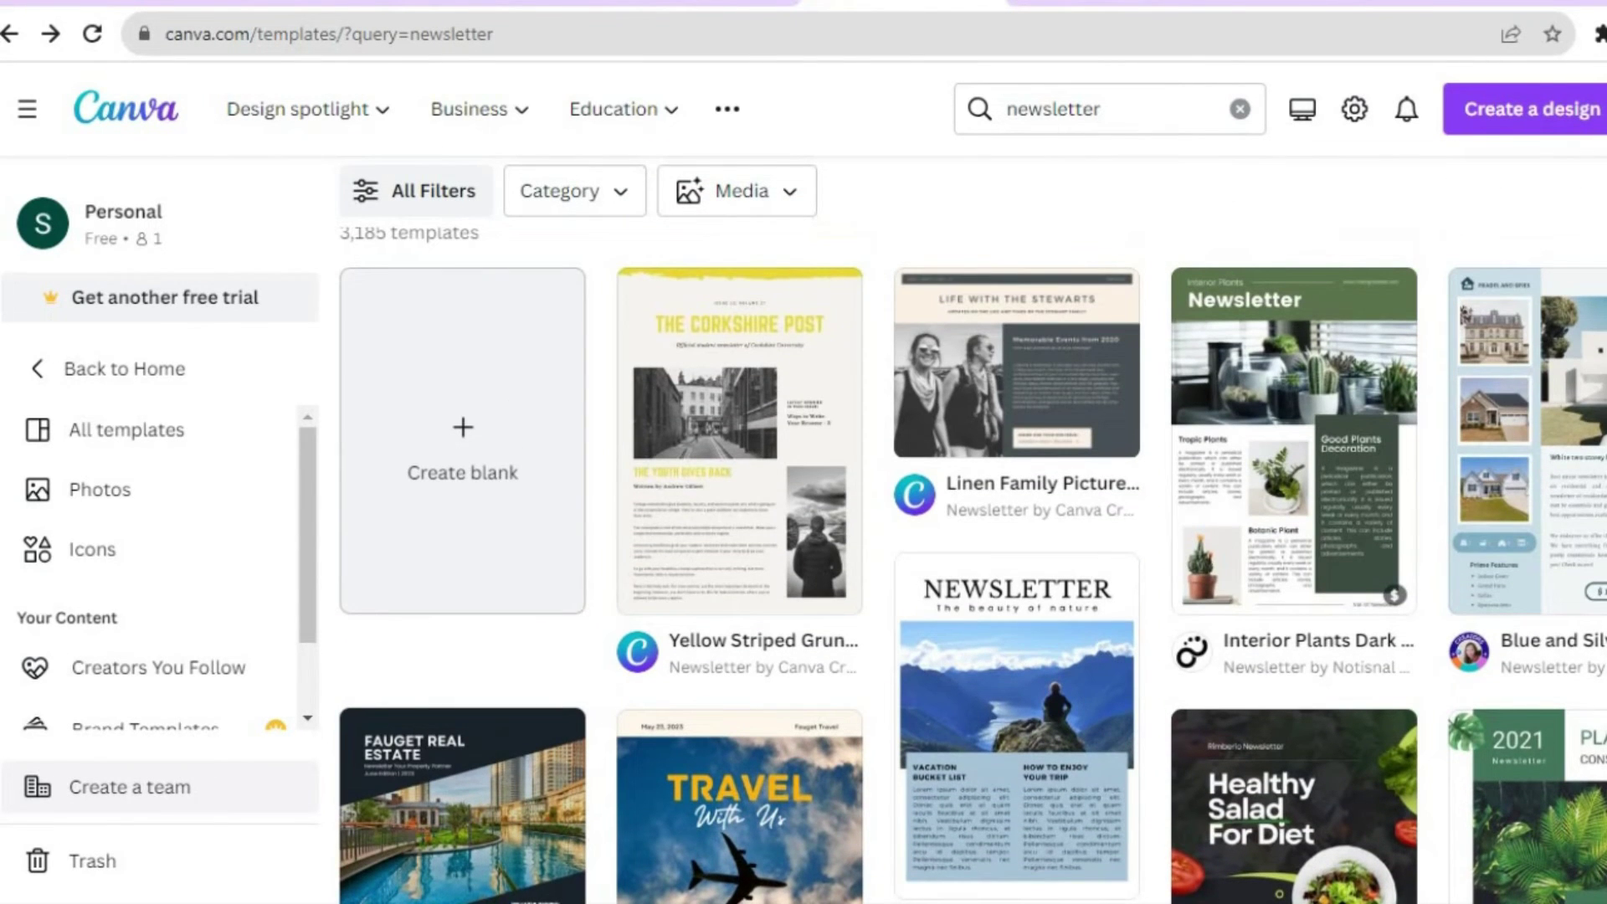
mouse_move(1377, 599)
scroll(971, 527, "down", 8)
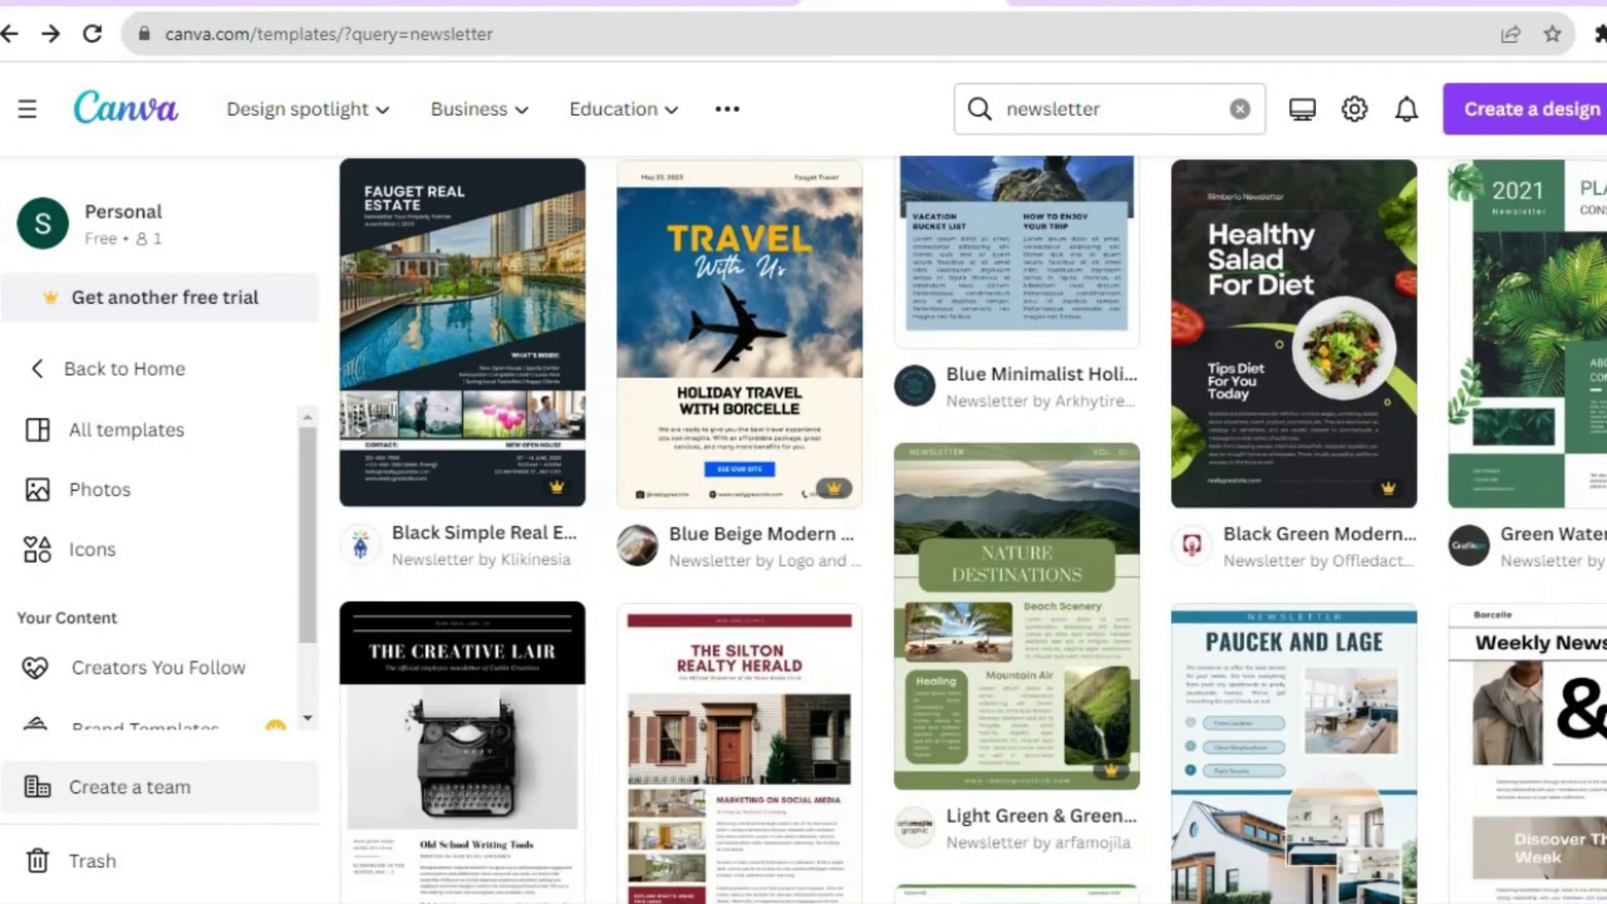
scroll(971, 528, "up", 8)
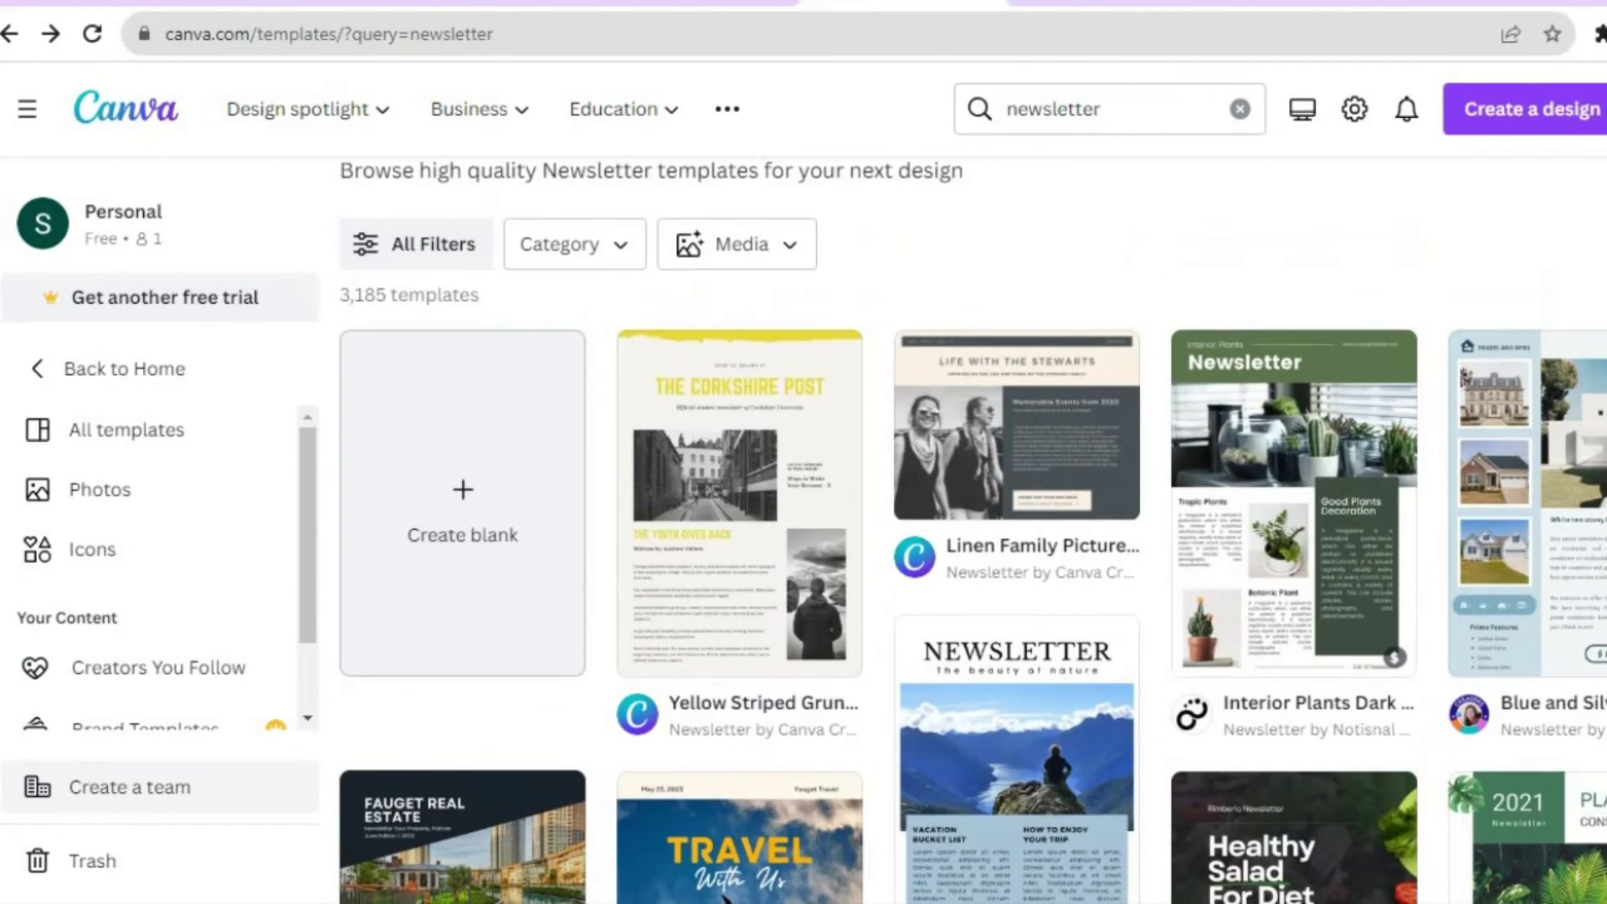
scroll(971, 527, "up", 3)
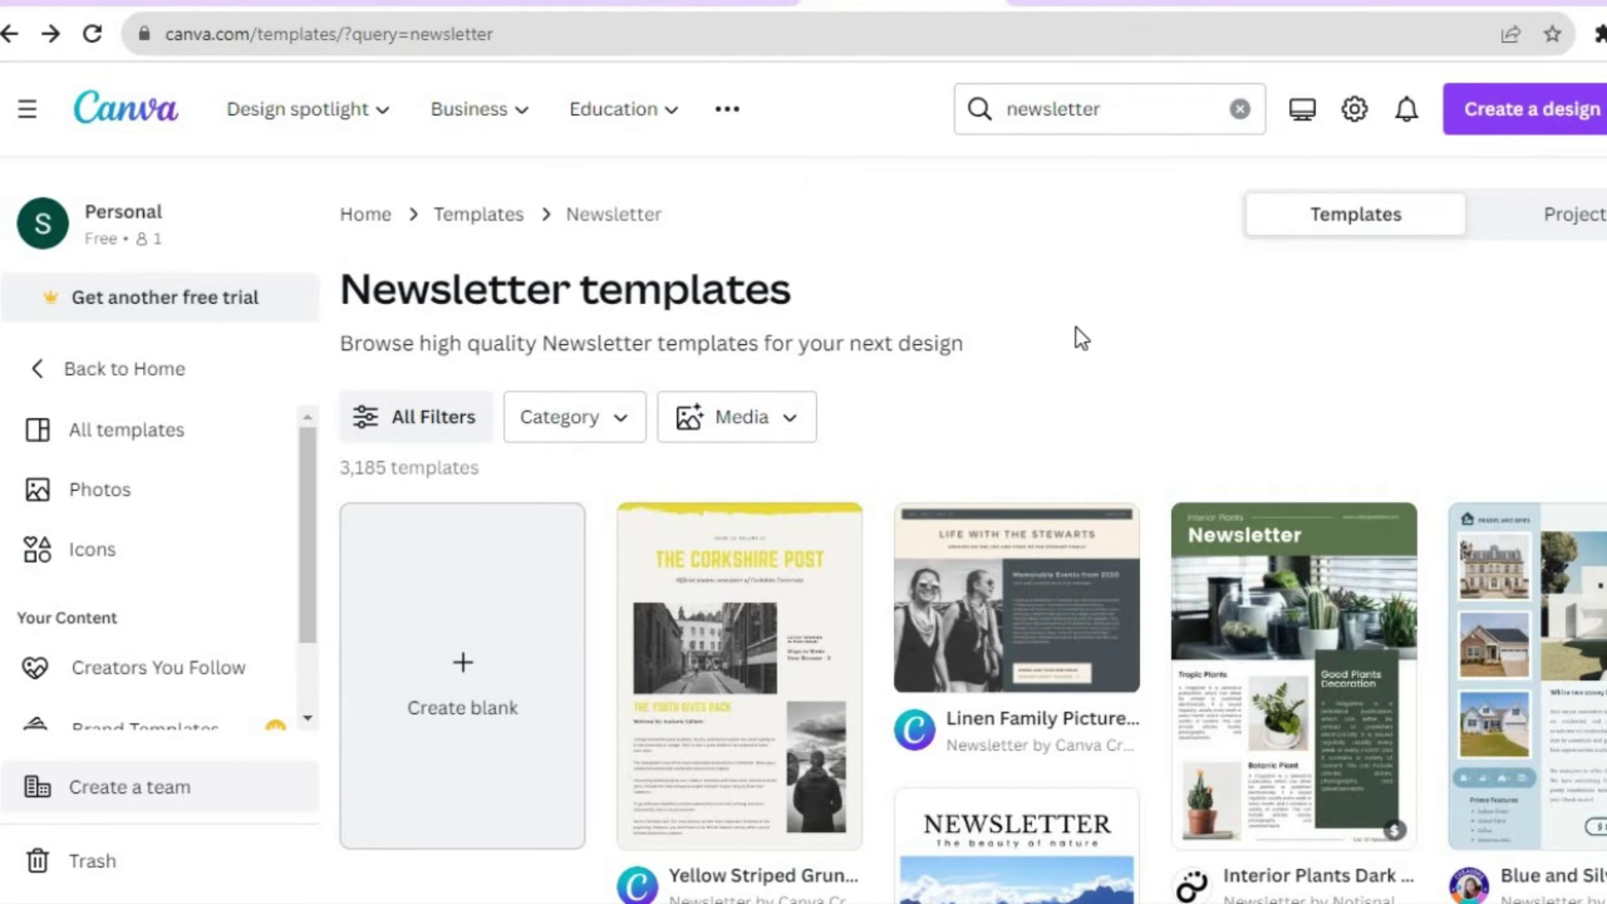
left_click(1086, 4)
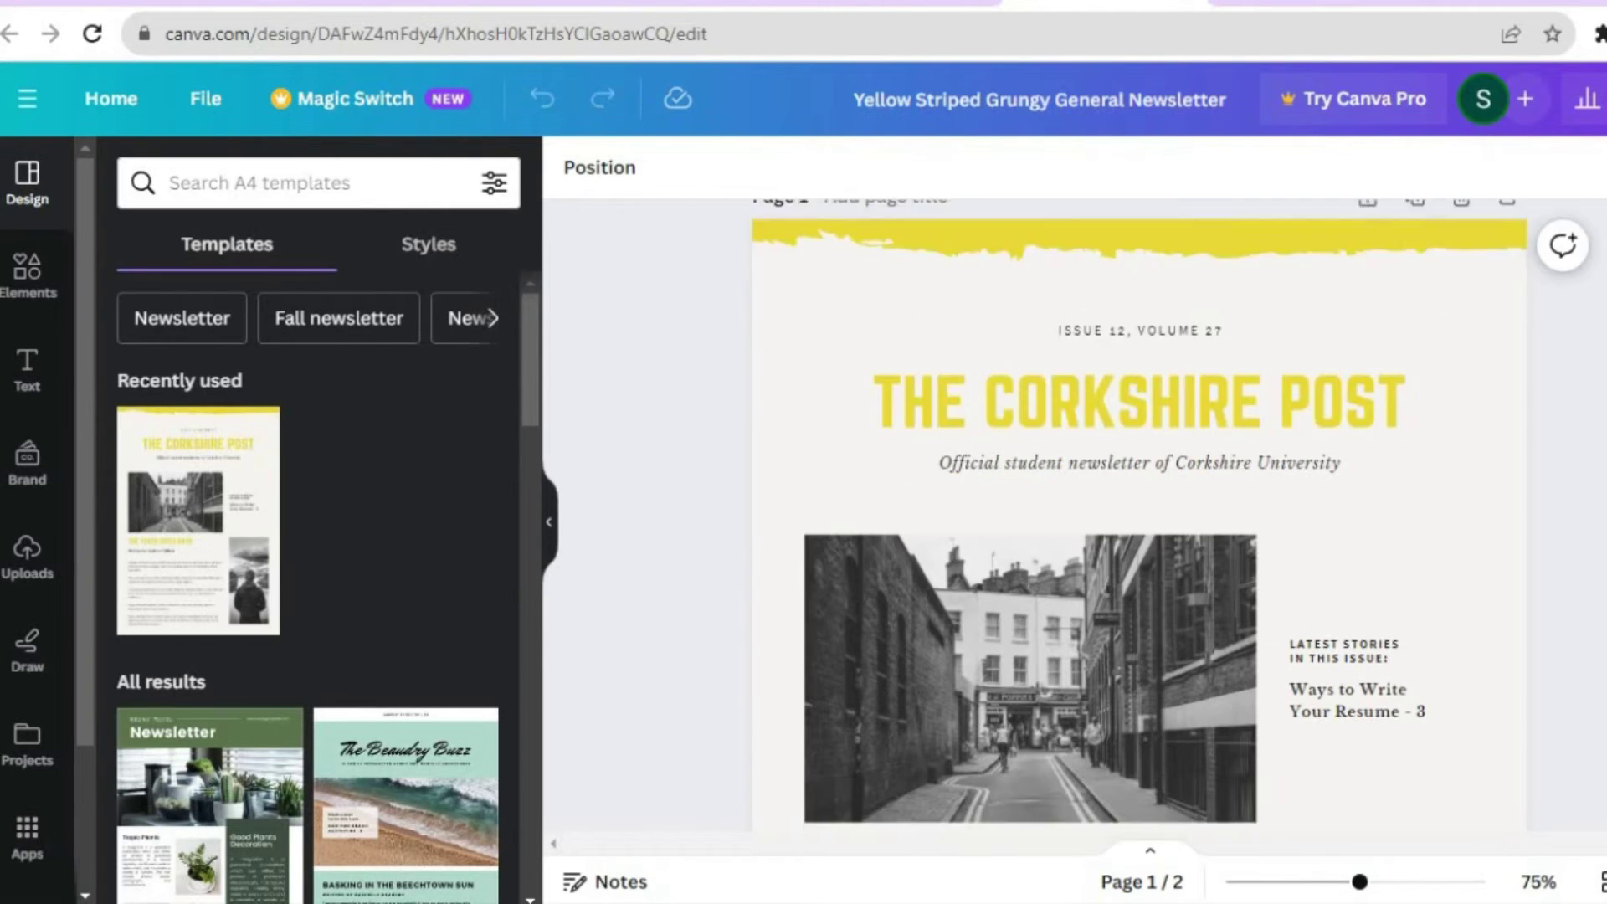
scroll(1139, 535, "down", 2)
scroll(1138, 536, "up", 2)
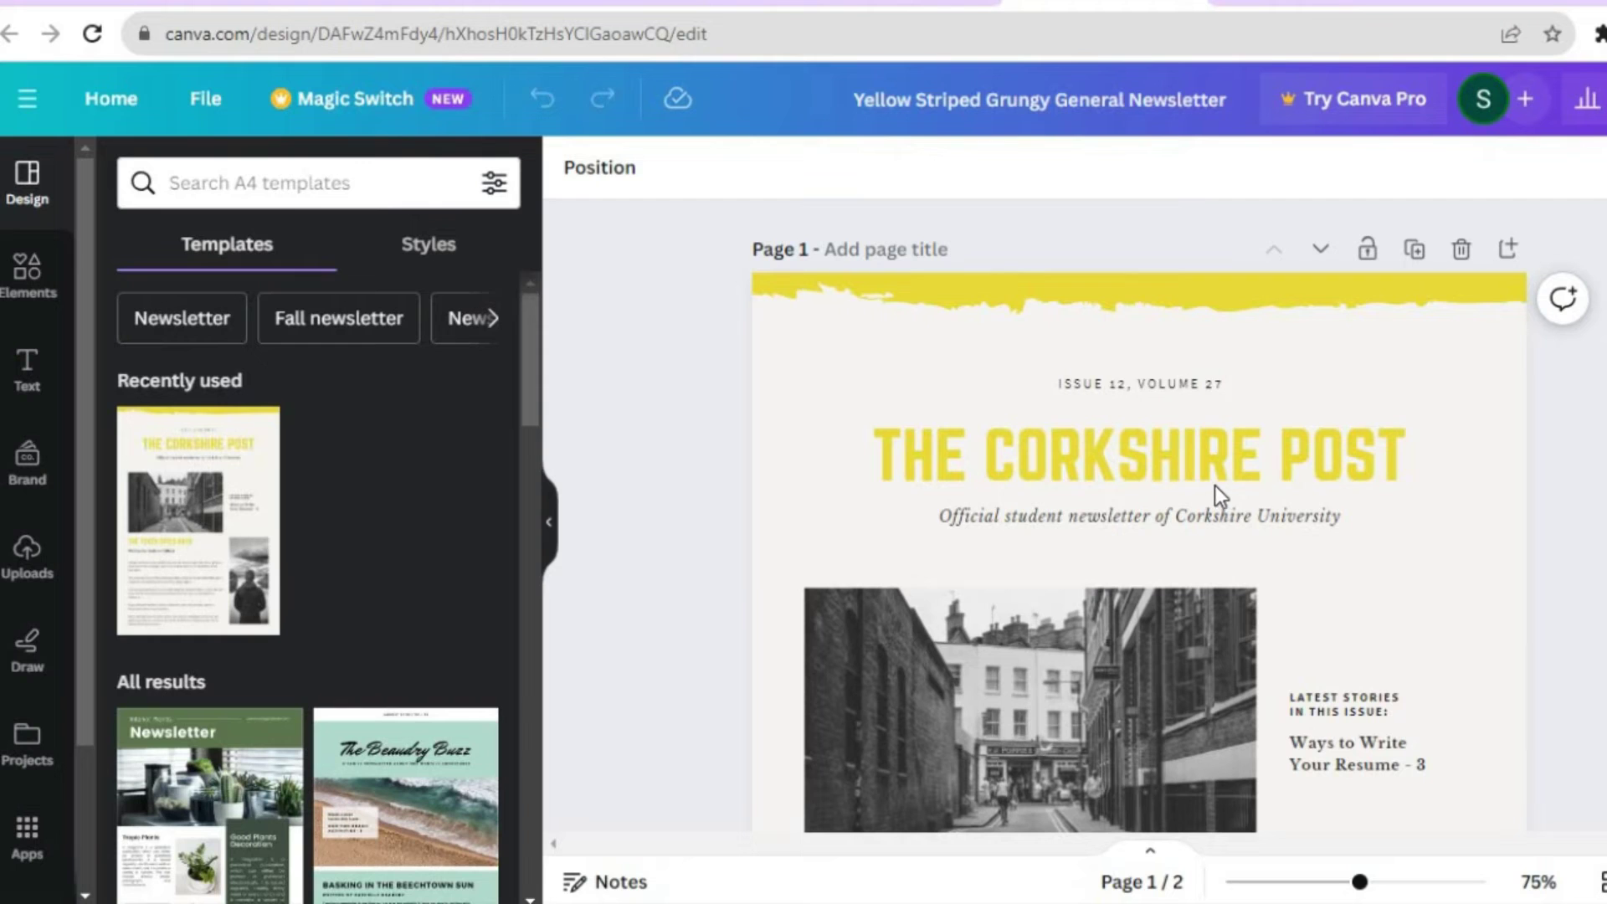
left_click(1202, 486)
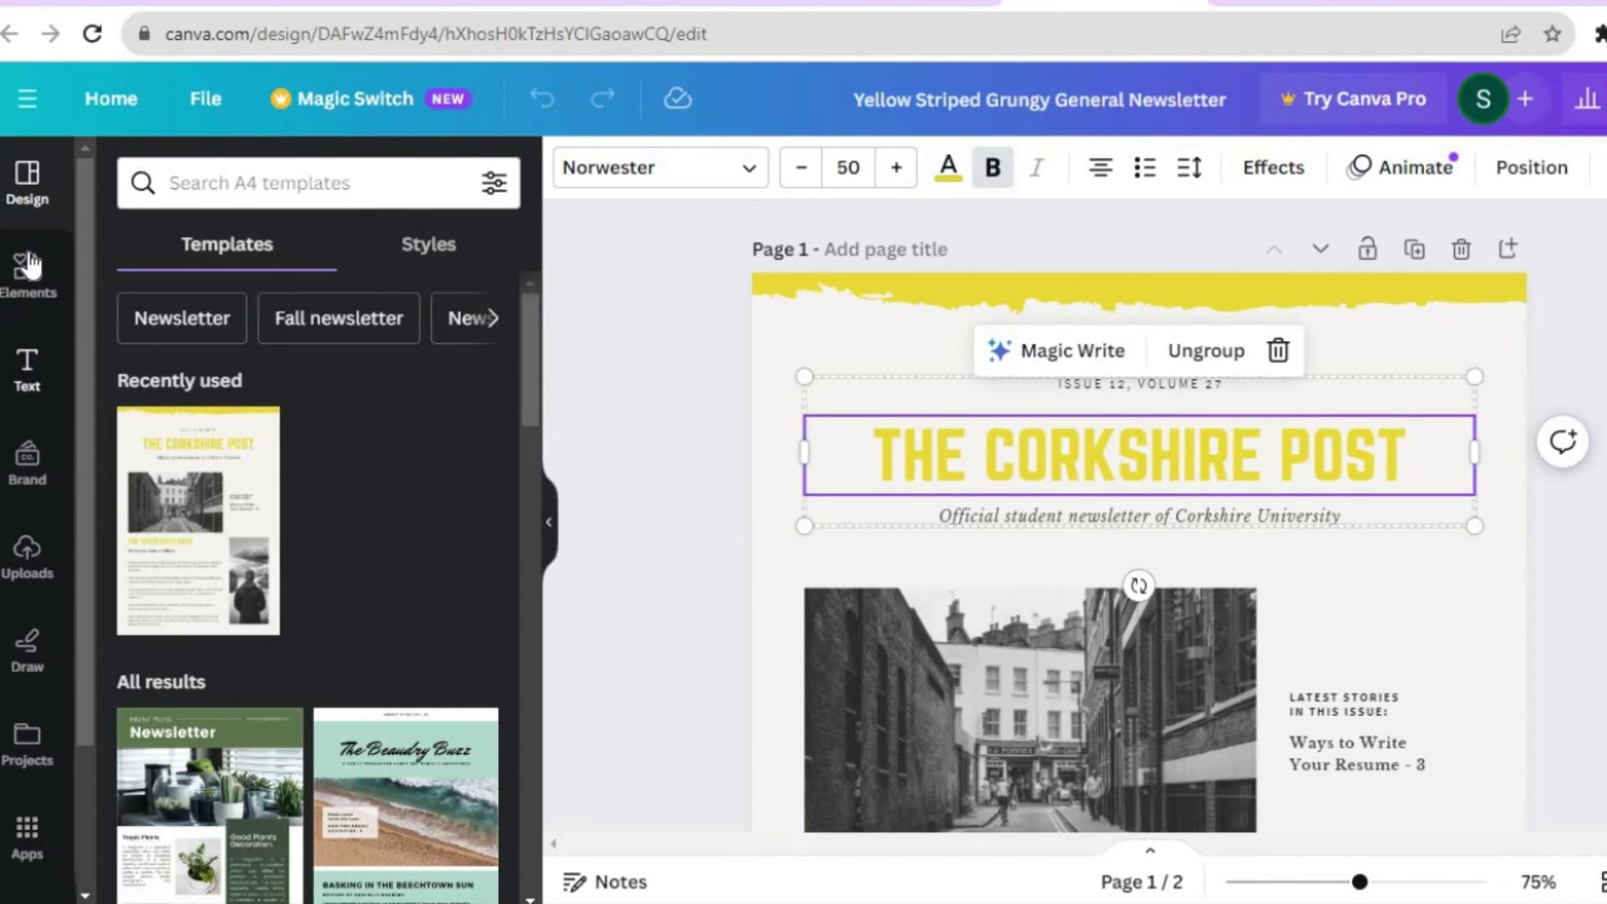
double_click(1034, 463)
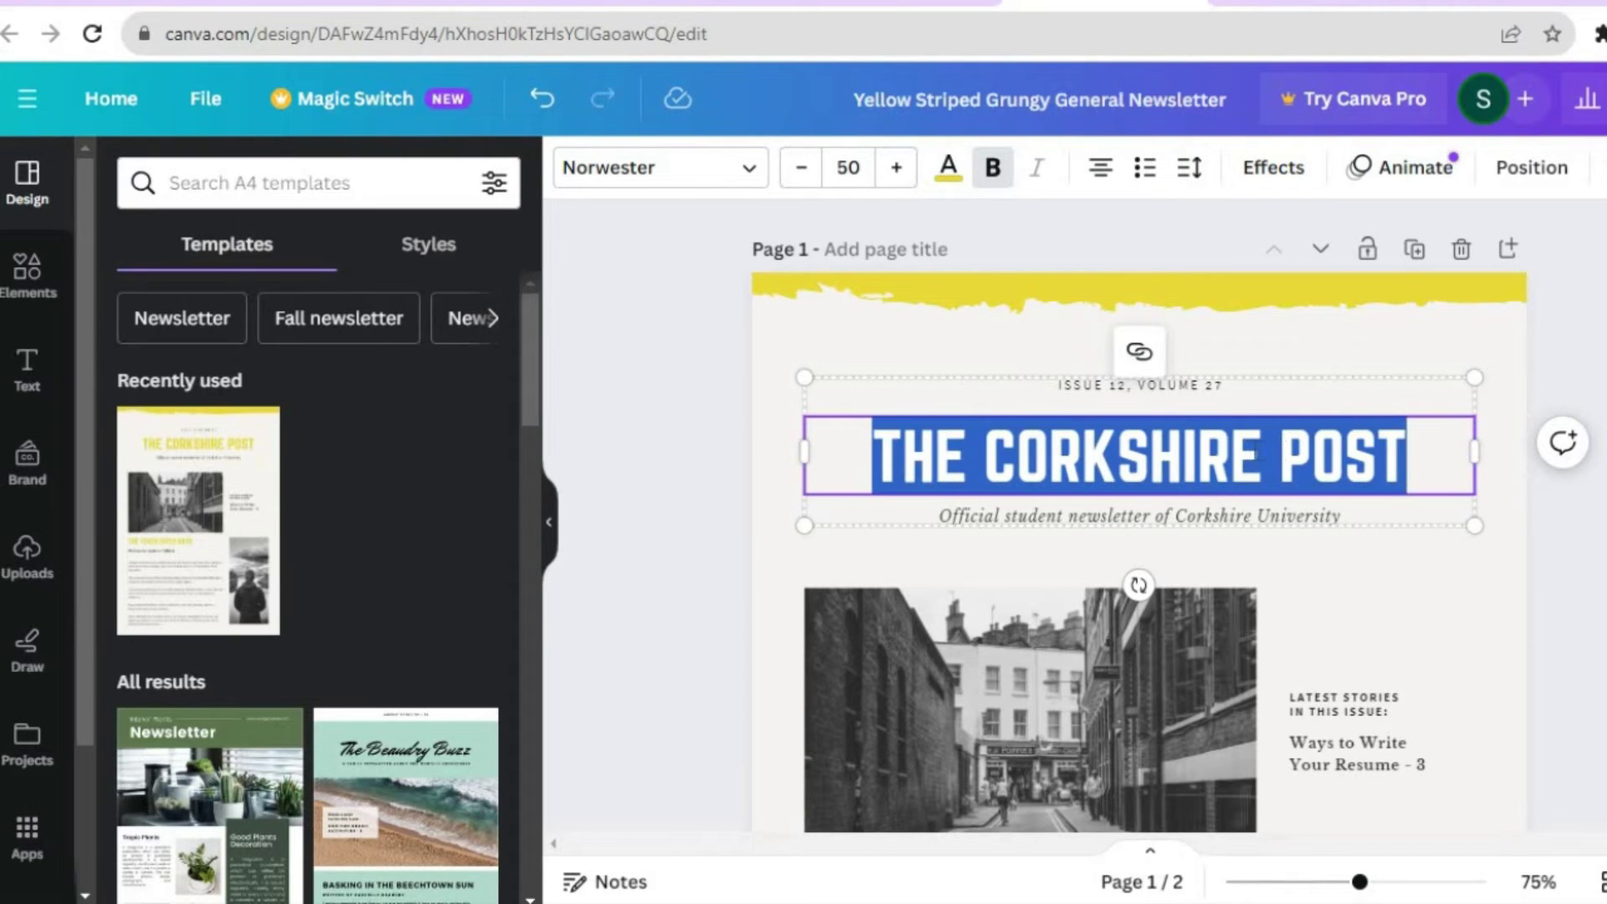
left_click(1280, 452)
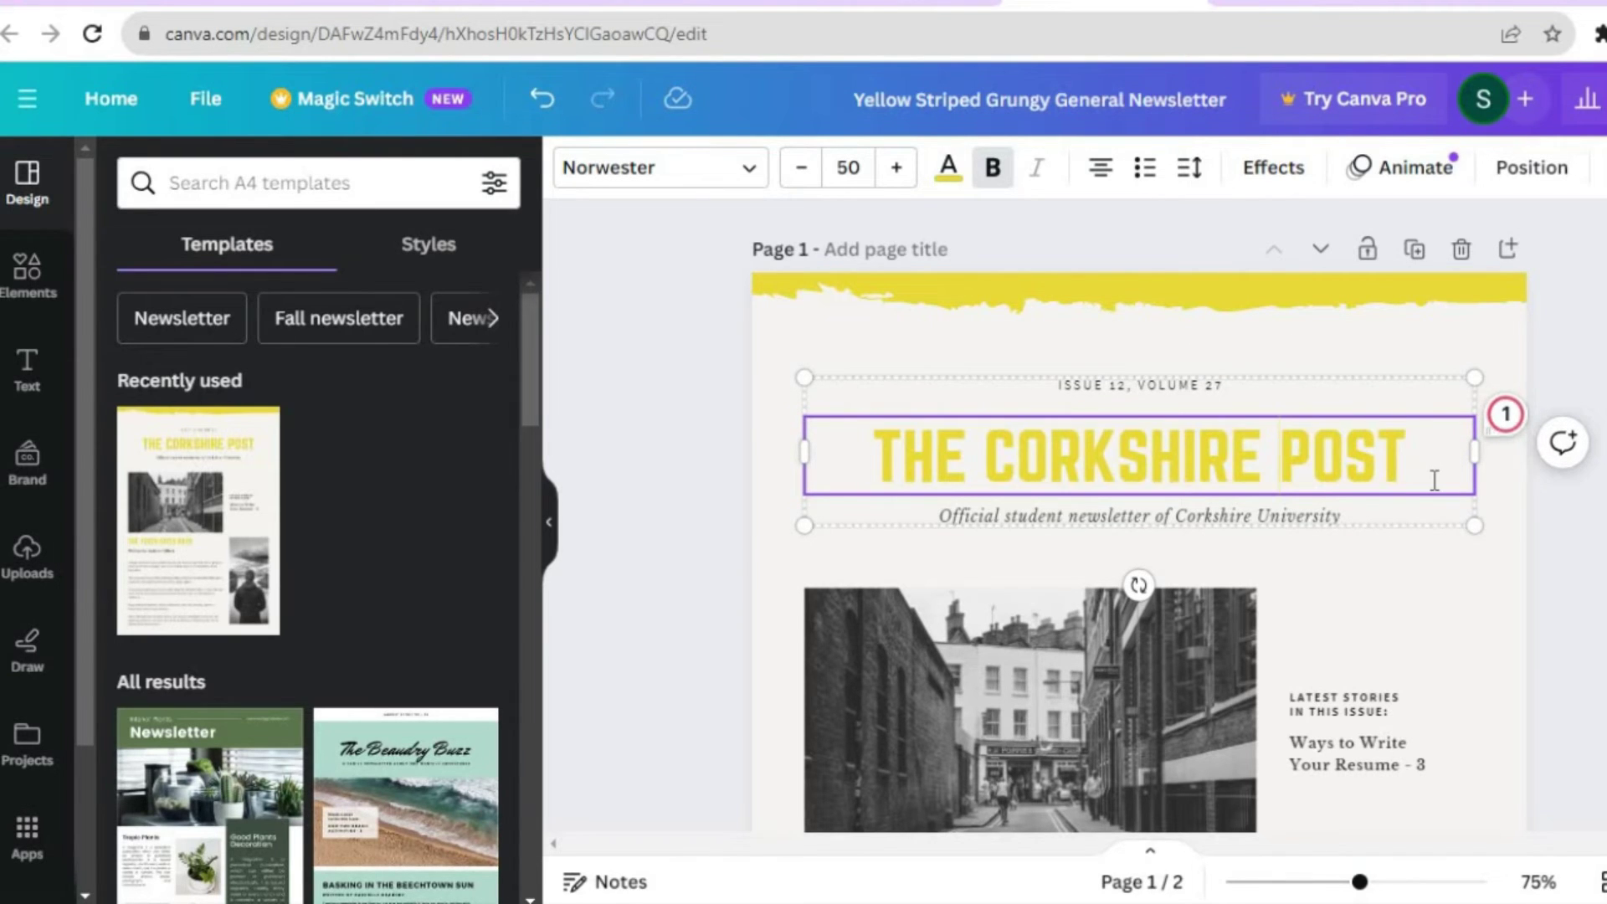
scroll(1545, 609, "down", 4)
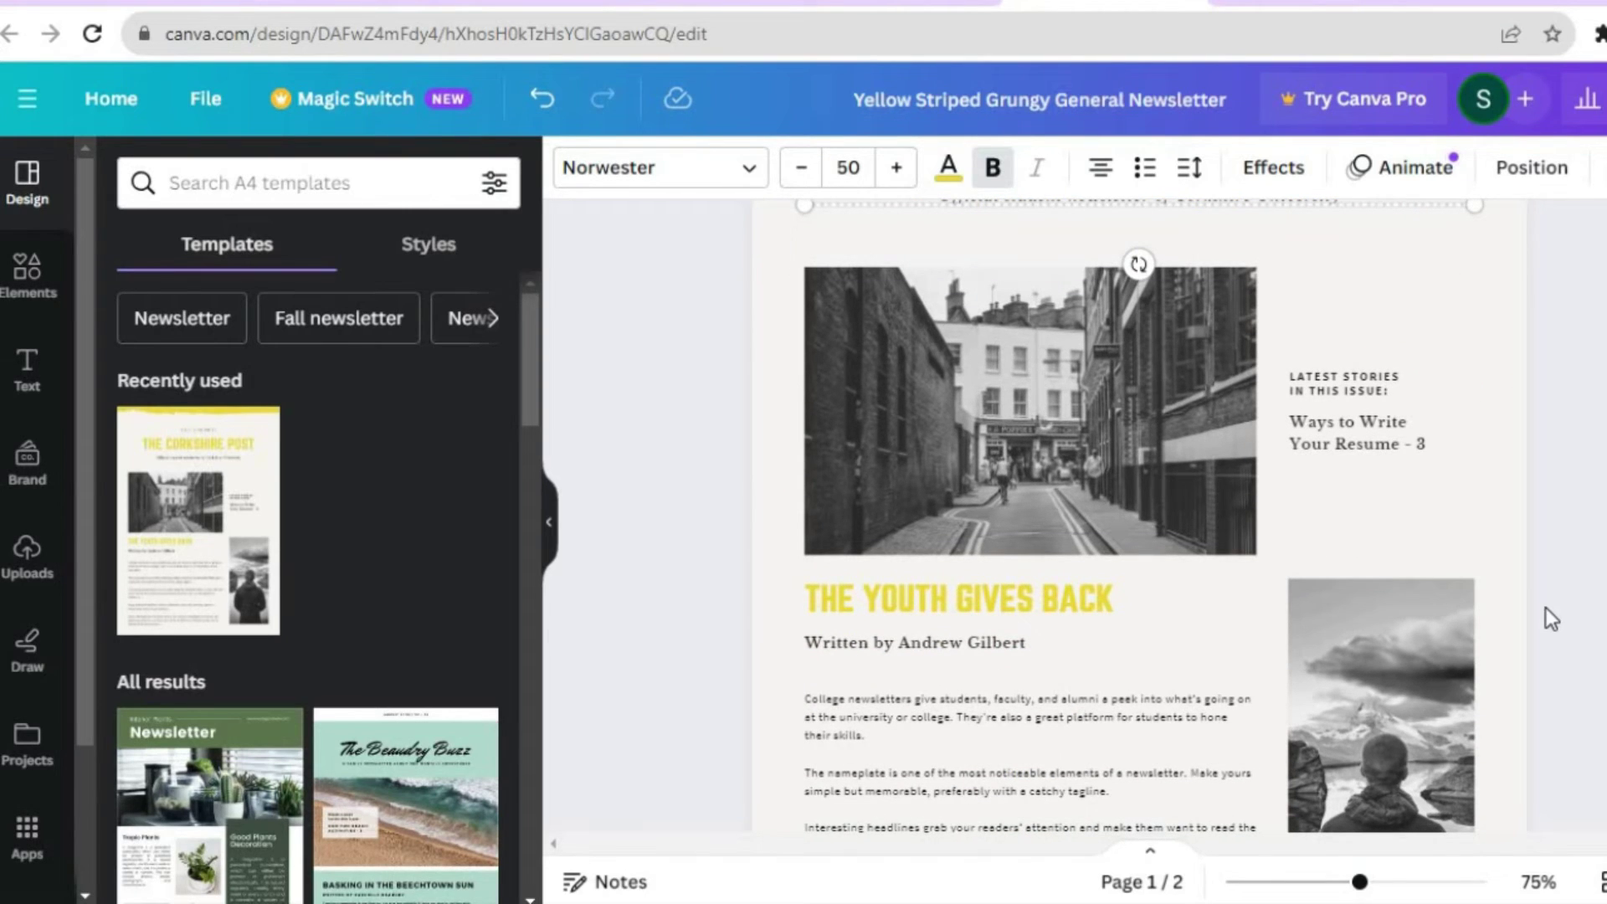
left_click(1528, 885)
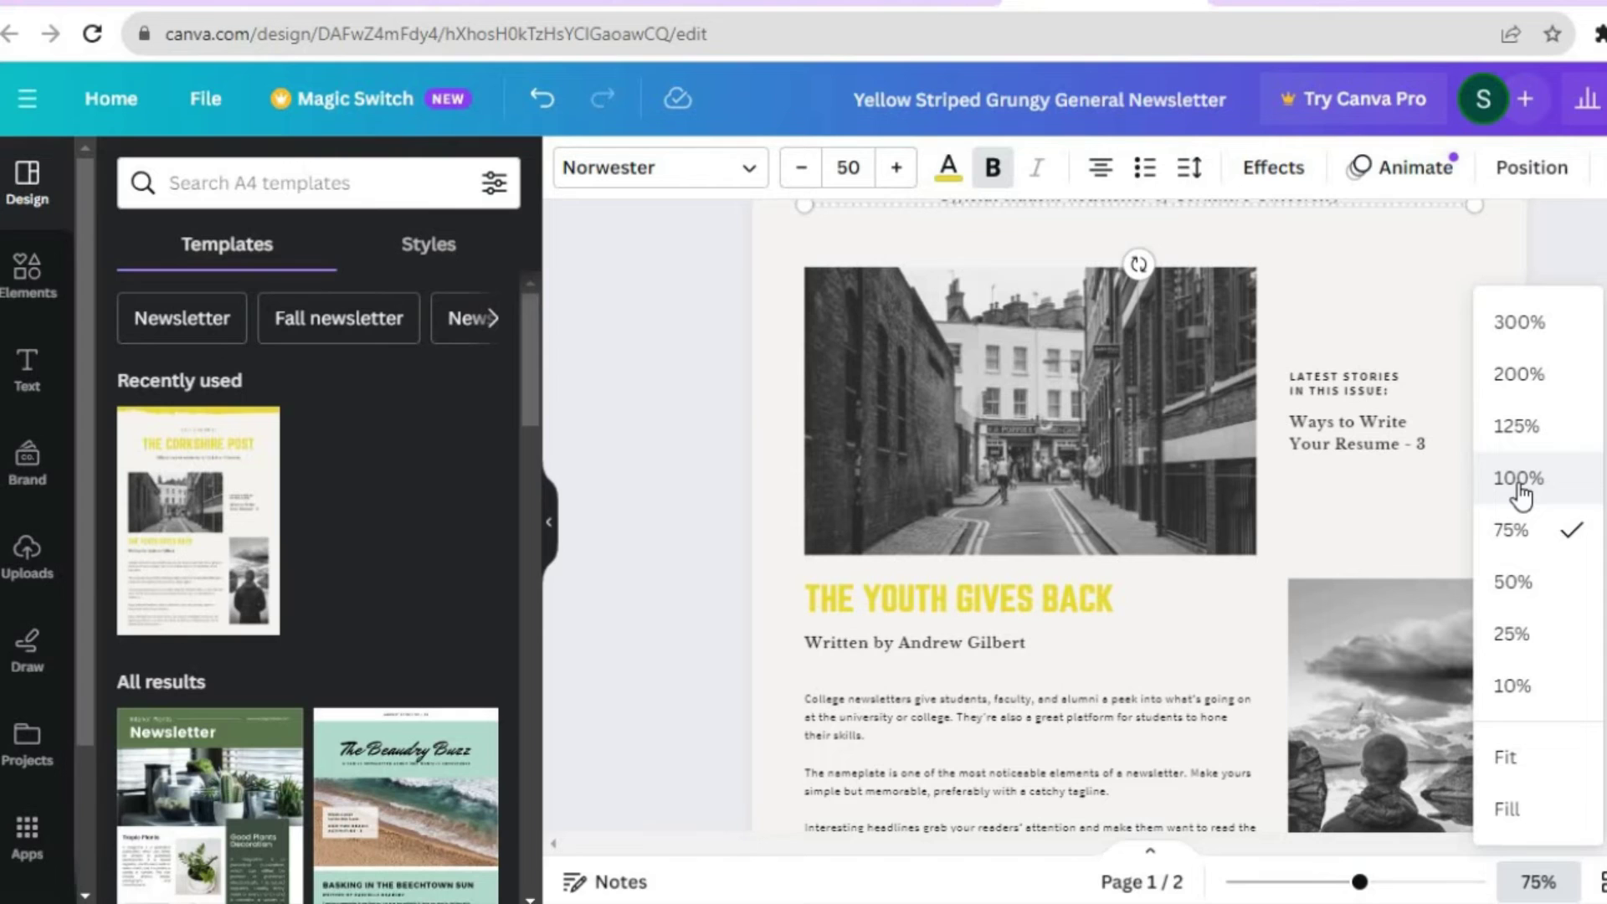
key("Escape")
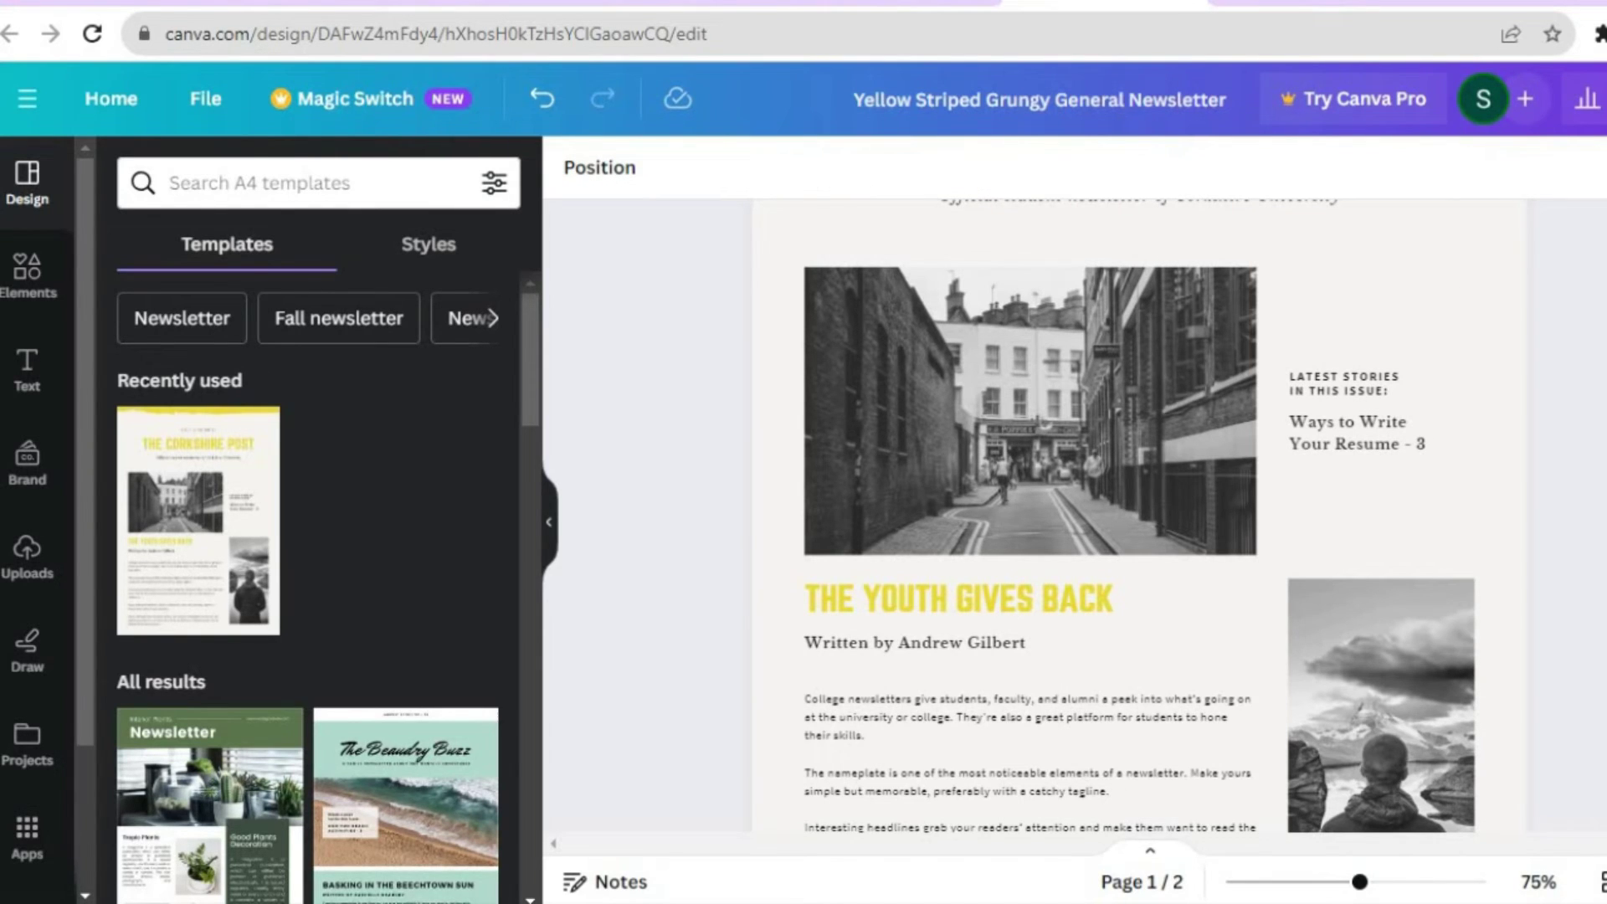
scroll(1139, 515, "up", 4)
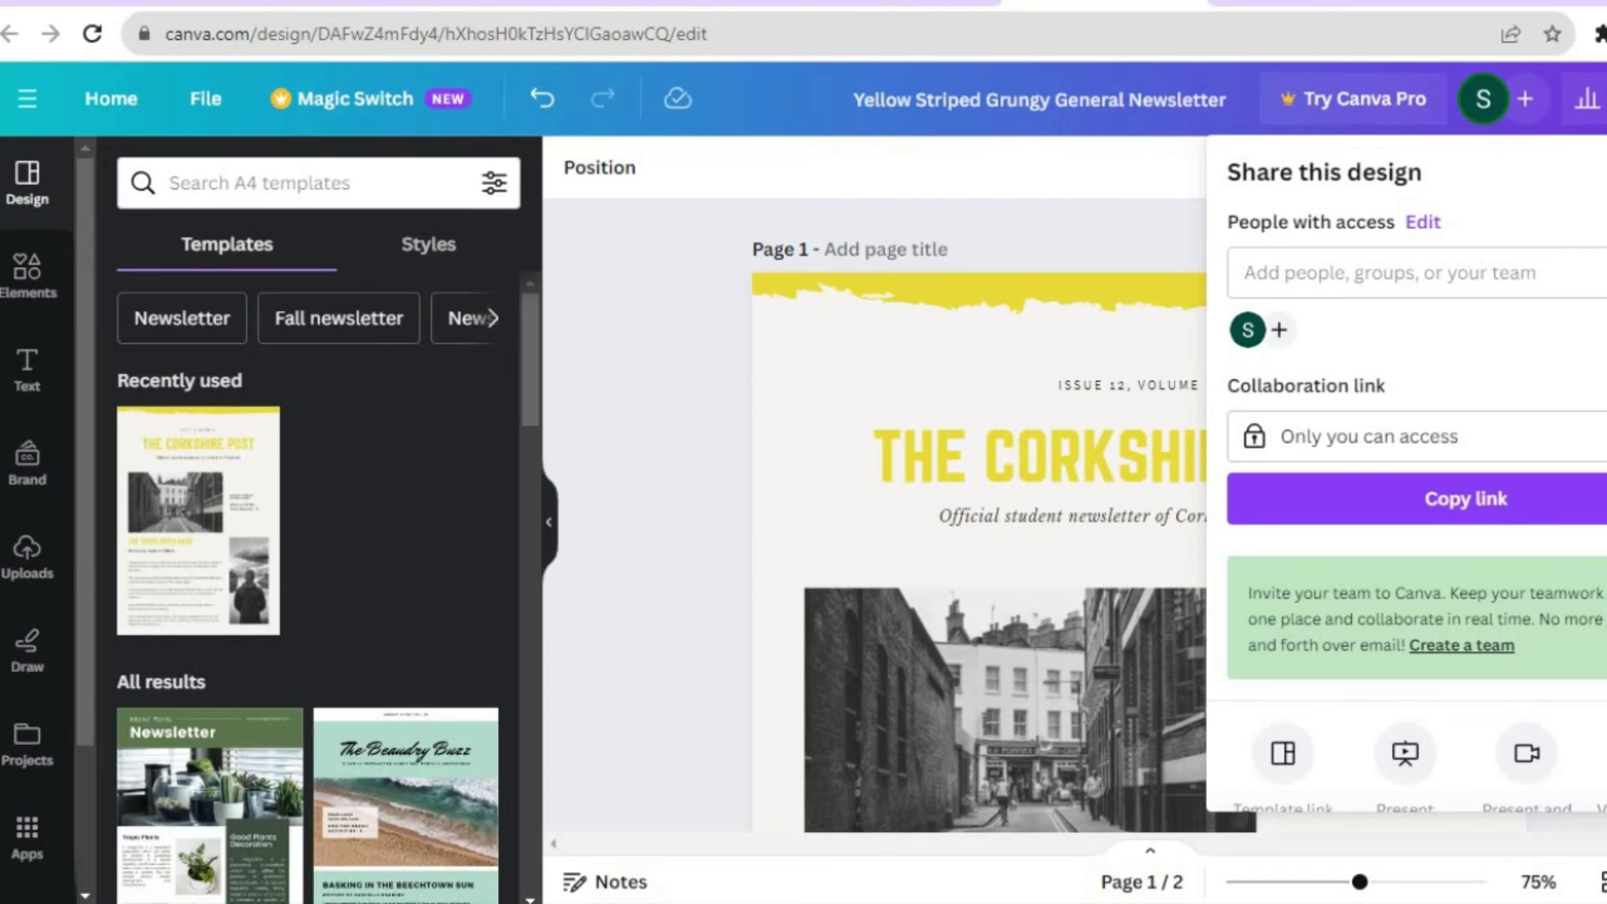
- Download 'Yellow Striped Grungy General Newsletter.pdf' as PDF Standard with all pages
scroll(1414, 477, "down", 4)
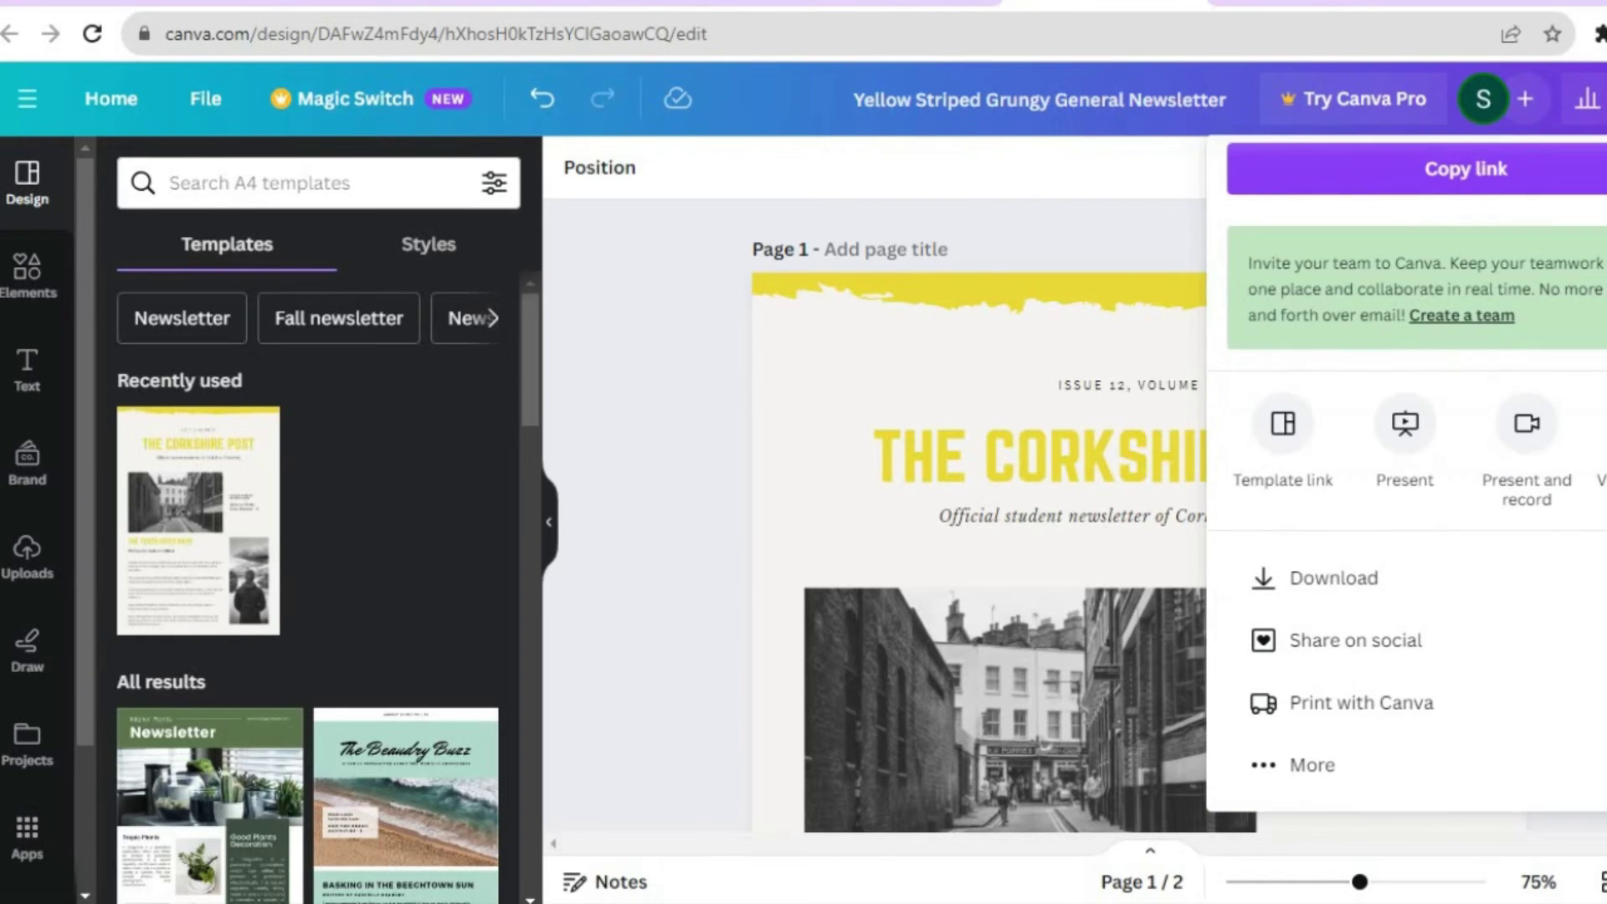
left_click(1333, 586)
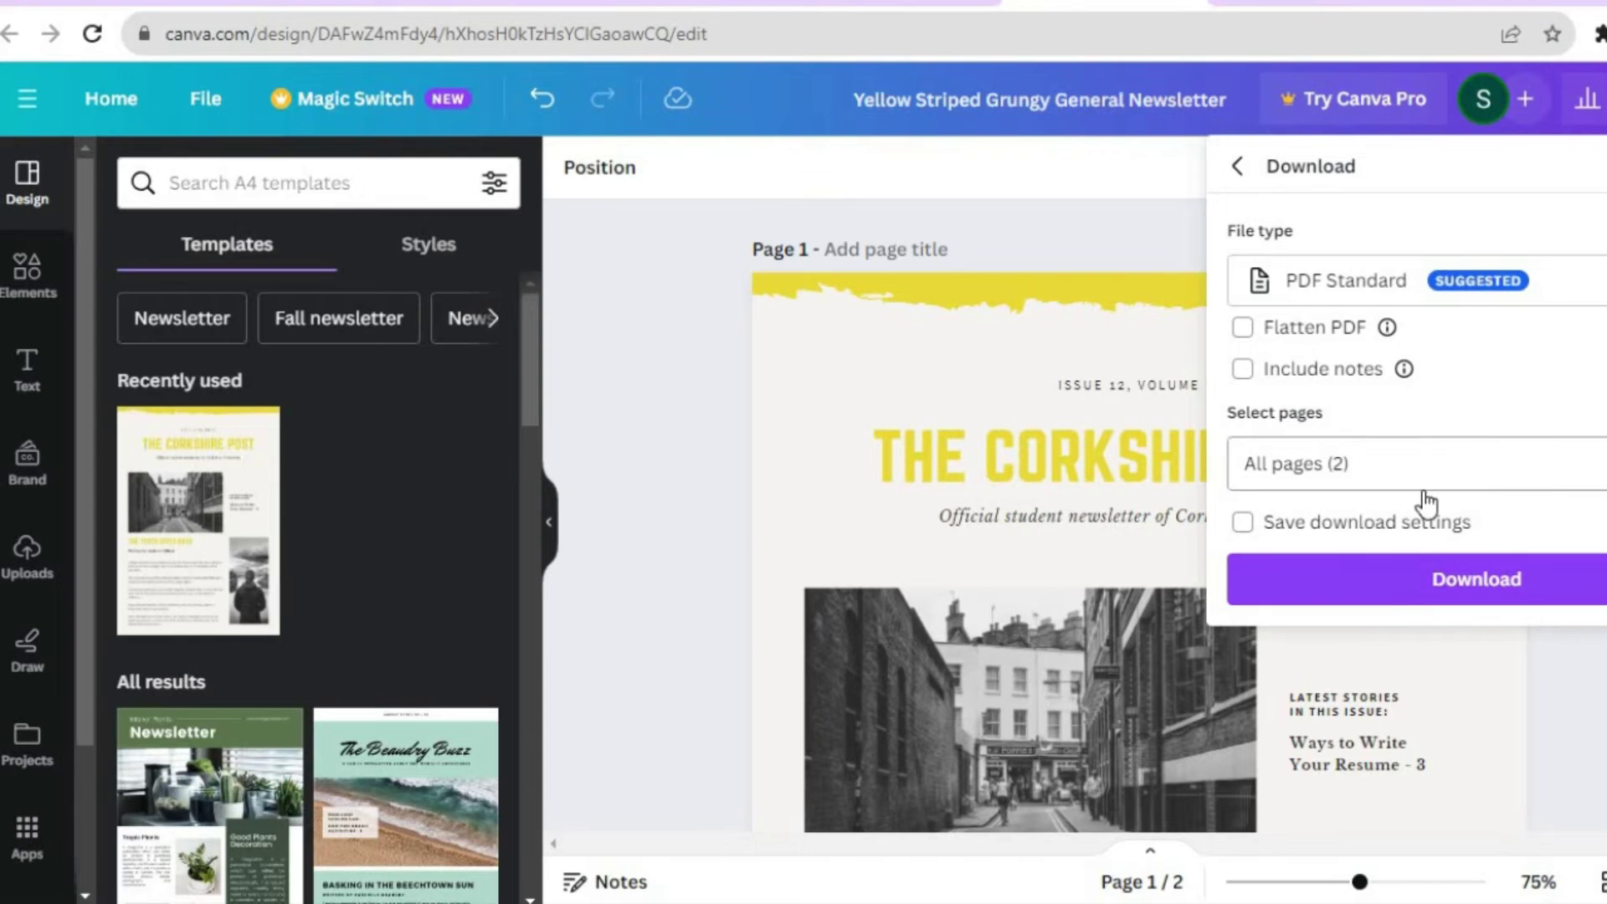
left_click(1384, 581)
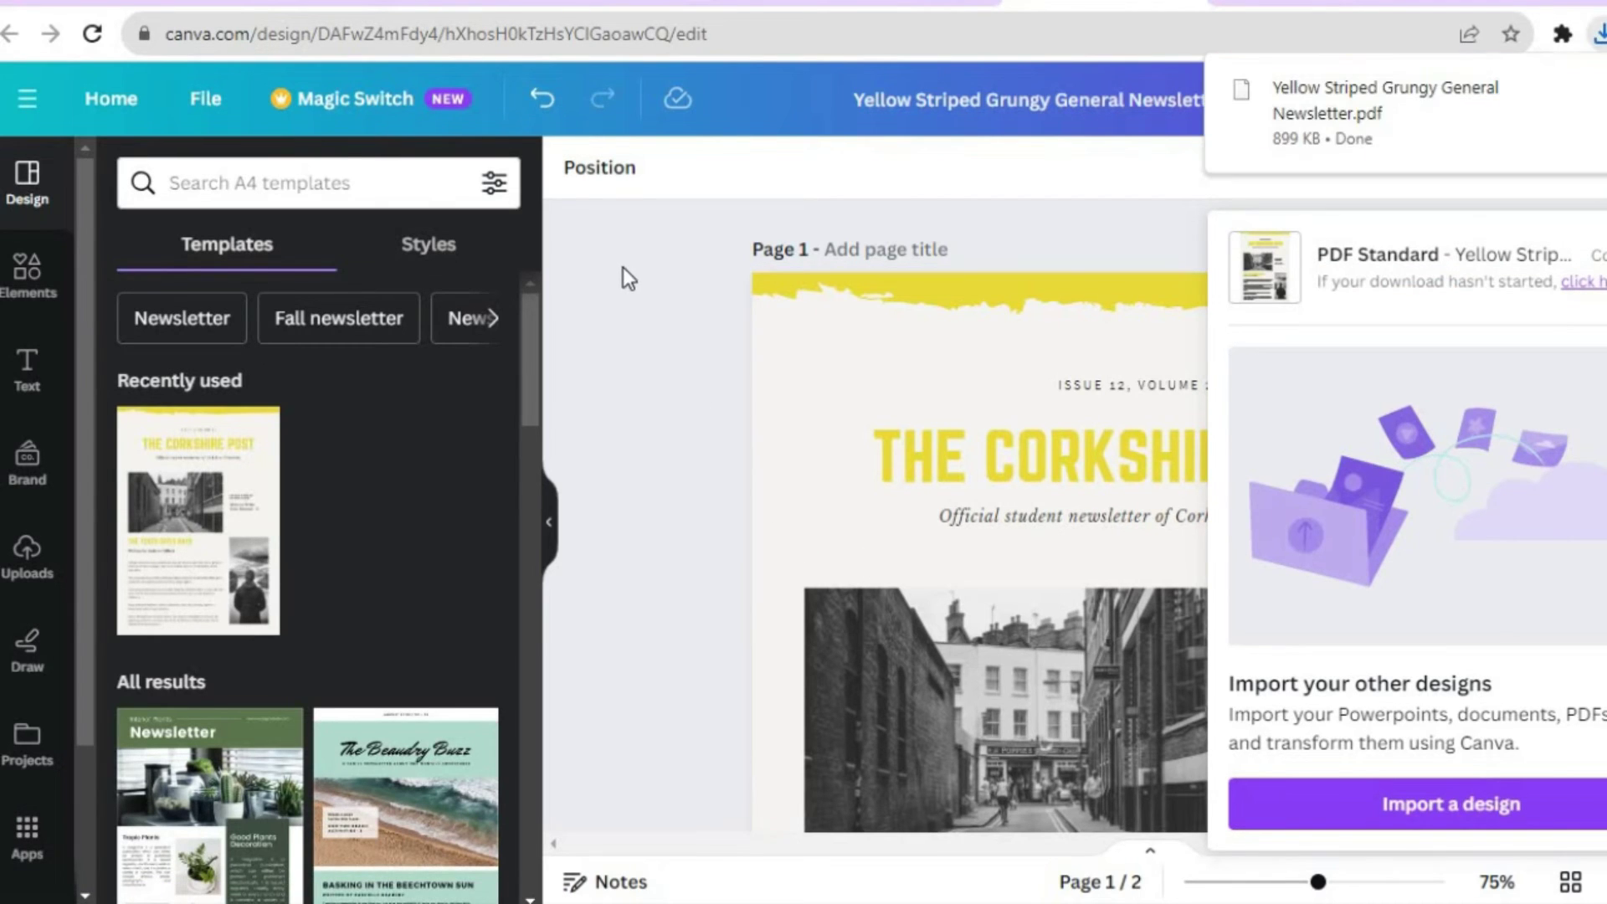
left_click(655, 353)
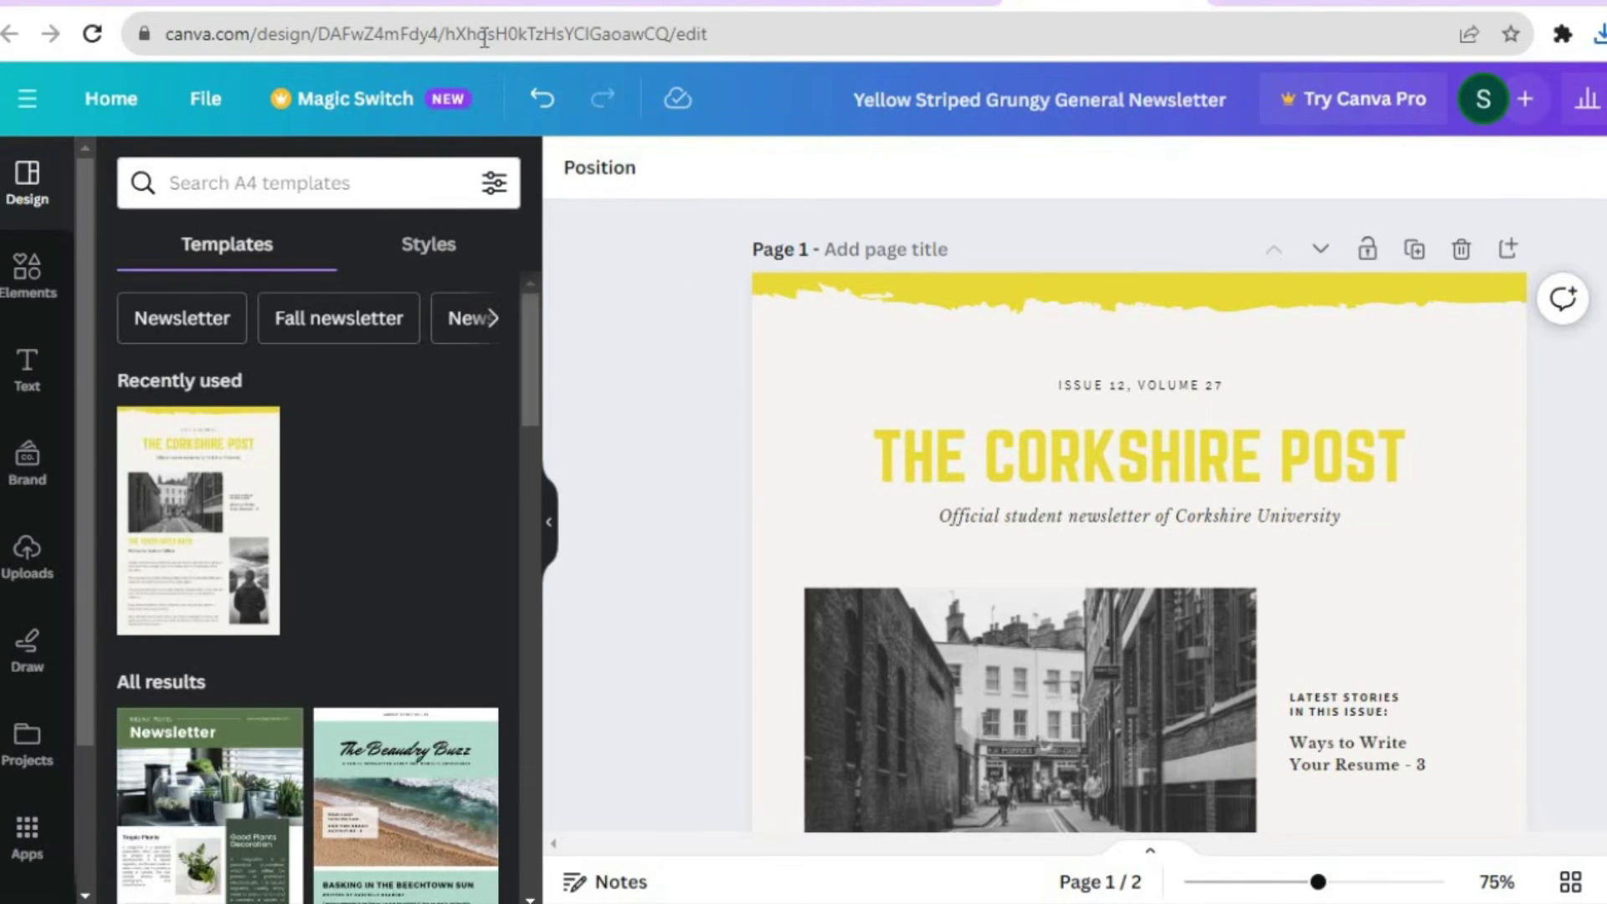
- Insert the Twitter drafts thumbnail from Downloads as the NEWSLETTER's first content image
left_click(253, 5)
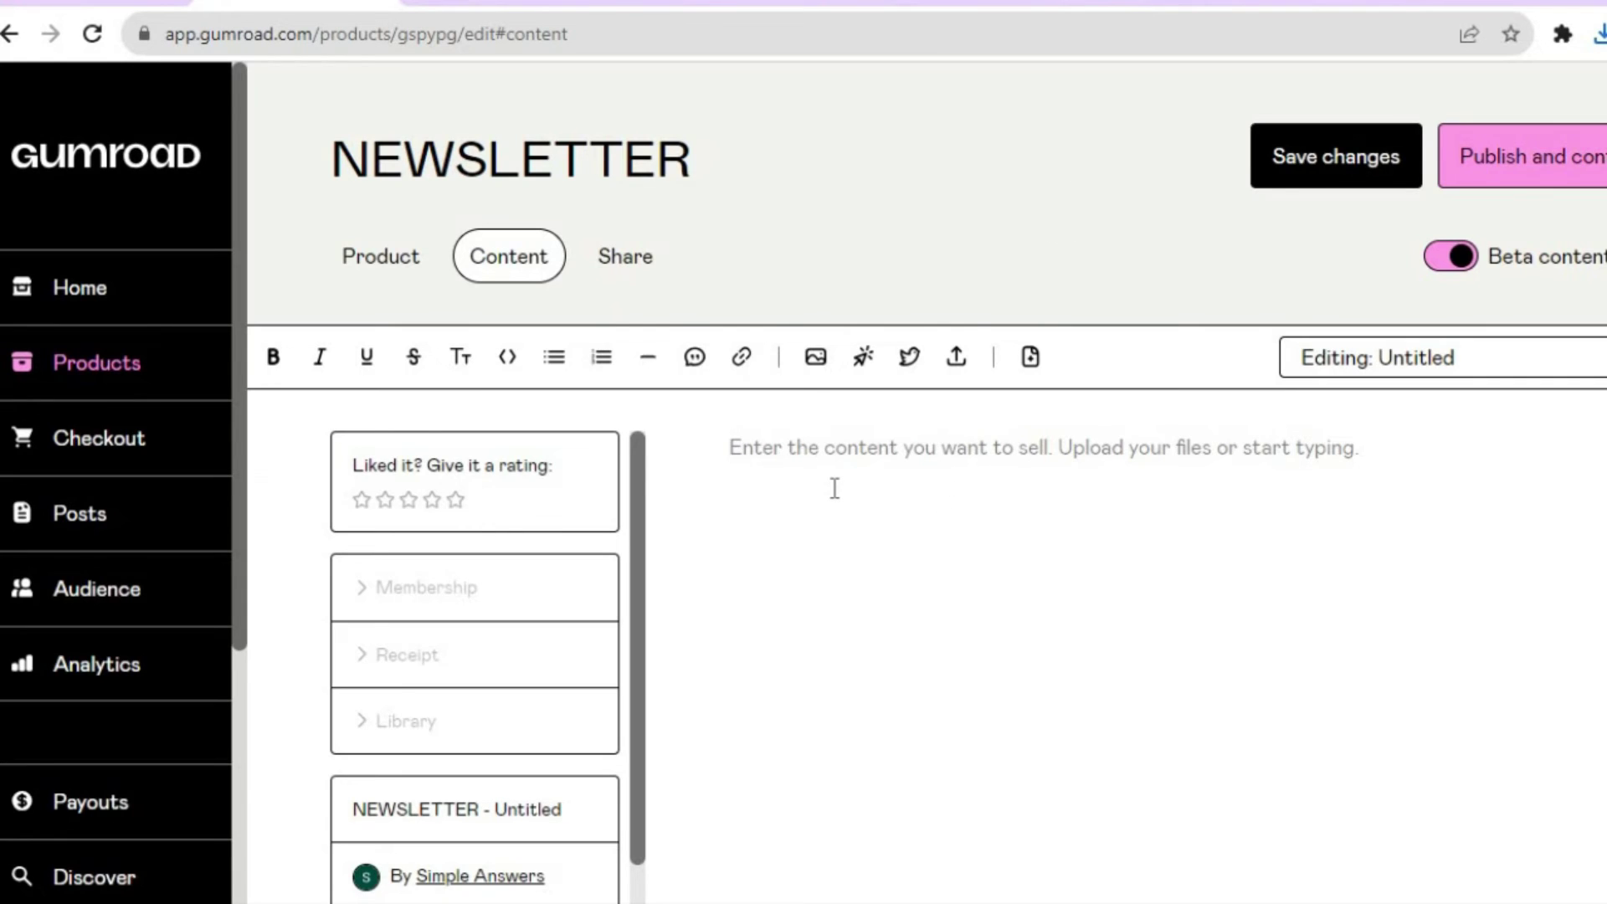
left_click(817, 358)
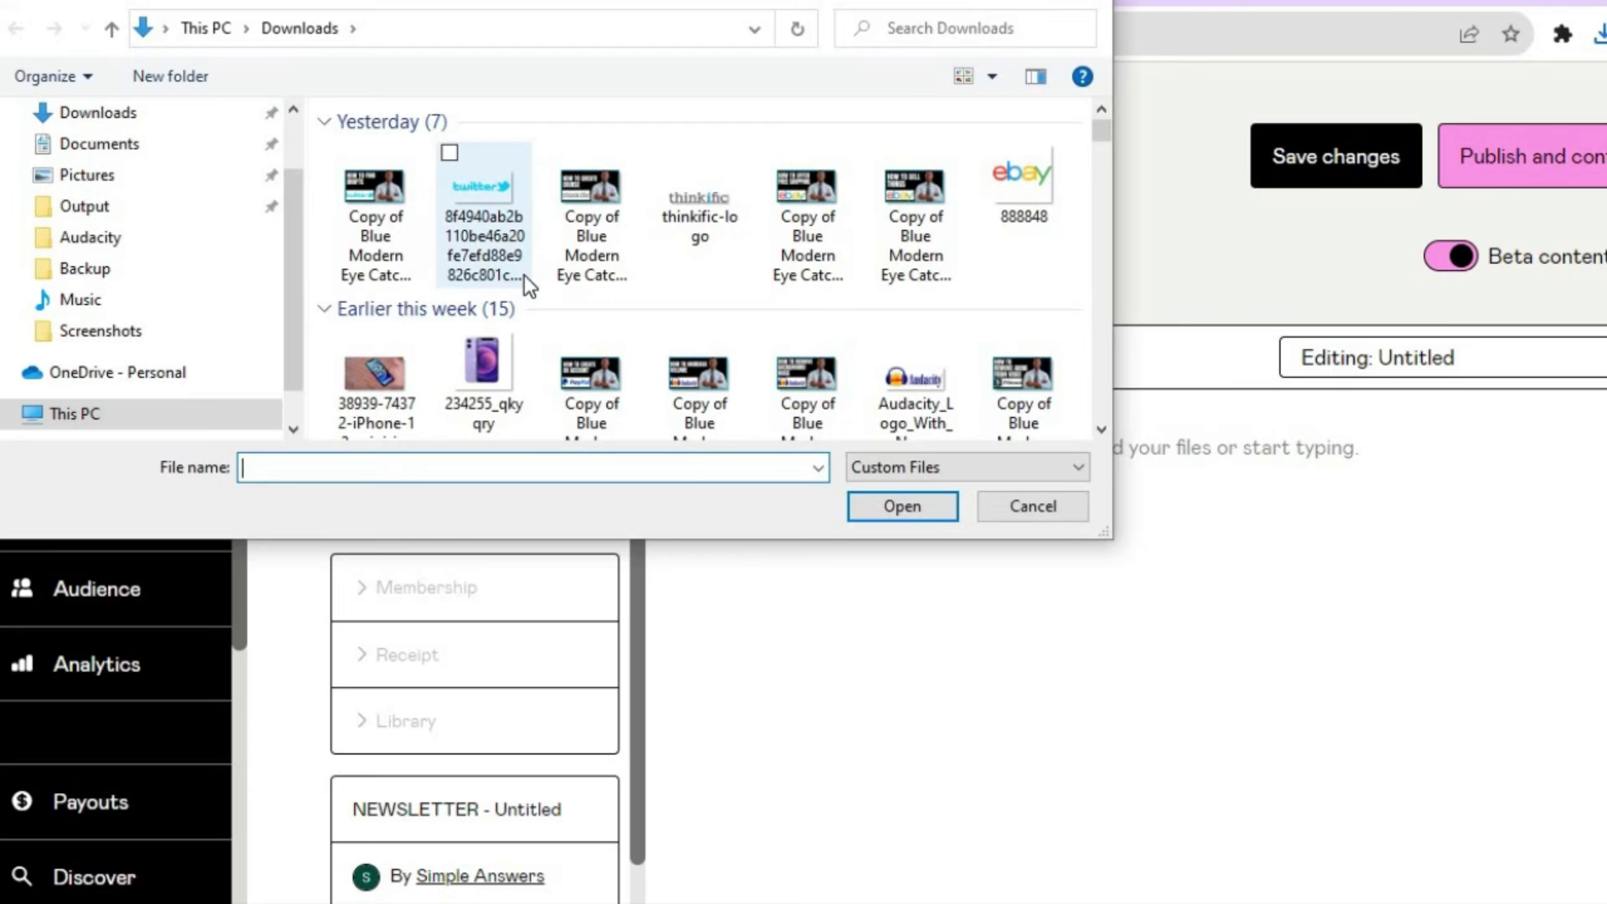
key("Escape")
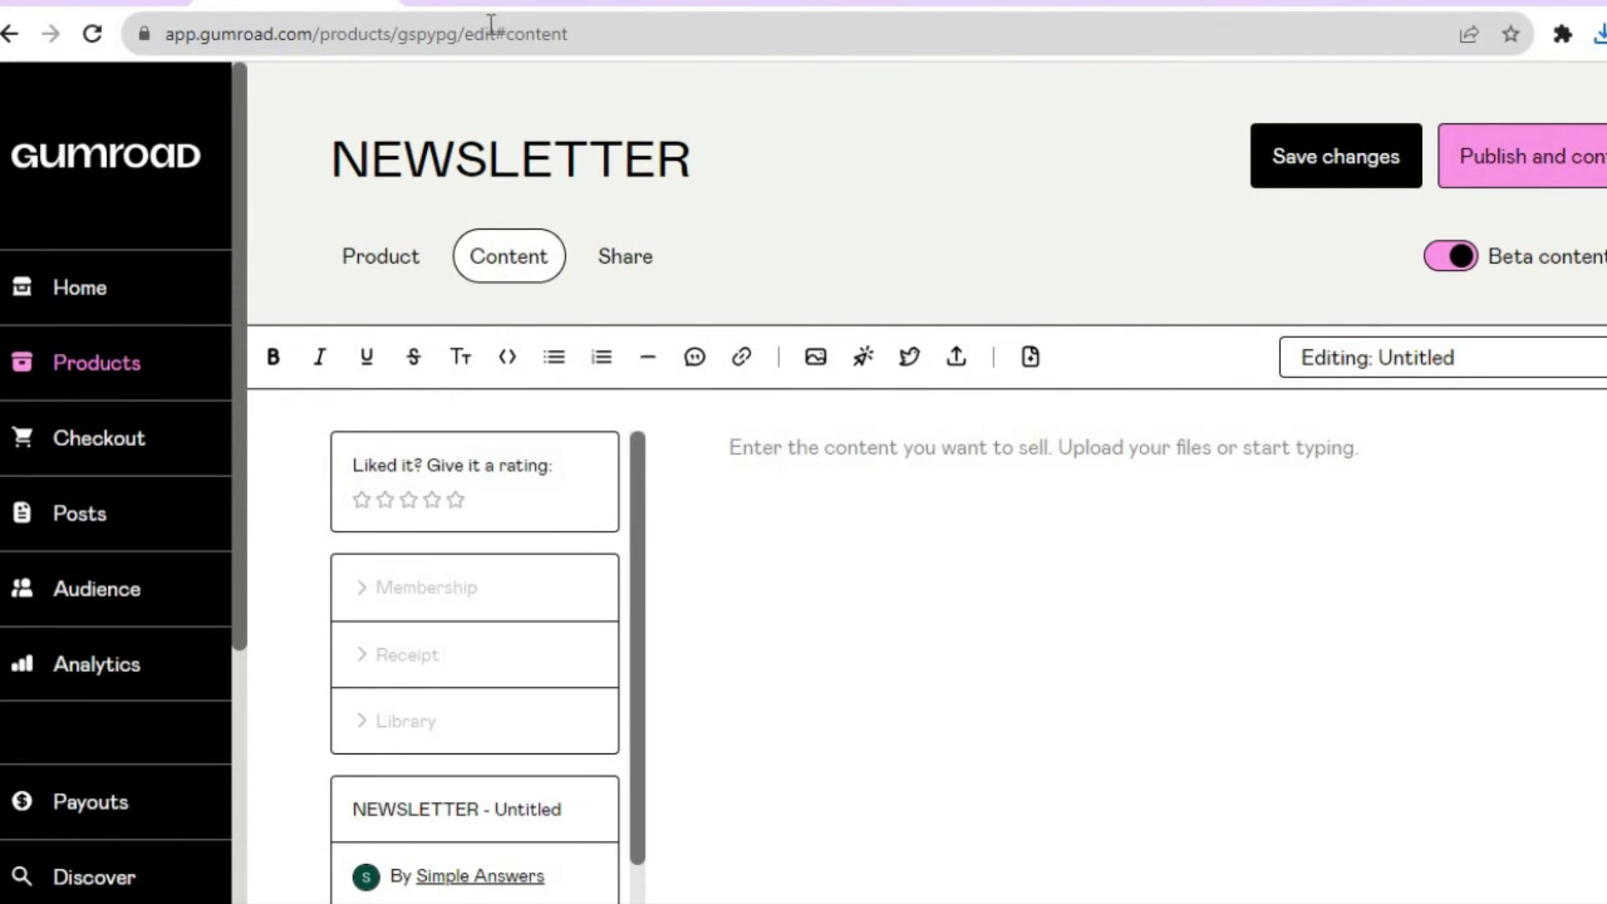
left_click(816, 358)
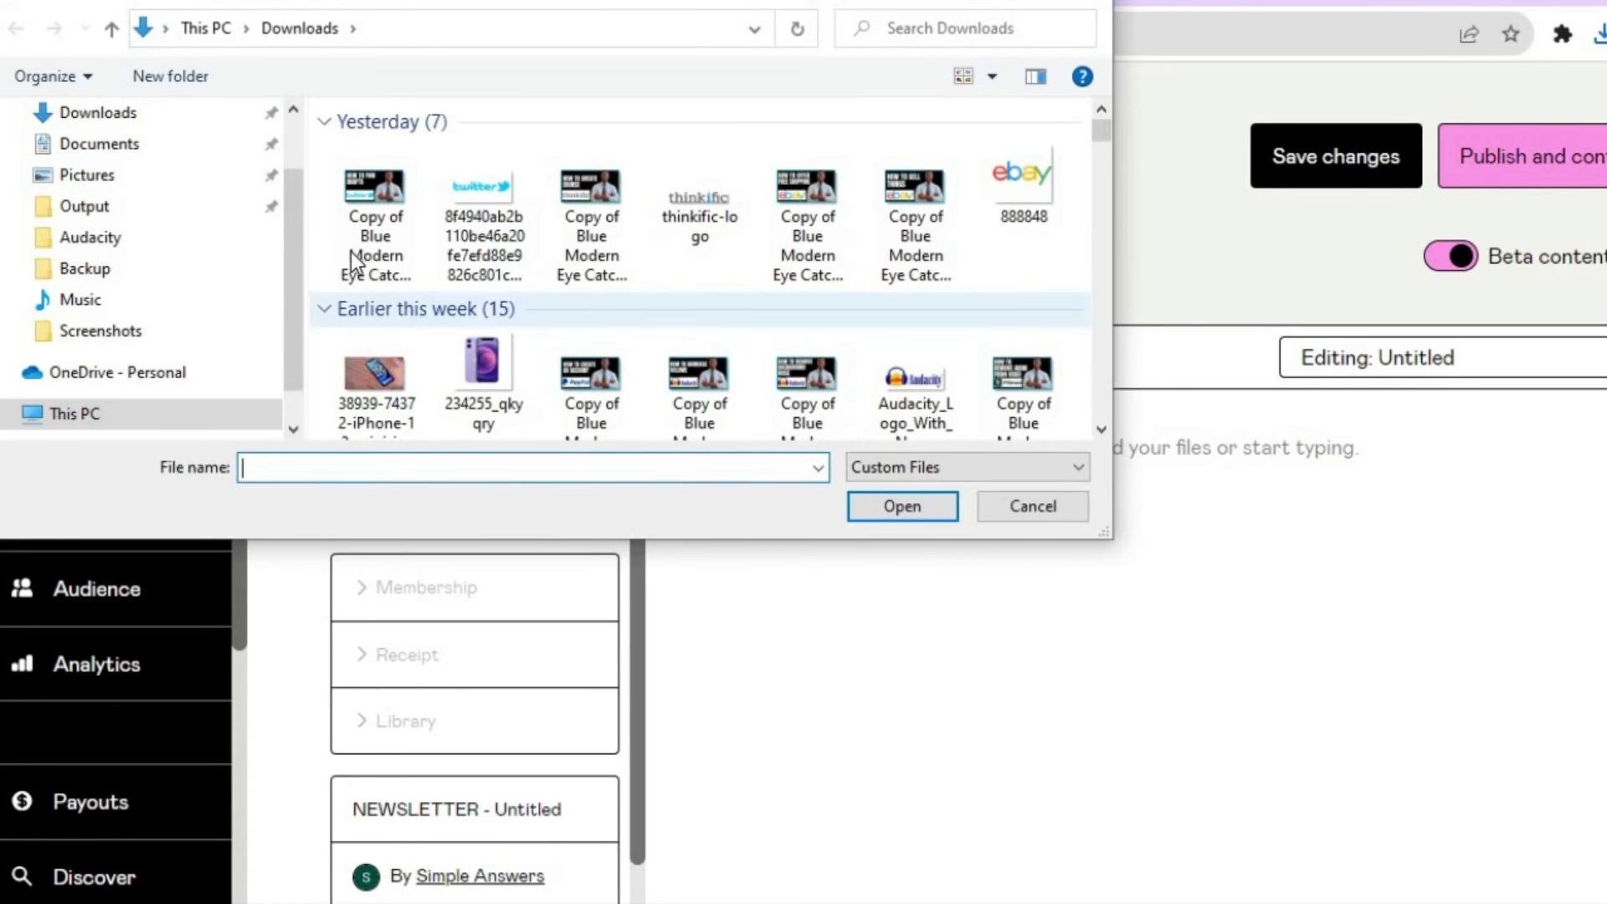
left_click(354, 182)
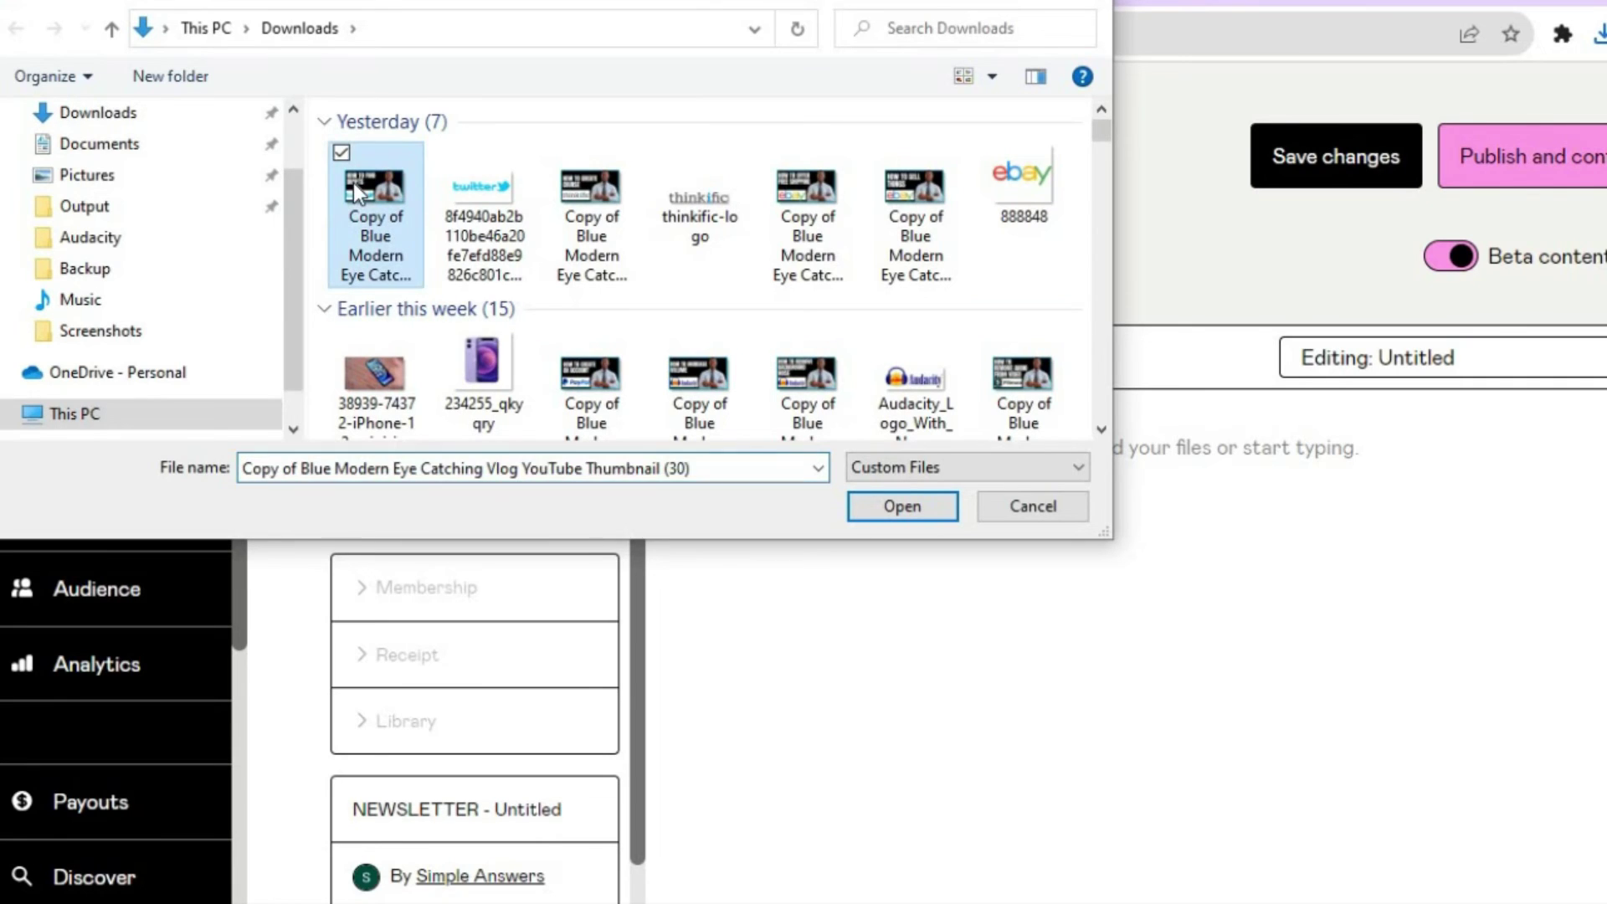
left_click(901, 512)
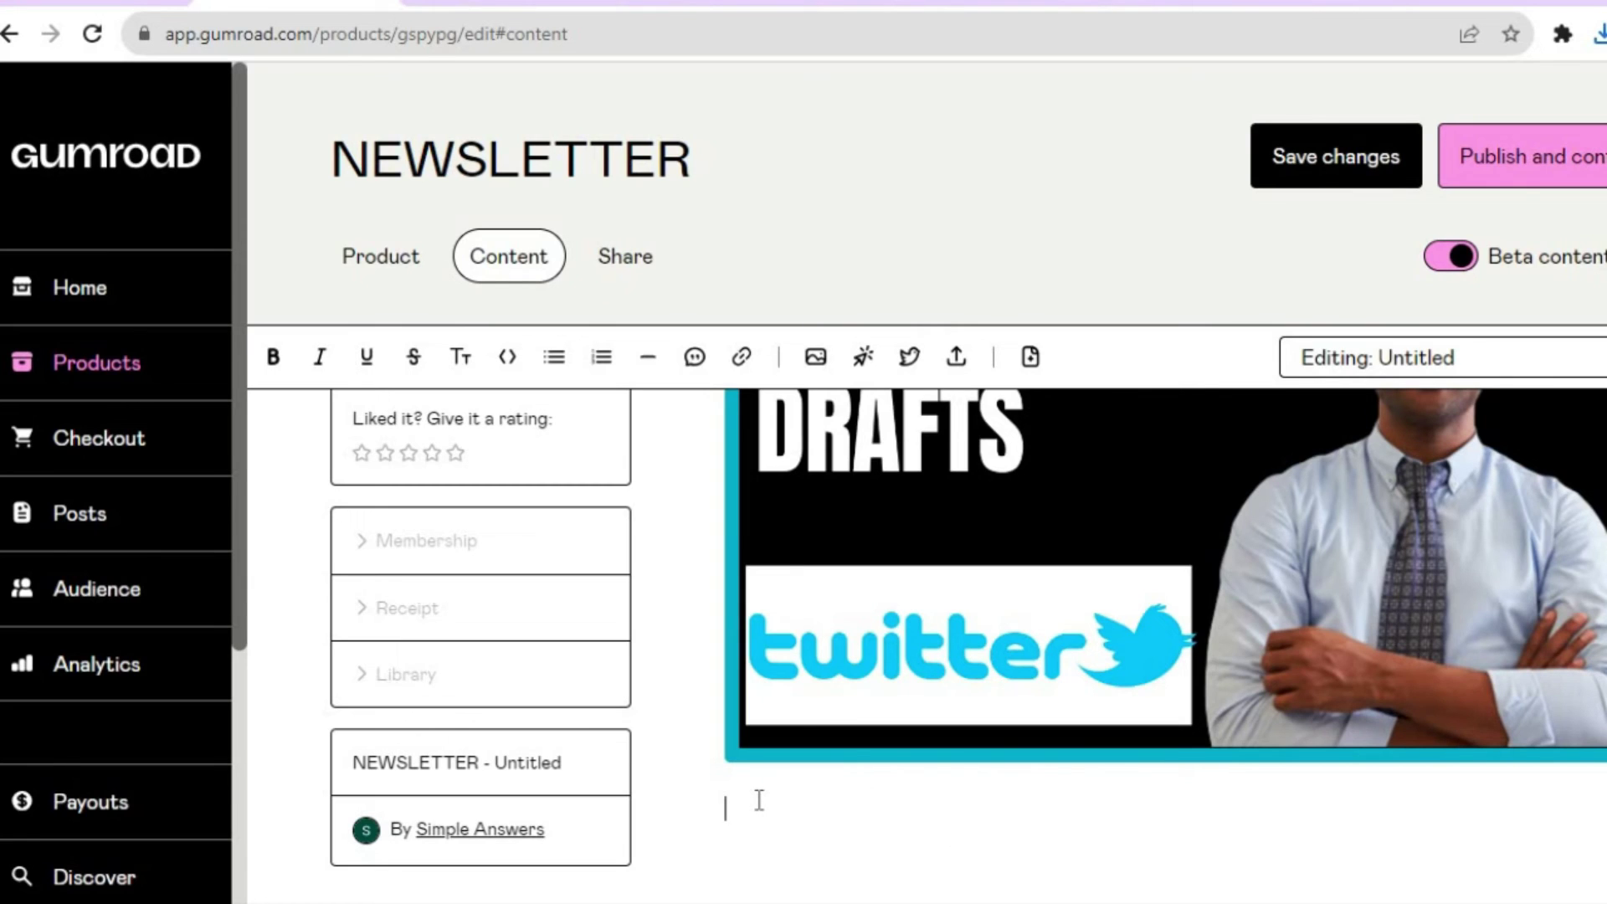
- Start a link in the Gumroad content and copy the Canva newsletter design's share link
left_click(742, 358)
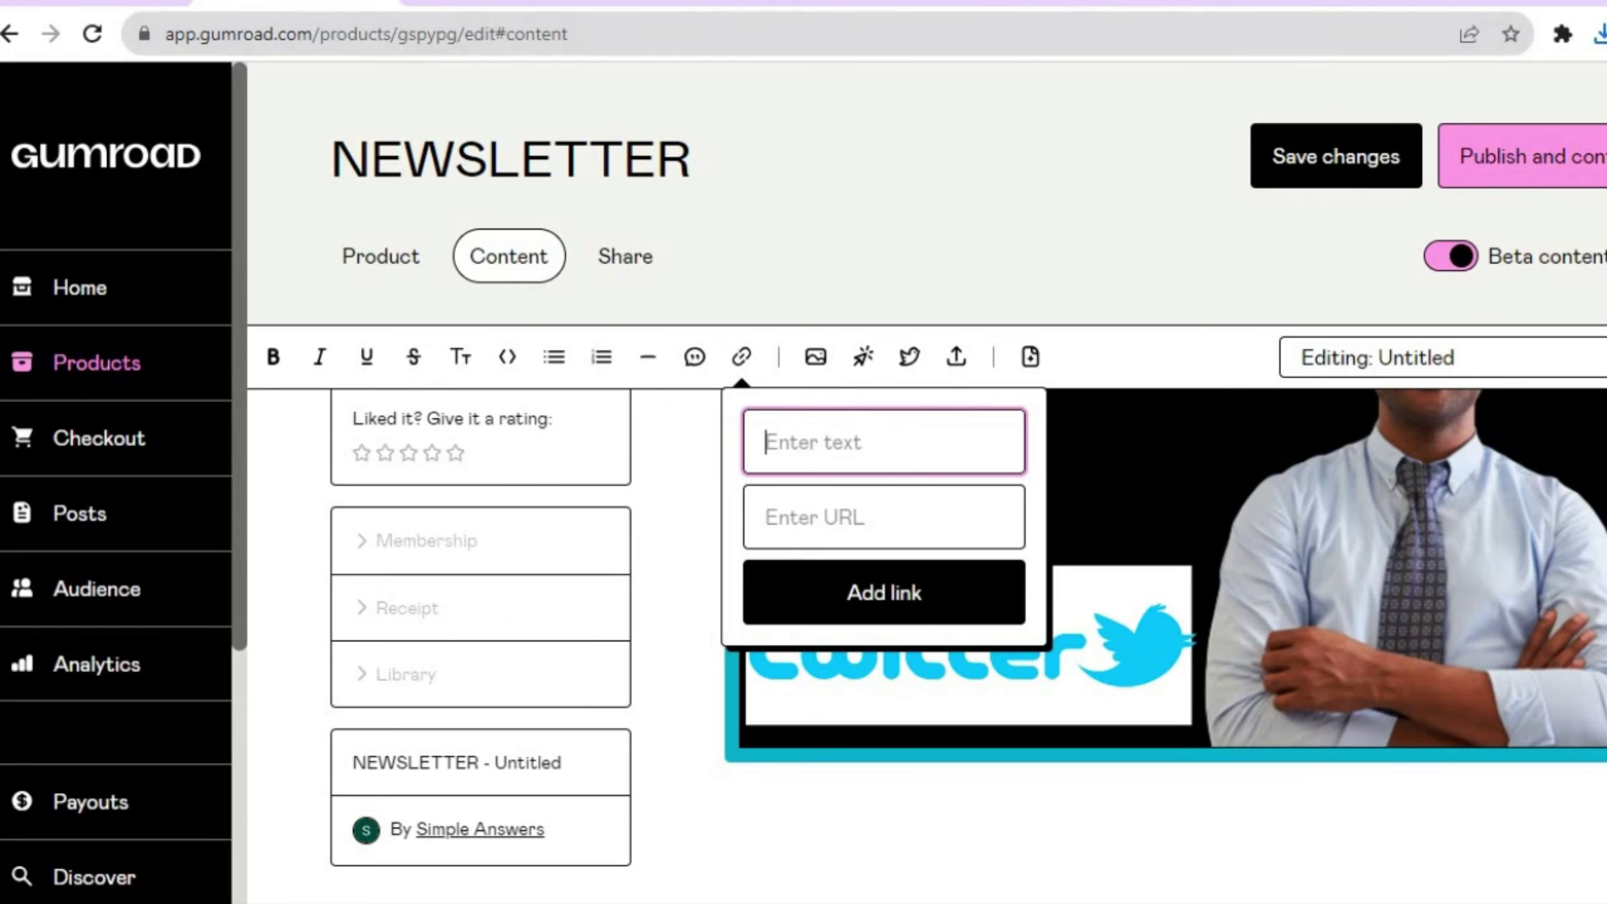
left_click(1109, 5)
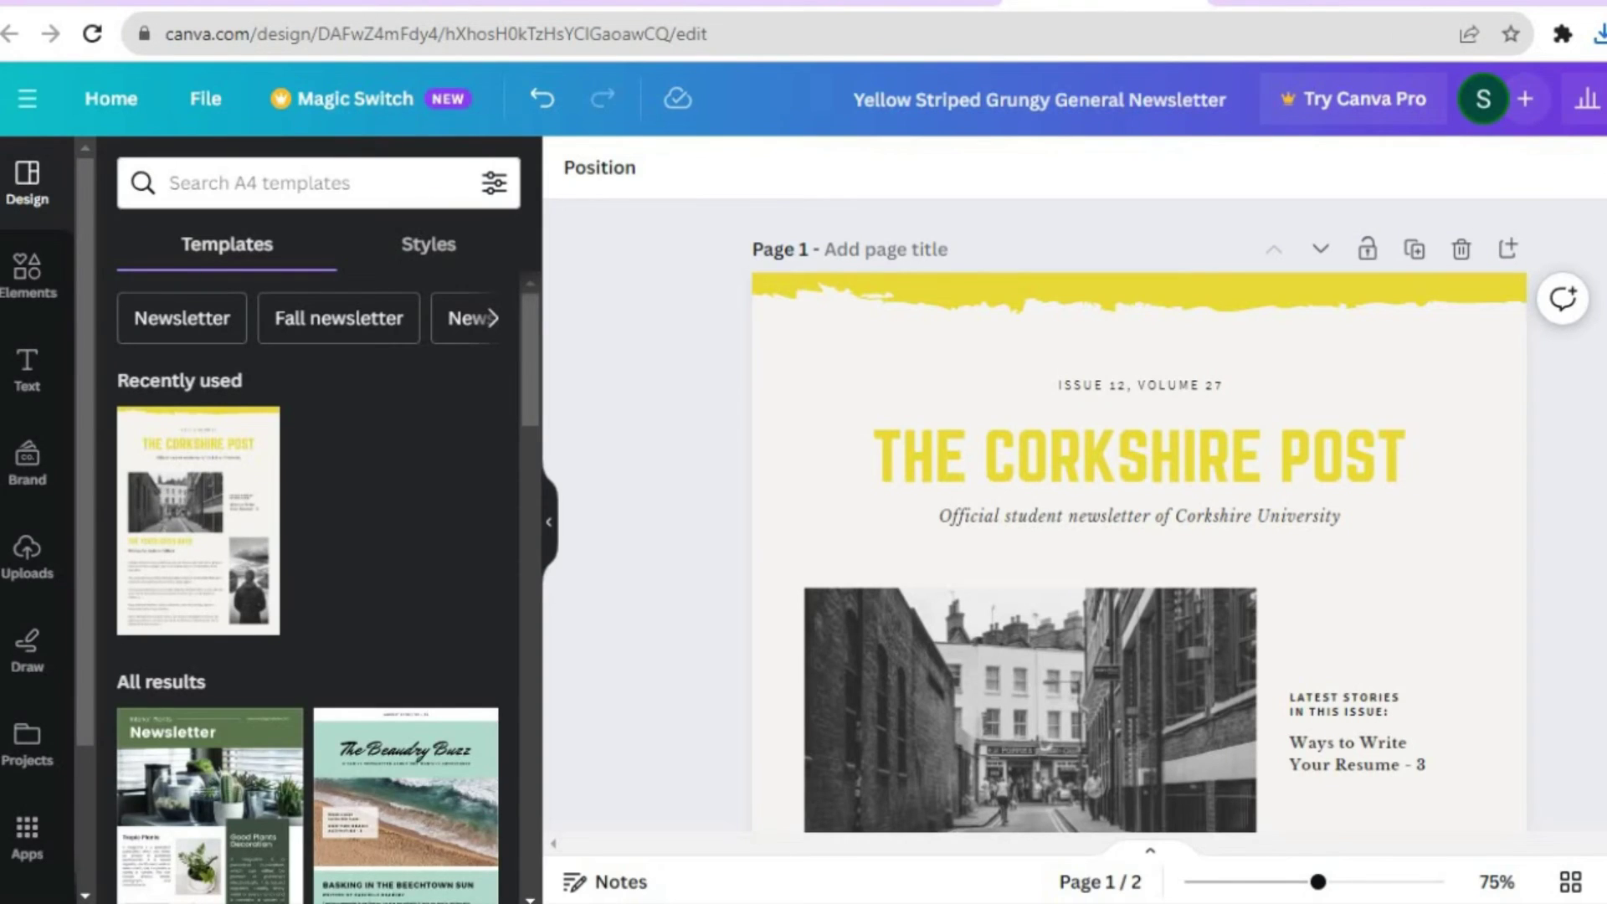
left_click(1603, 99)
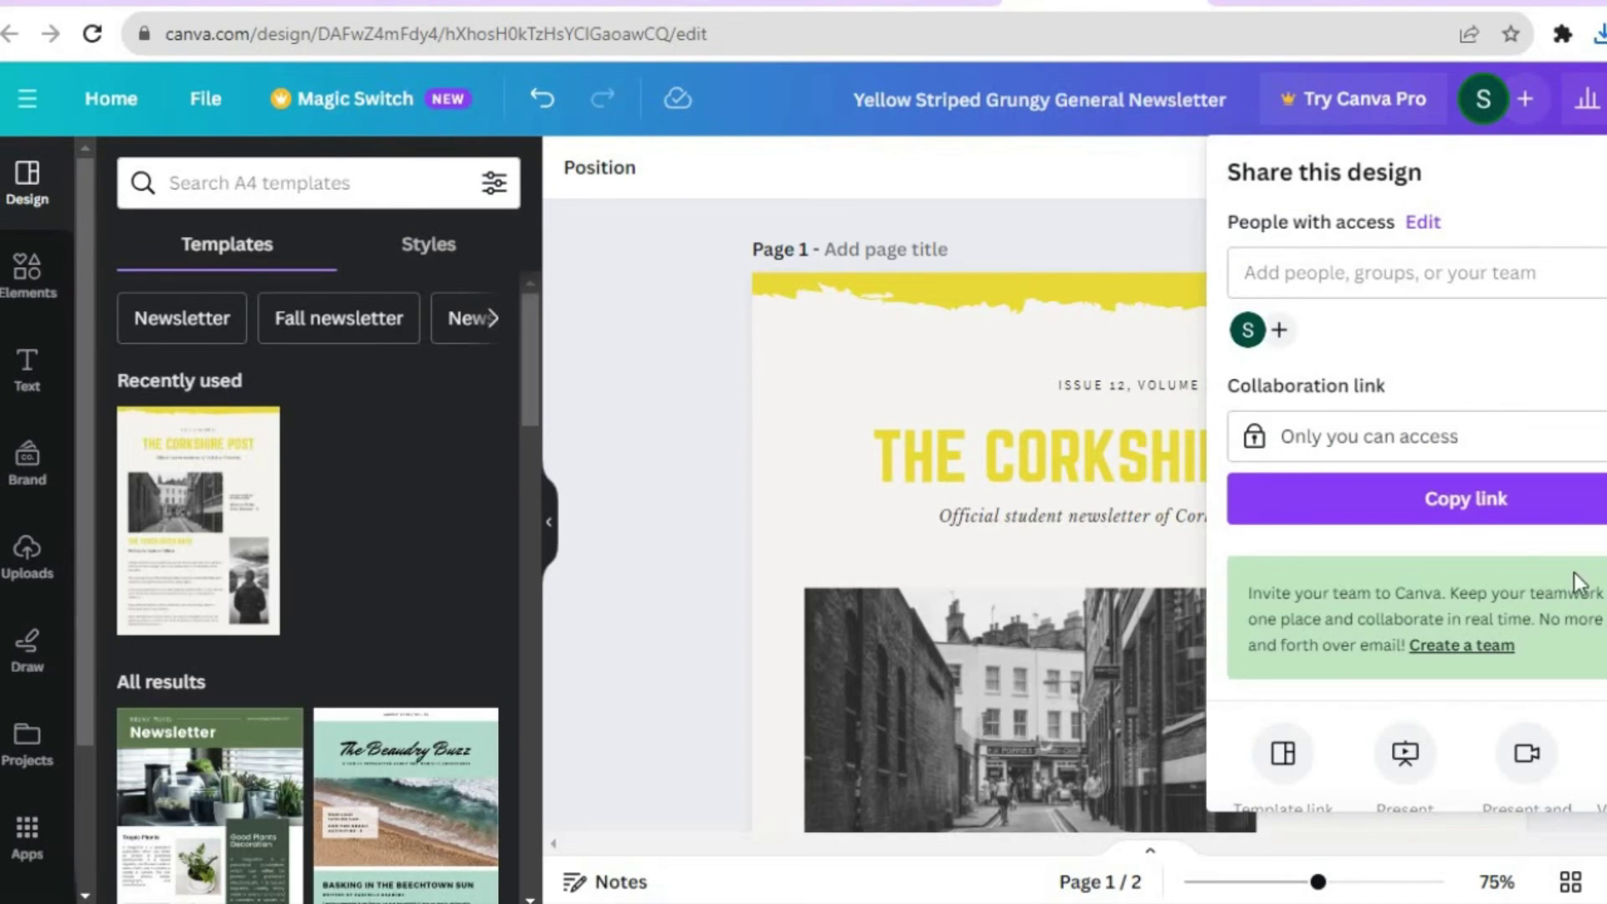
left_click(1498, 525)
- Paste the Canva URL and insert it as a 'CLICK HERE' link below the image
left_click(294, 7)
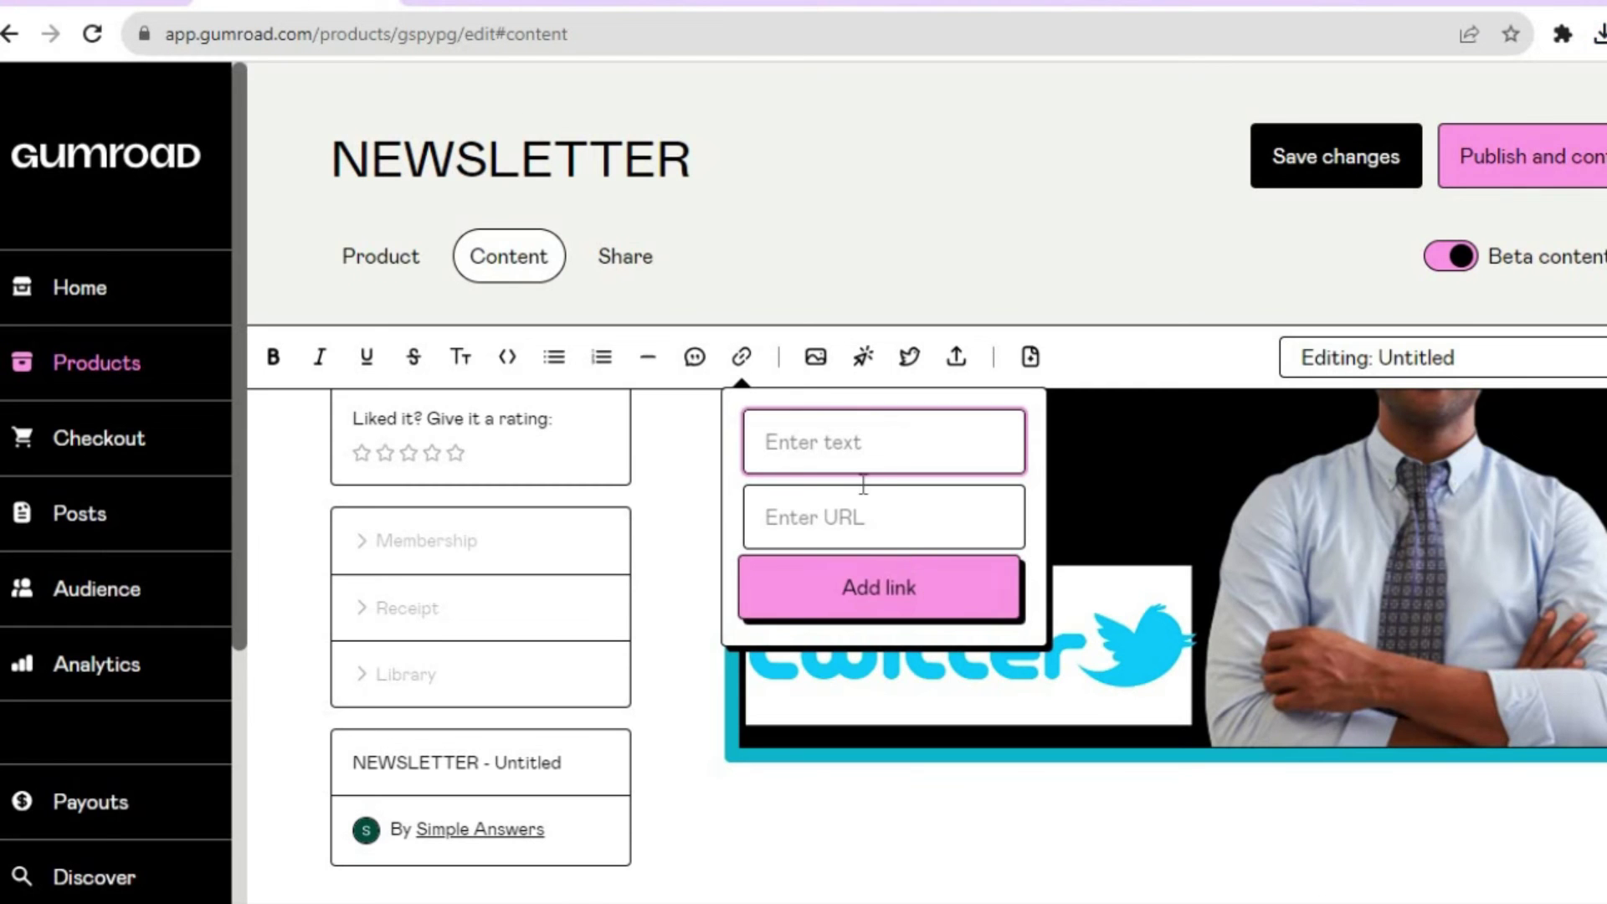
left_click(817, 519)
right_click(815, 521)
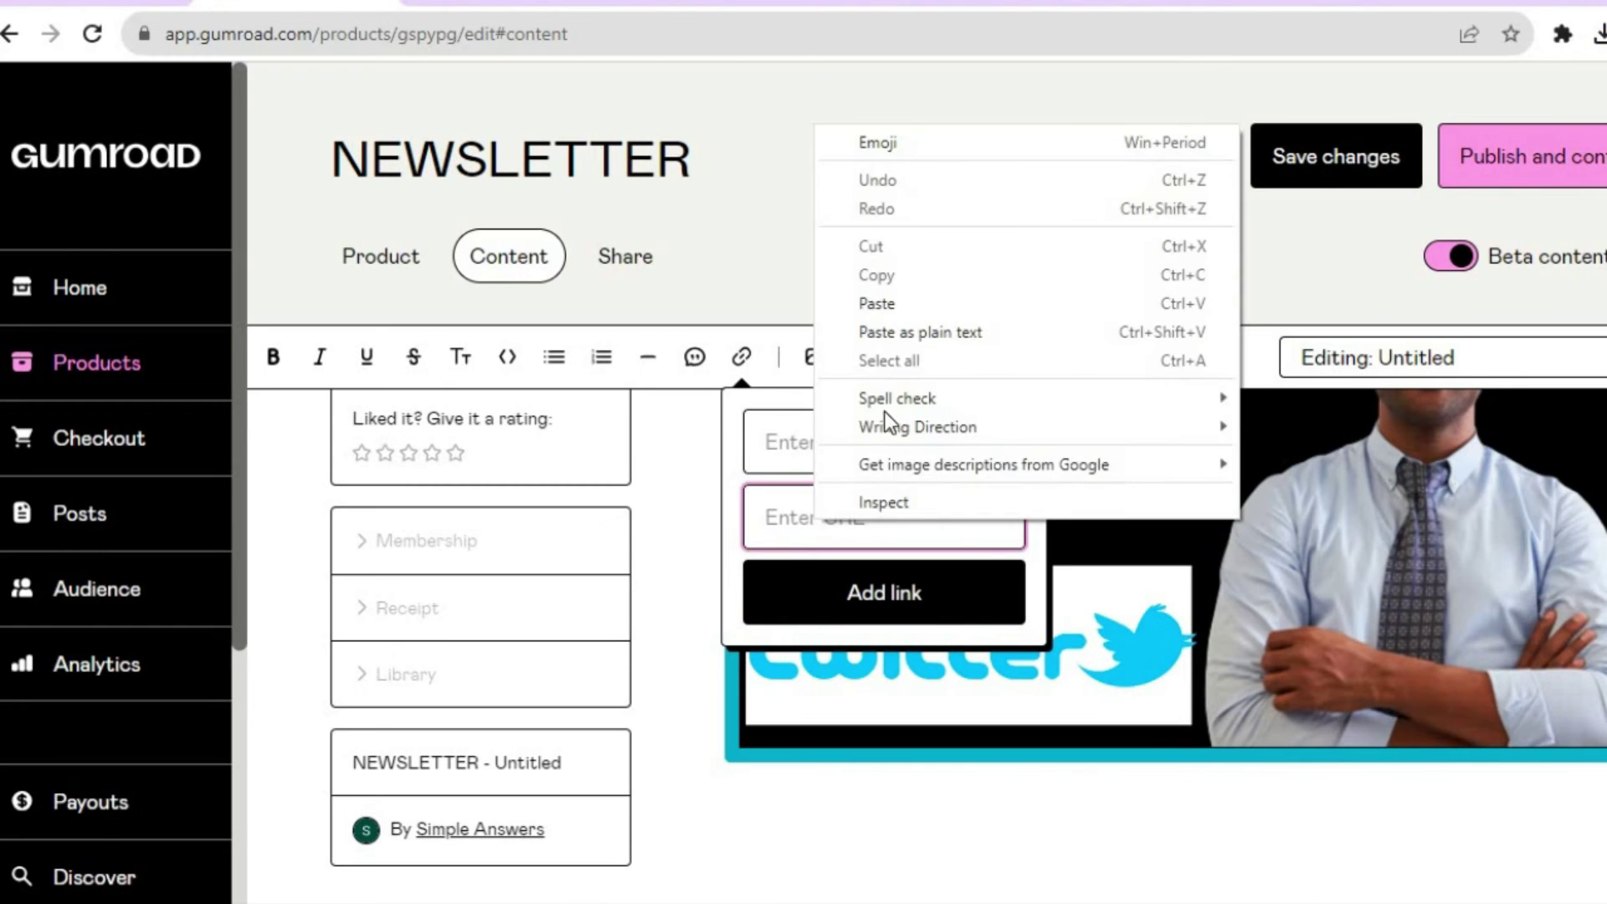
left_click(908, 294)
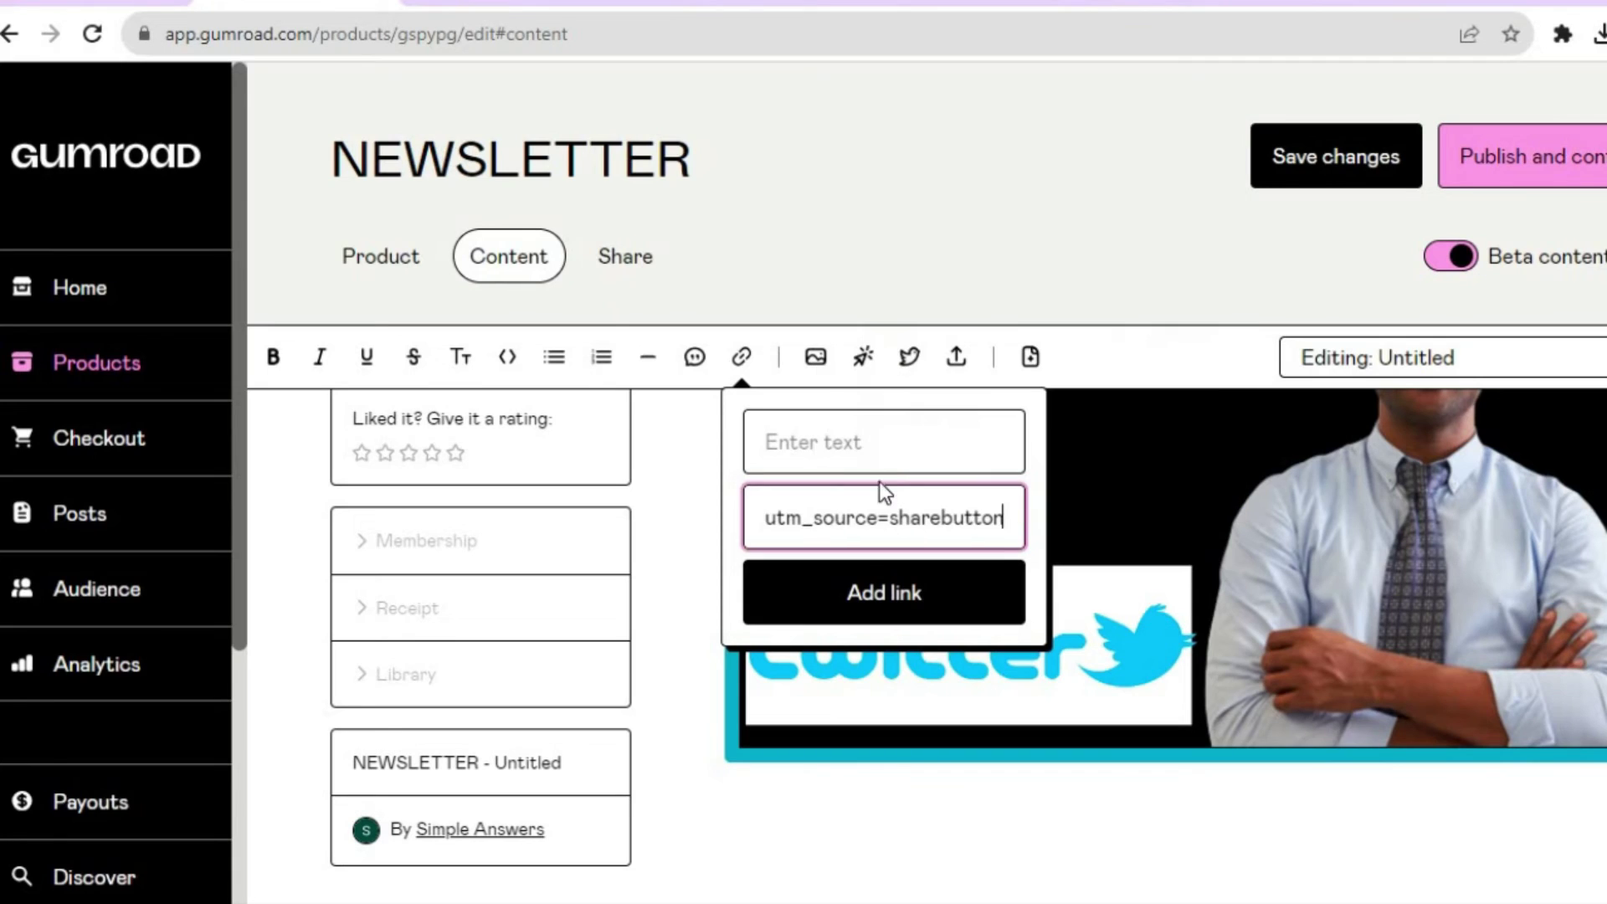
left_click(863, 442)
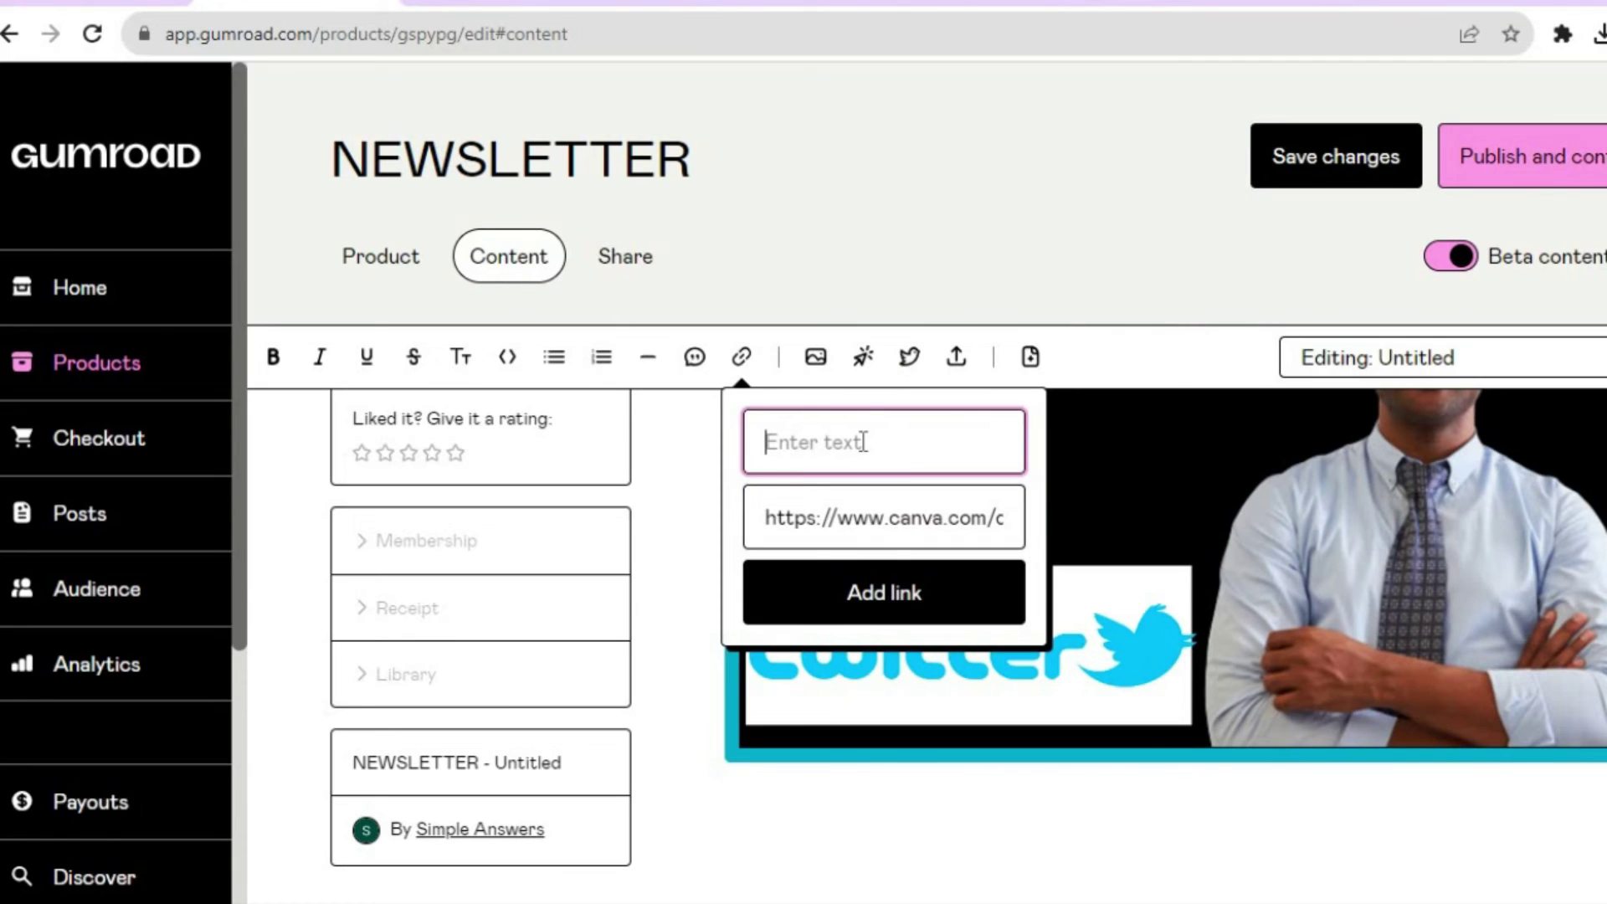
type("CLICK")
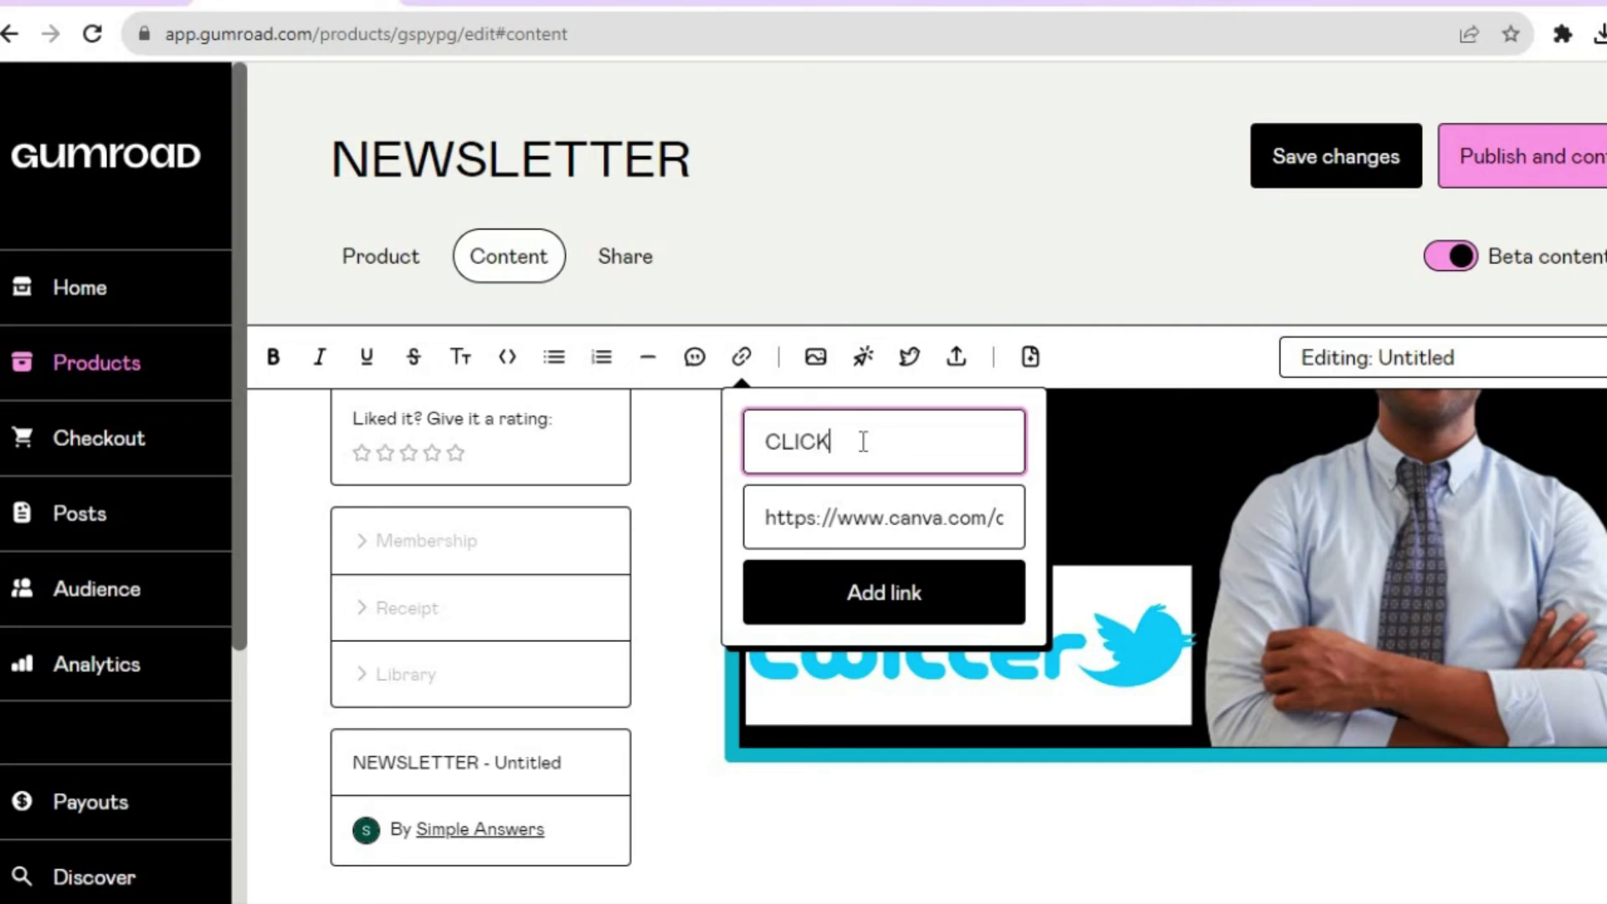
type(" HERE")
left_click(860, 621)
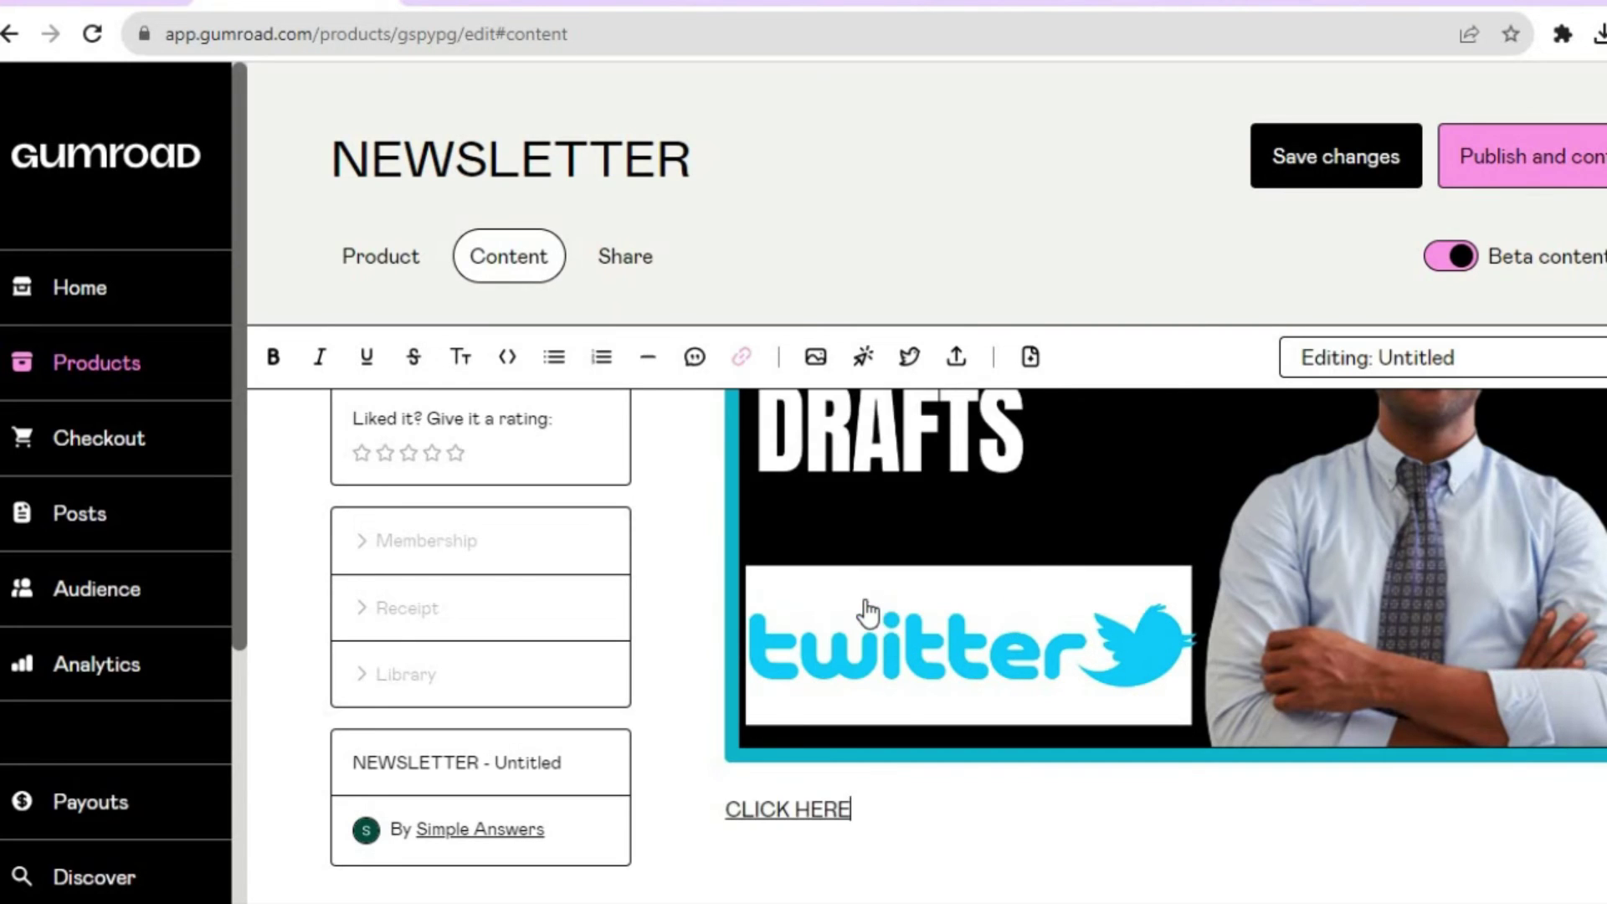
- Publish the NEWSLETTER membership, review its Share page options, and copy the product URL
left_click(805, 812)
left_click(1547, 178)
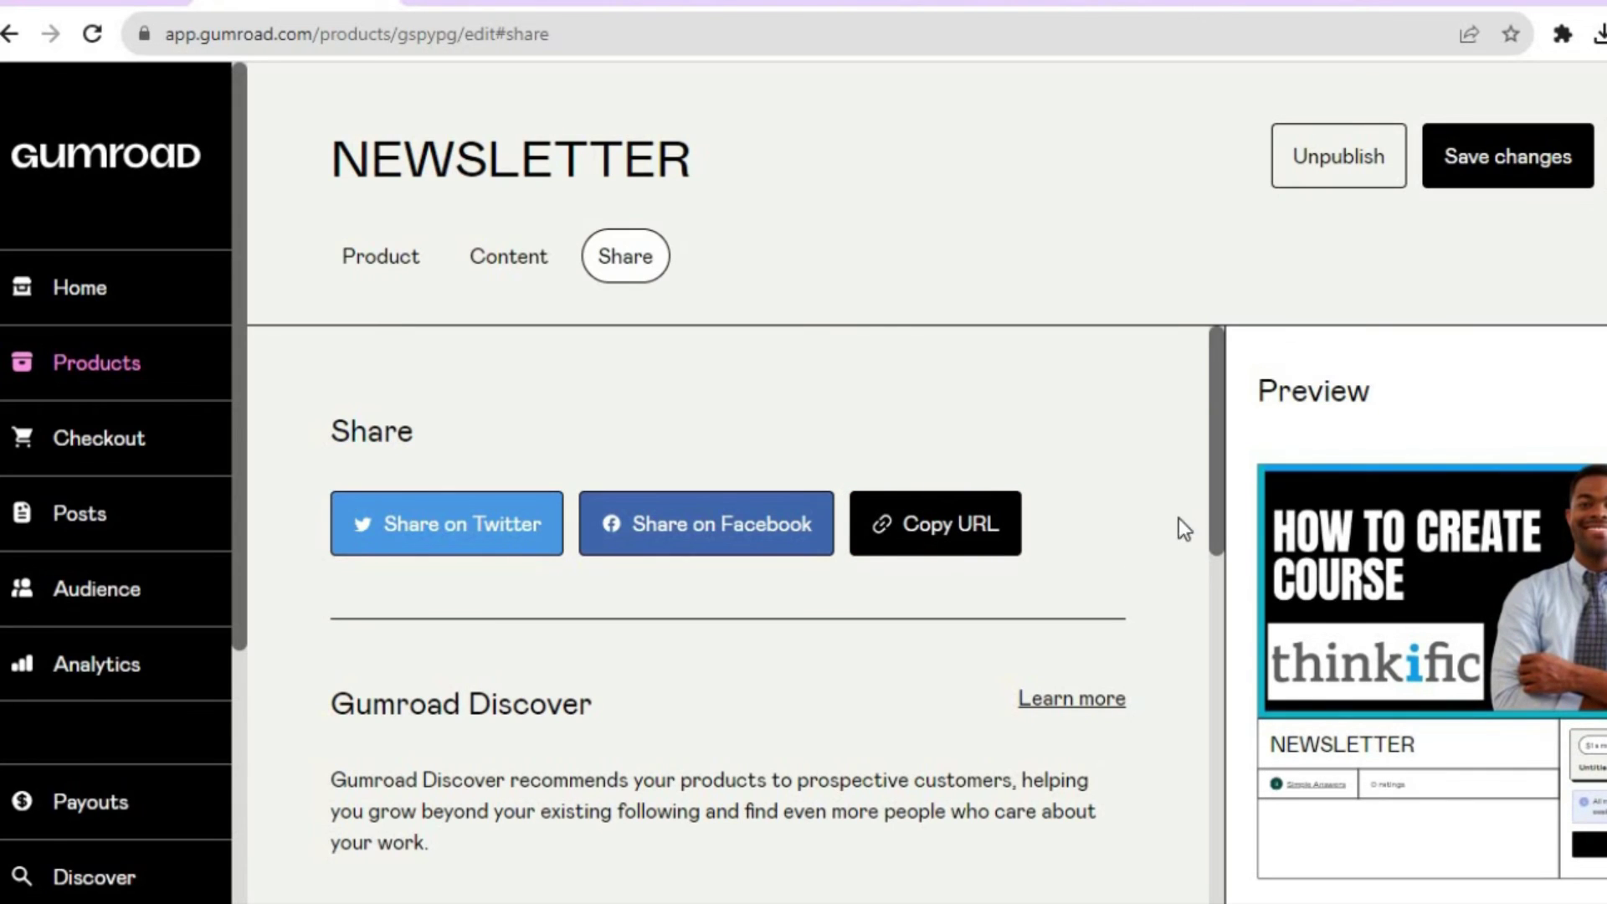
scroll(1213, 583, "down", 8)
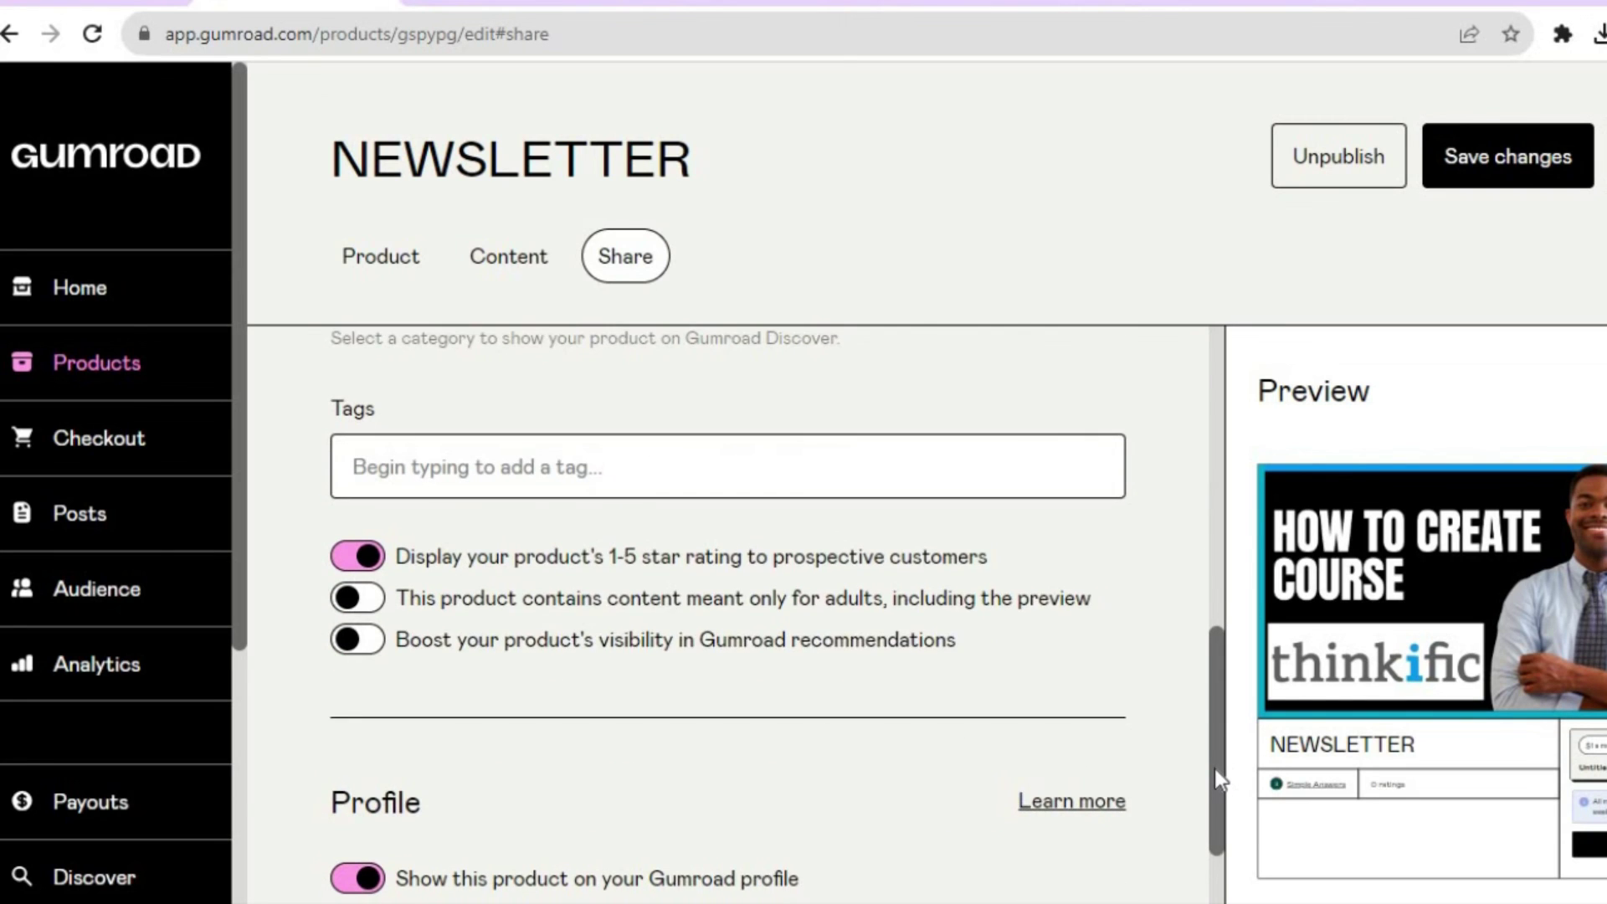
left_click_drag(1214, 770, 1220, 586)
scroll(1208, 766, "down", 5)
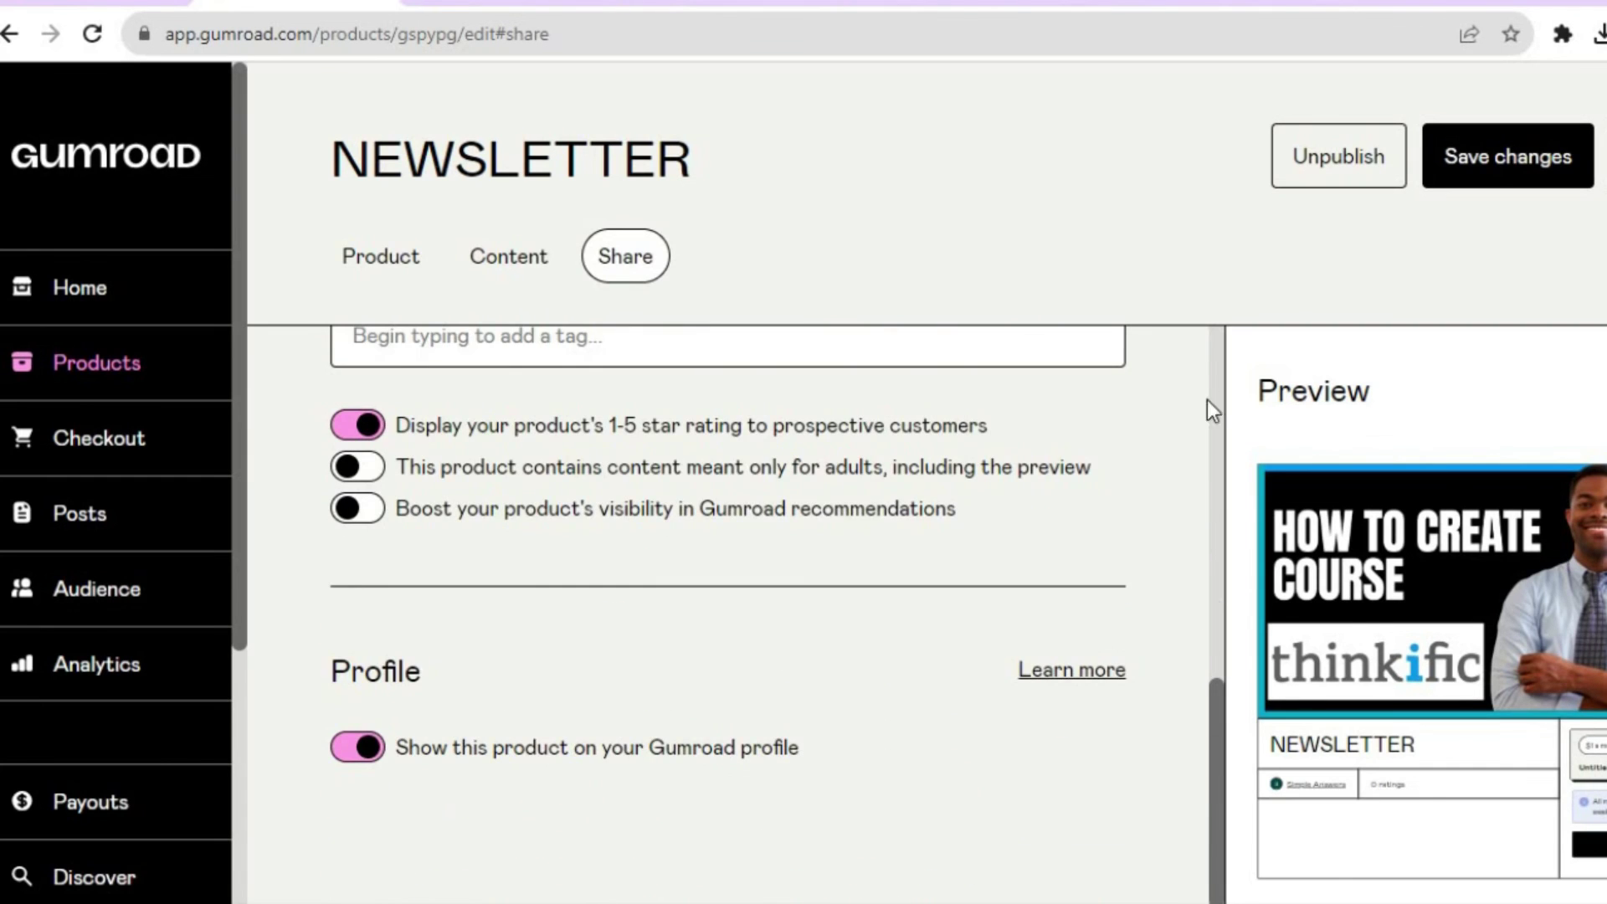
scroll(1204, 360, "up", 10)
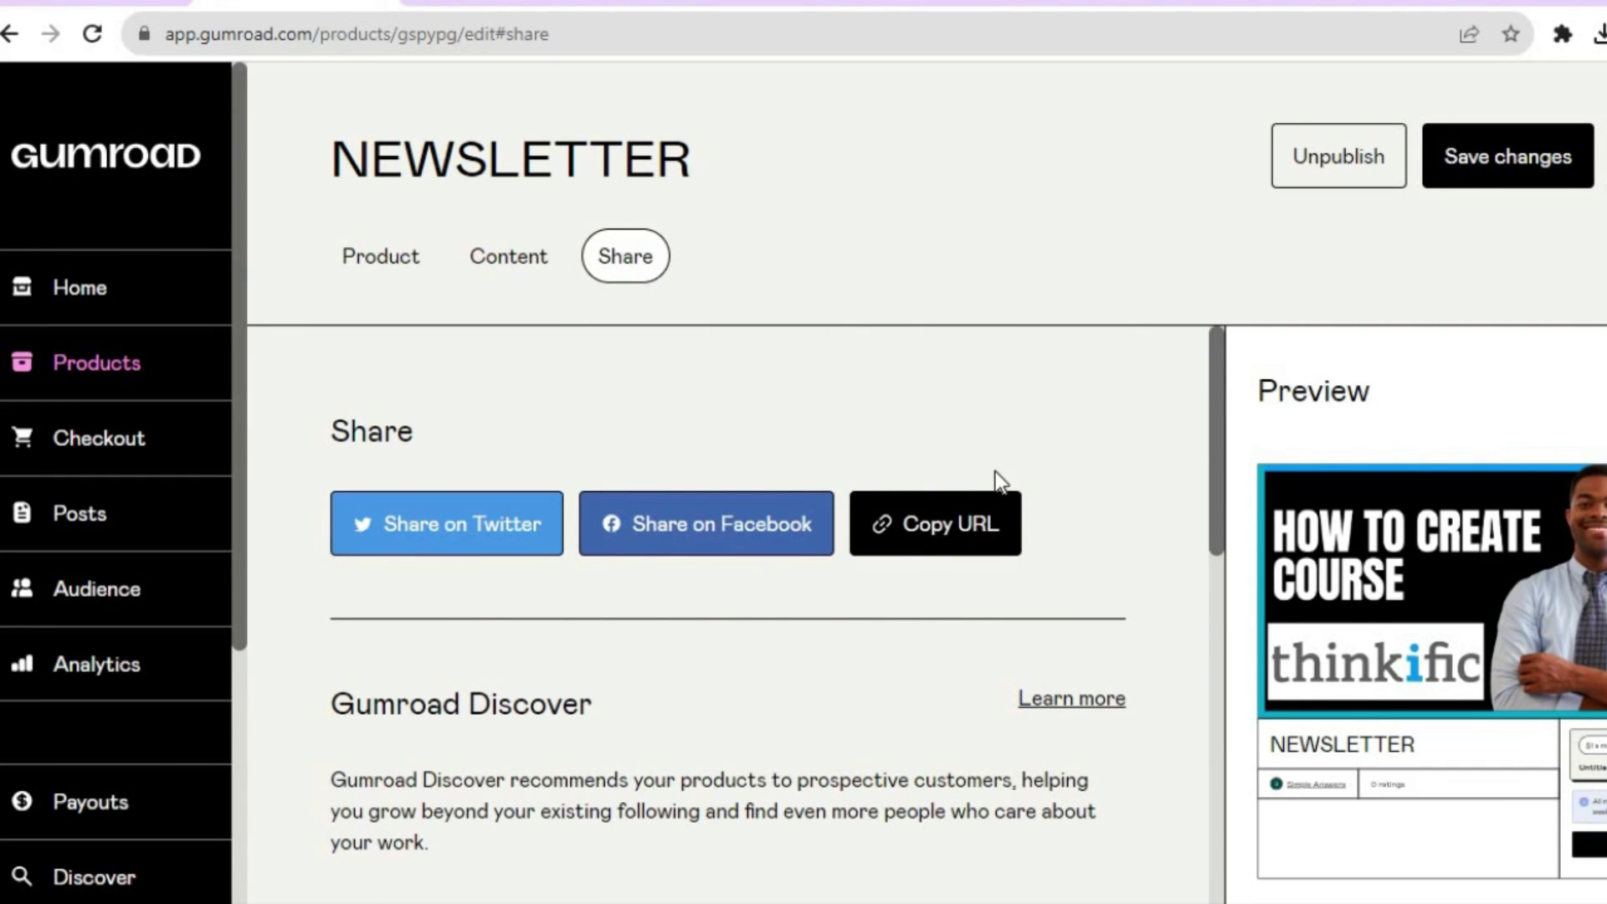
left_click(929, 537)
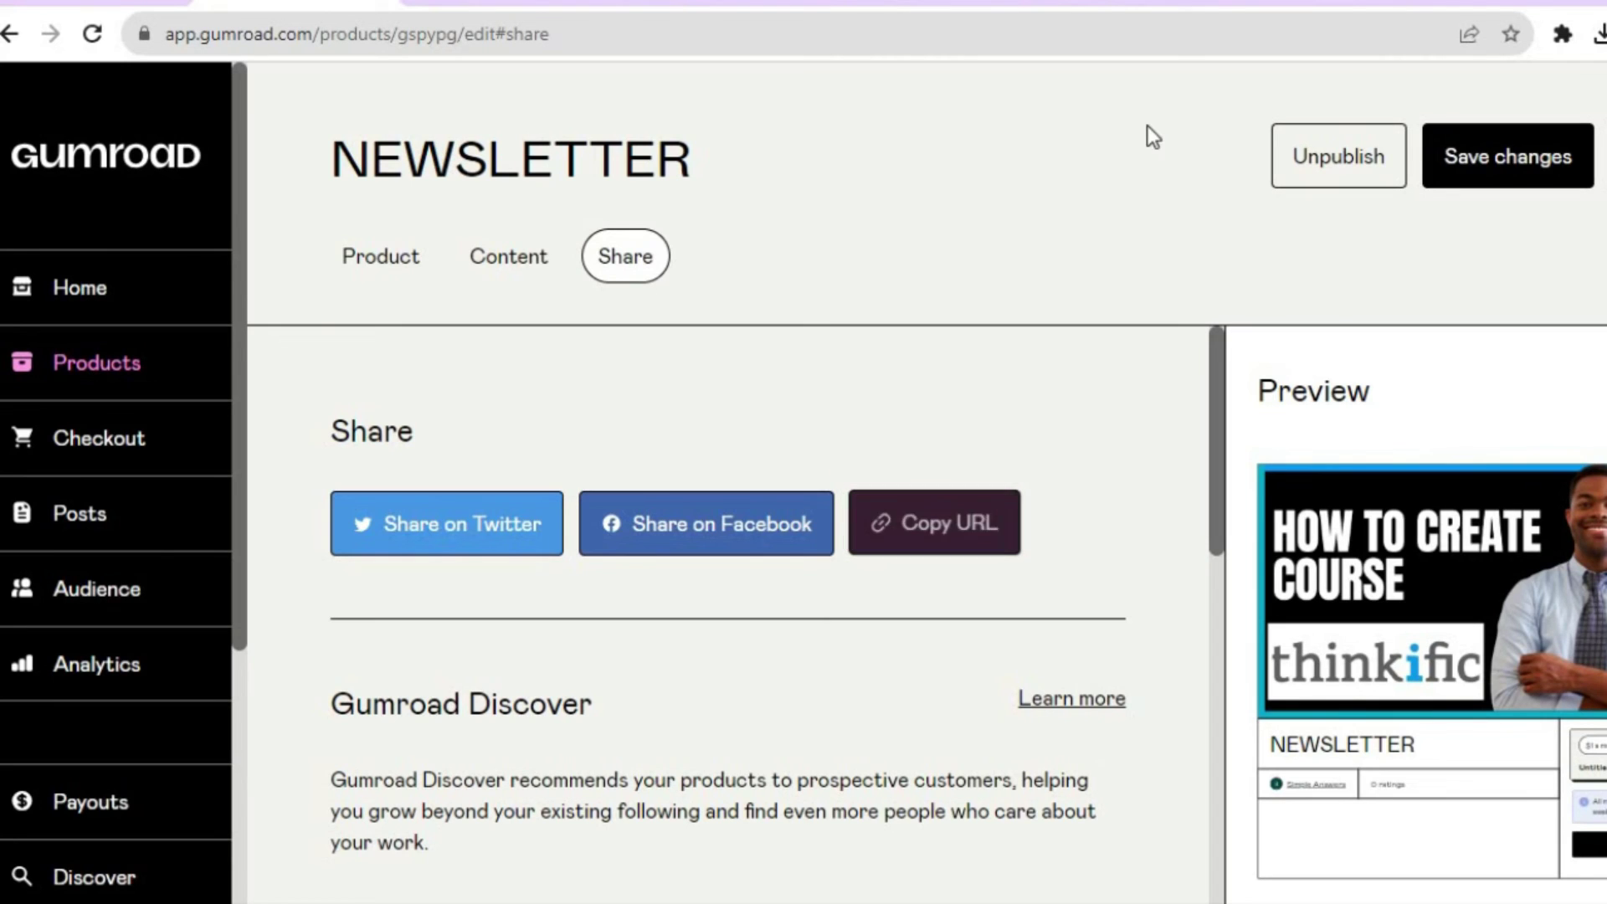
- Load the copied NEWSLETTER link in a new tab and subscribe, reaching a US$0 checkout
key("ctrl+t")
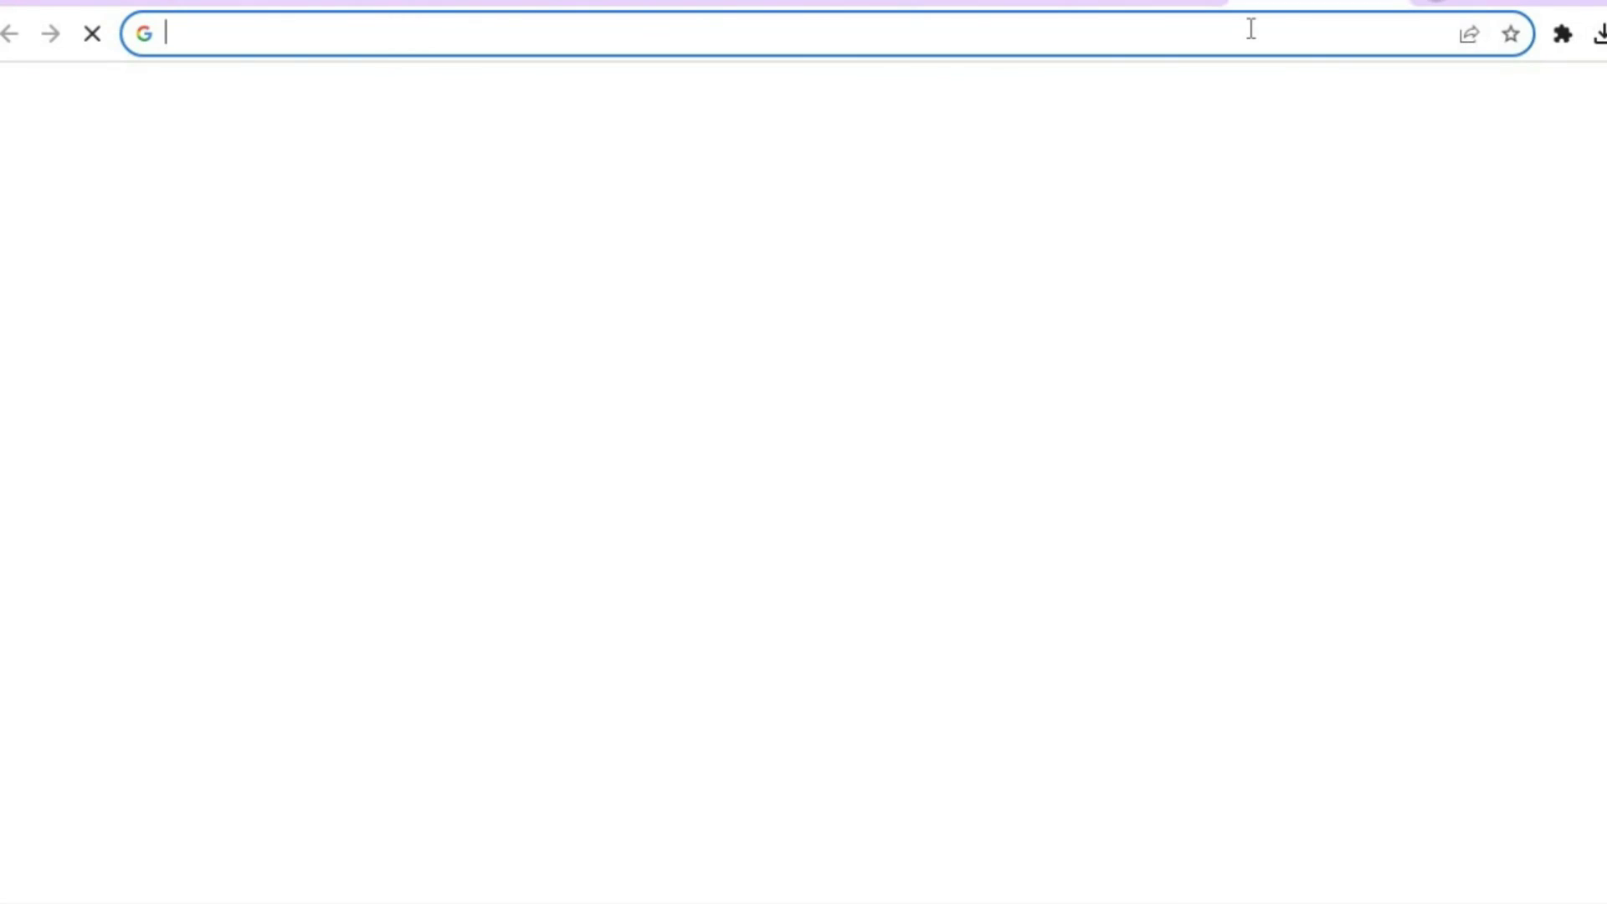
right_click(1249, 29)
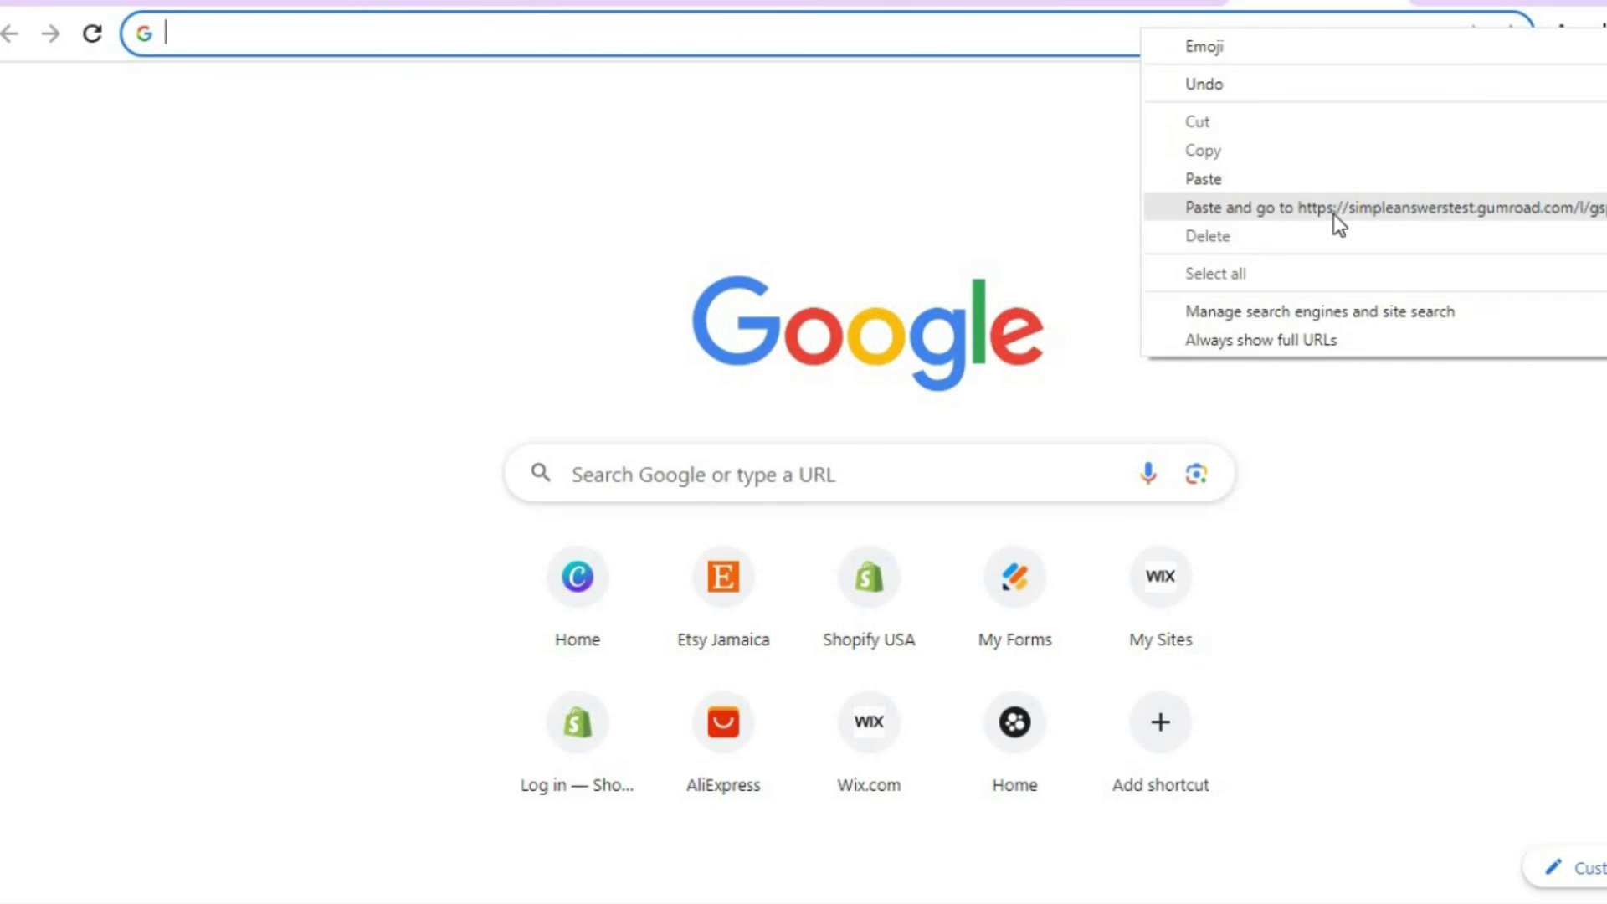
left_click(1335, 216)
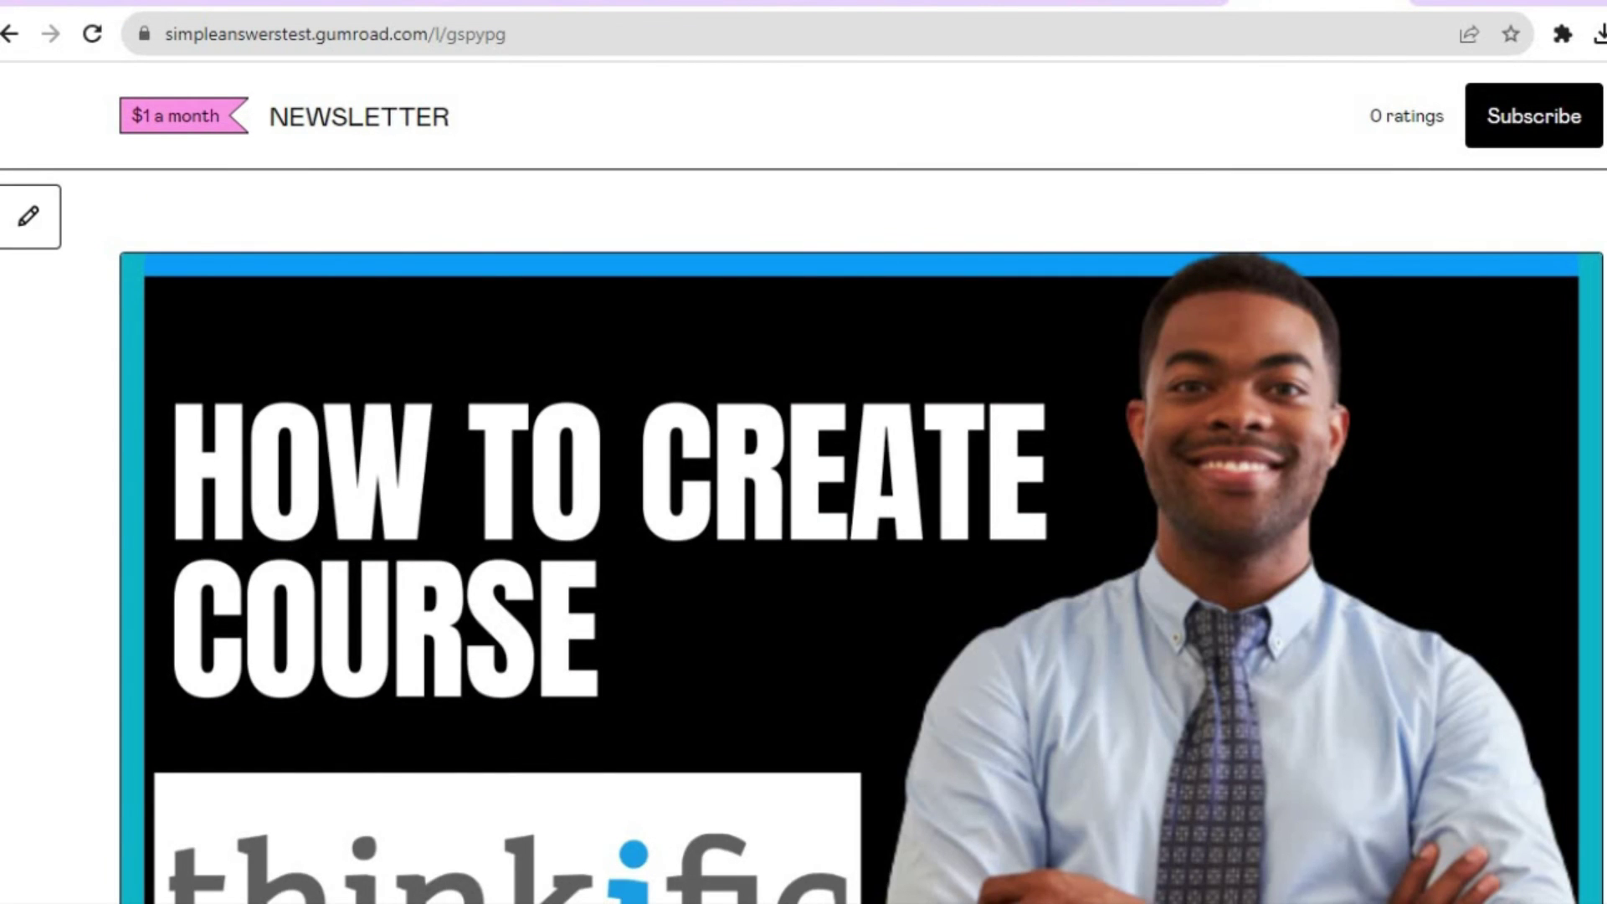
scroll(804, 482, "down", 6)
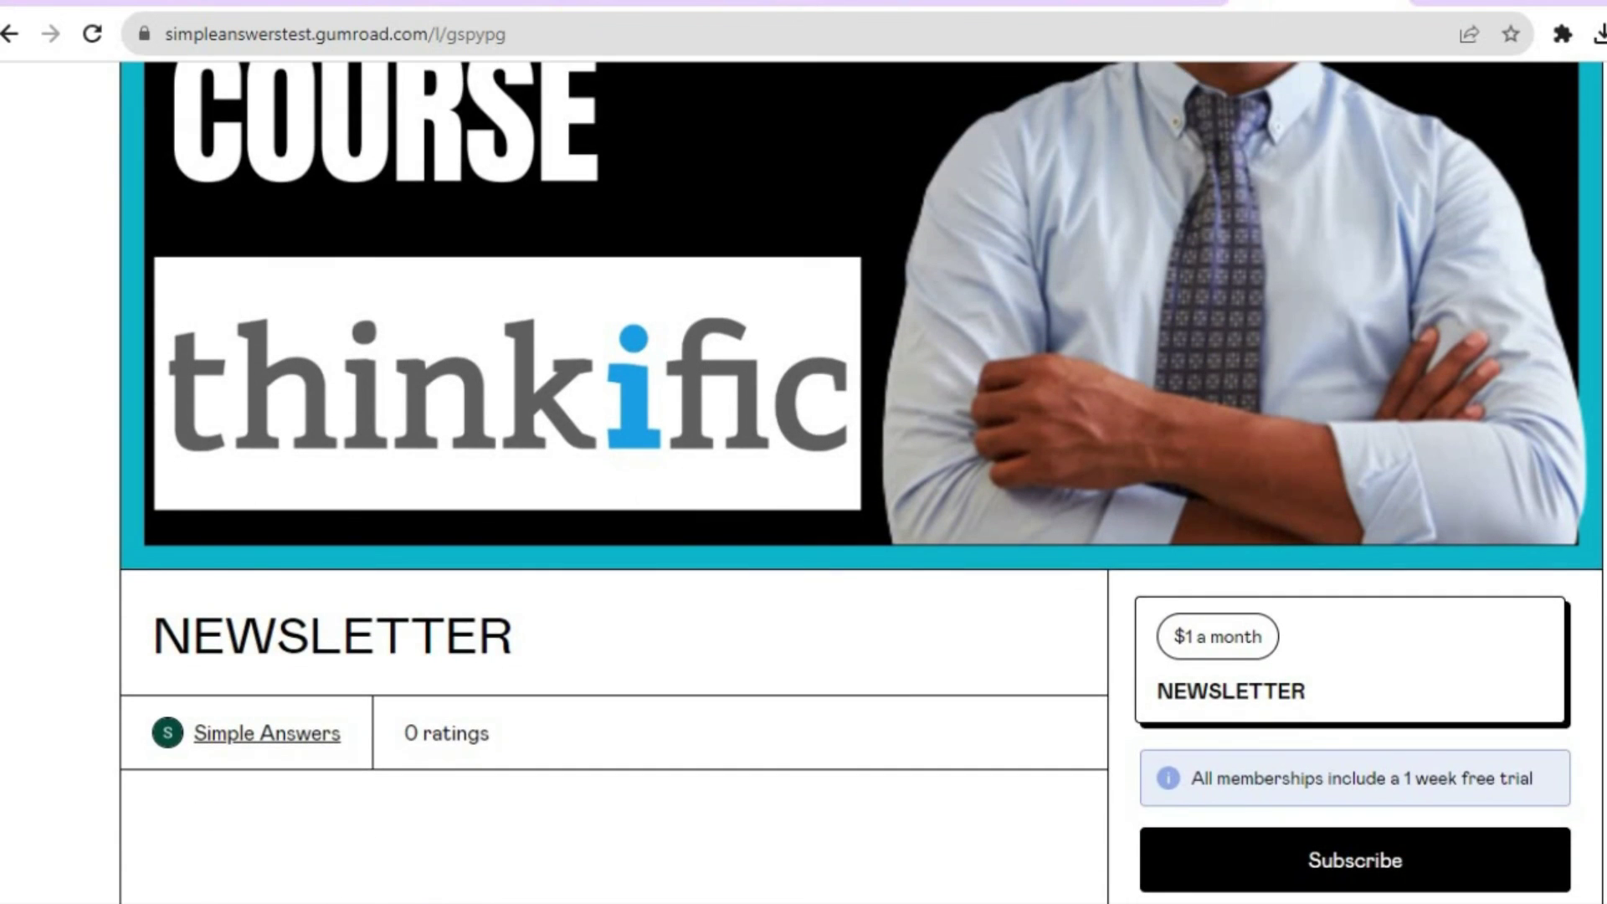
scroll(1326, 556, "down", 2)
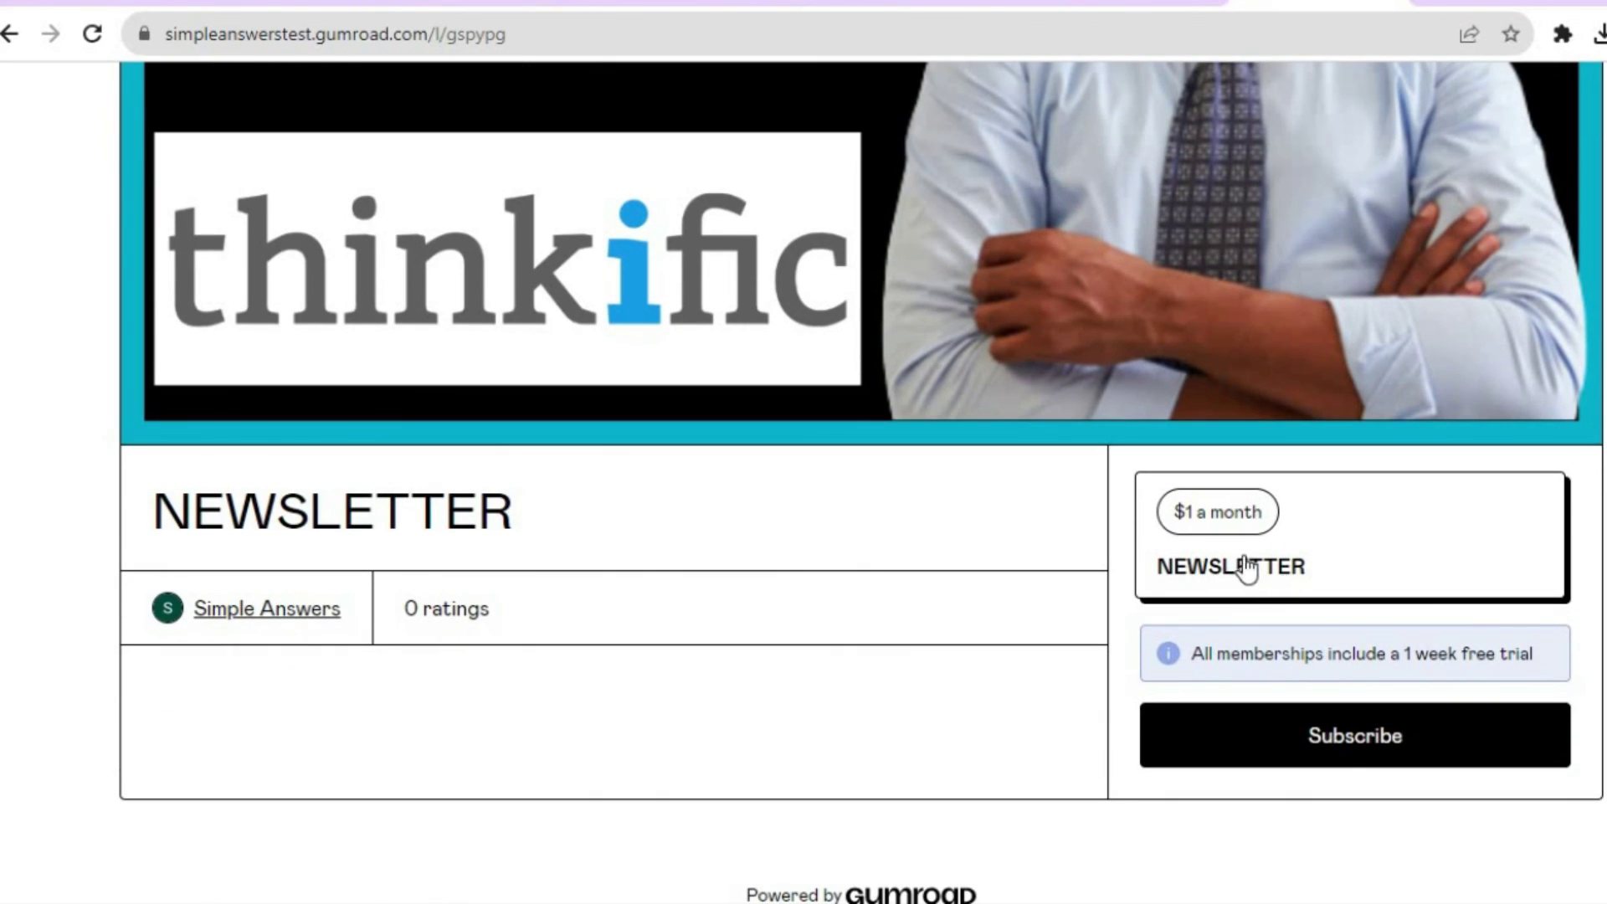
left_click(1280, 733)
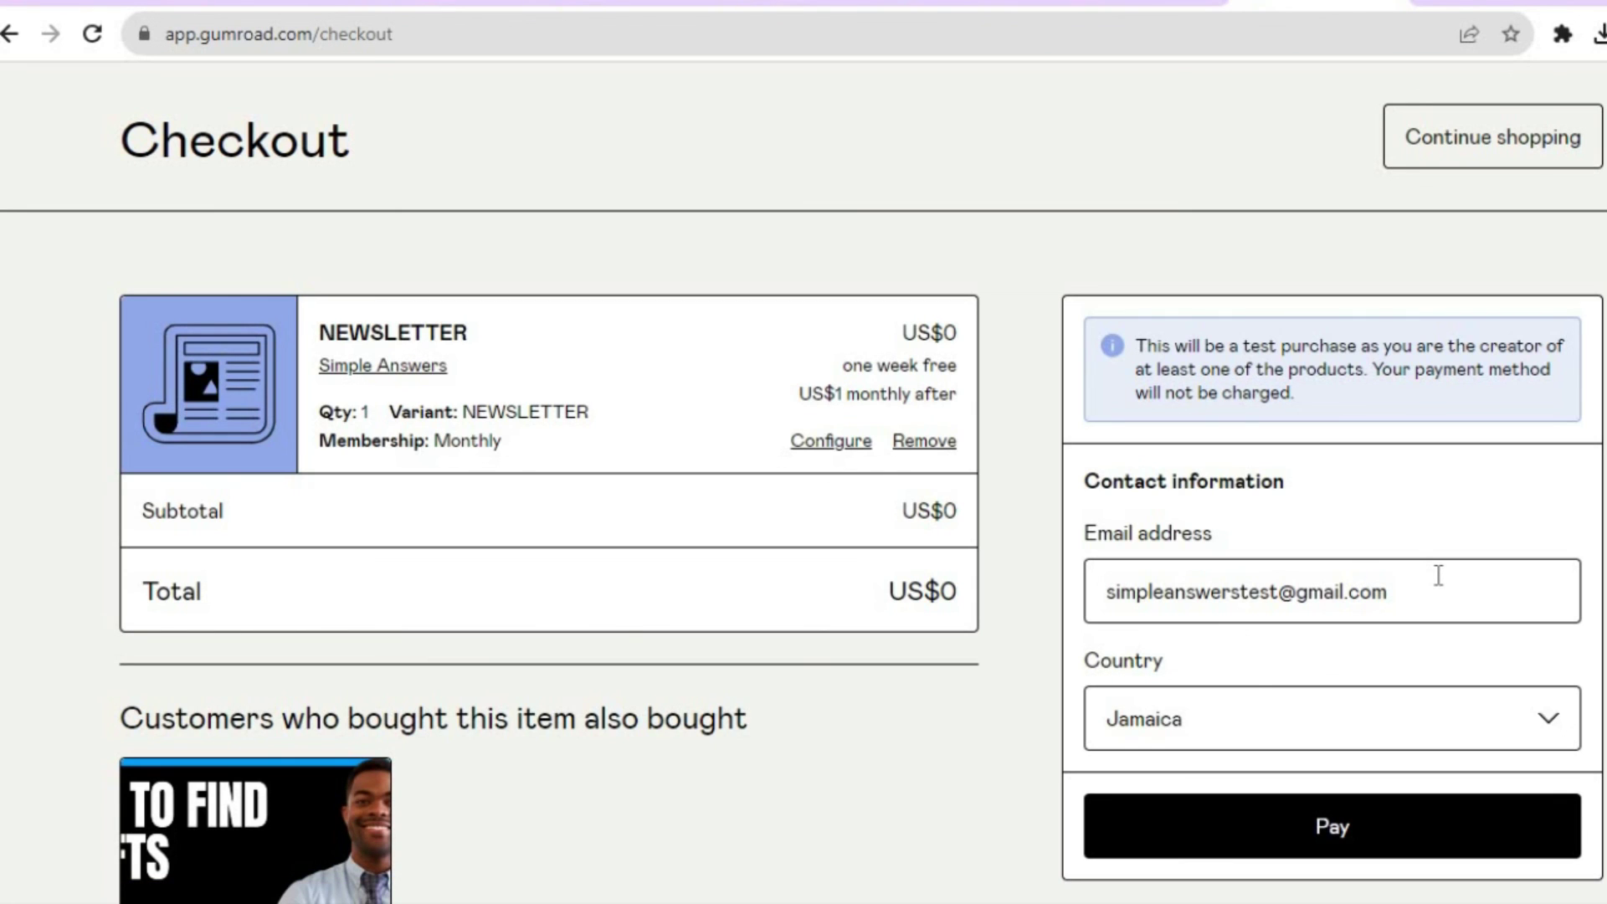
scroll(803, 503, "down", 2)
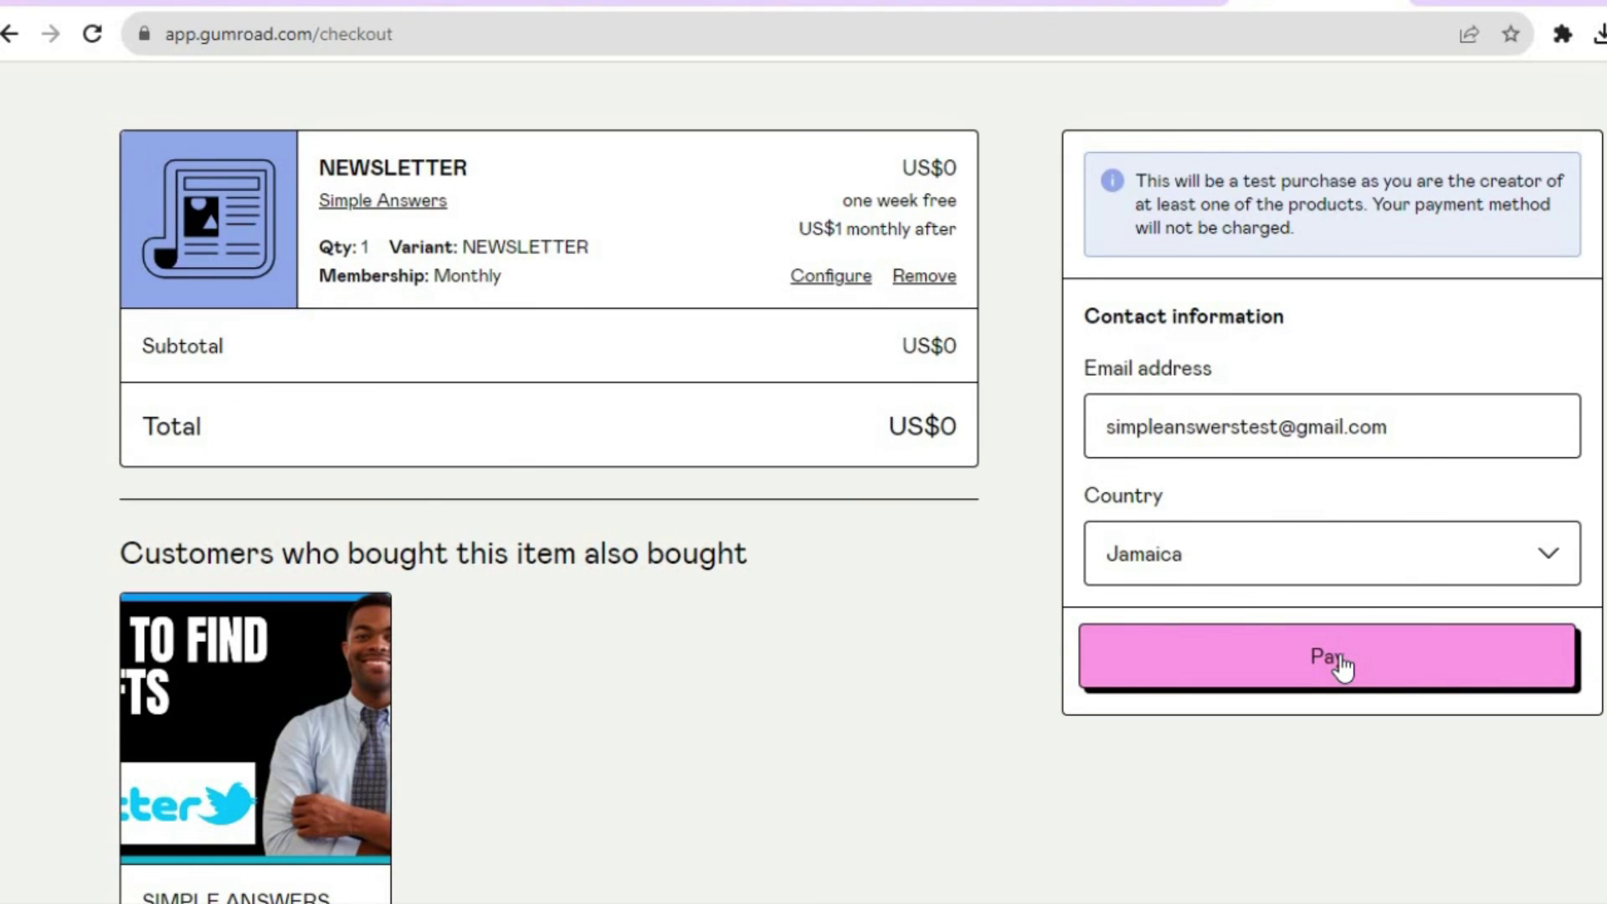
- From the Share page, go to Payouts ($0 balance and earnings), then open payment Settings
left_click(212, 8)
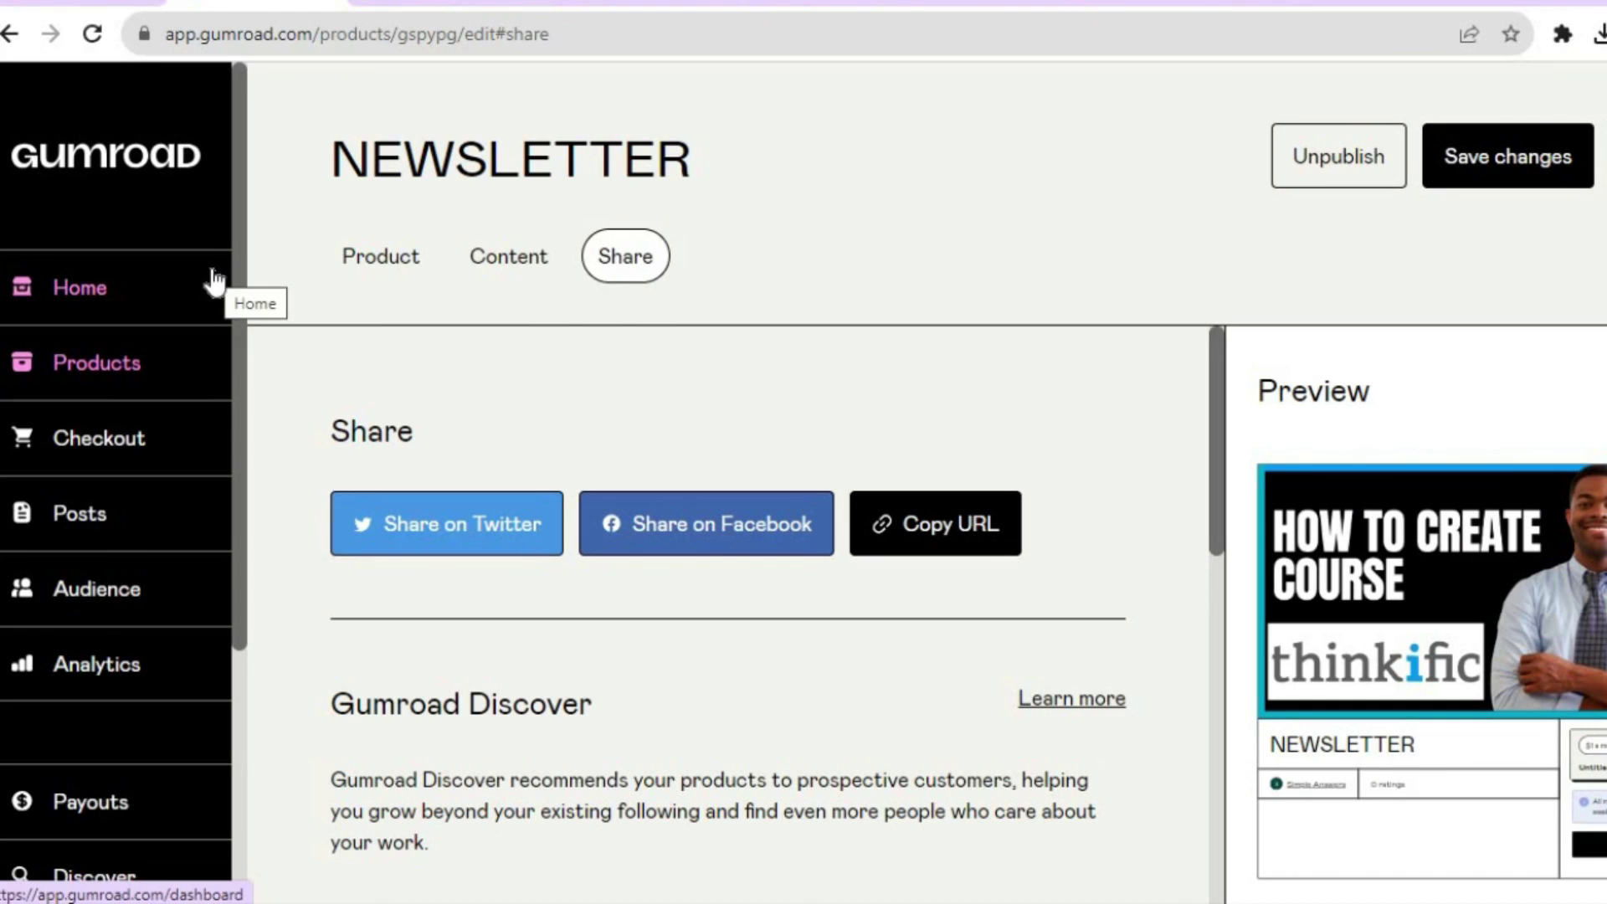
scroll(236, 354, "down", 1)
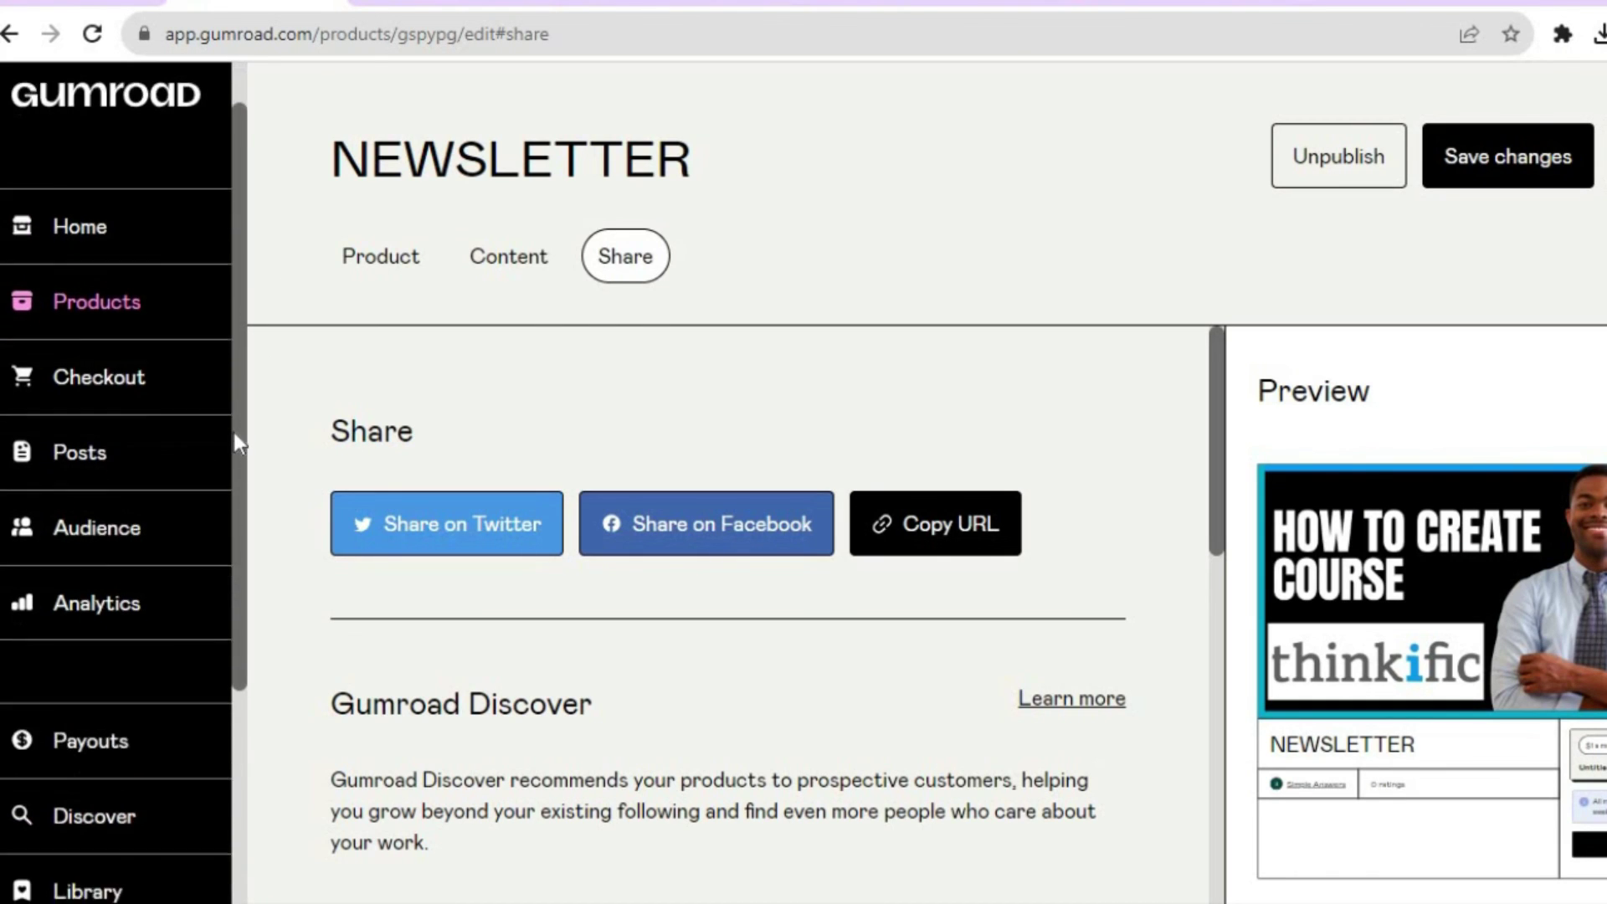
scroll(235, 443, "down", 1)
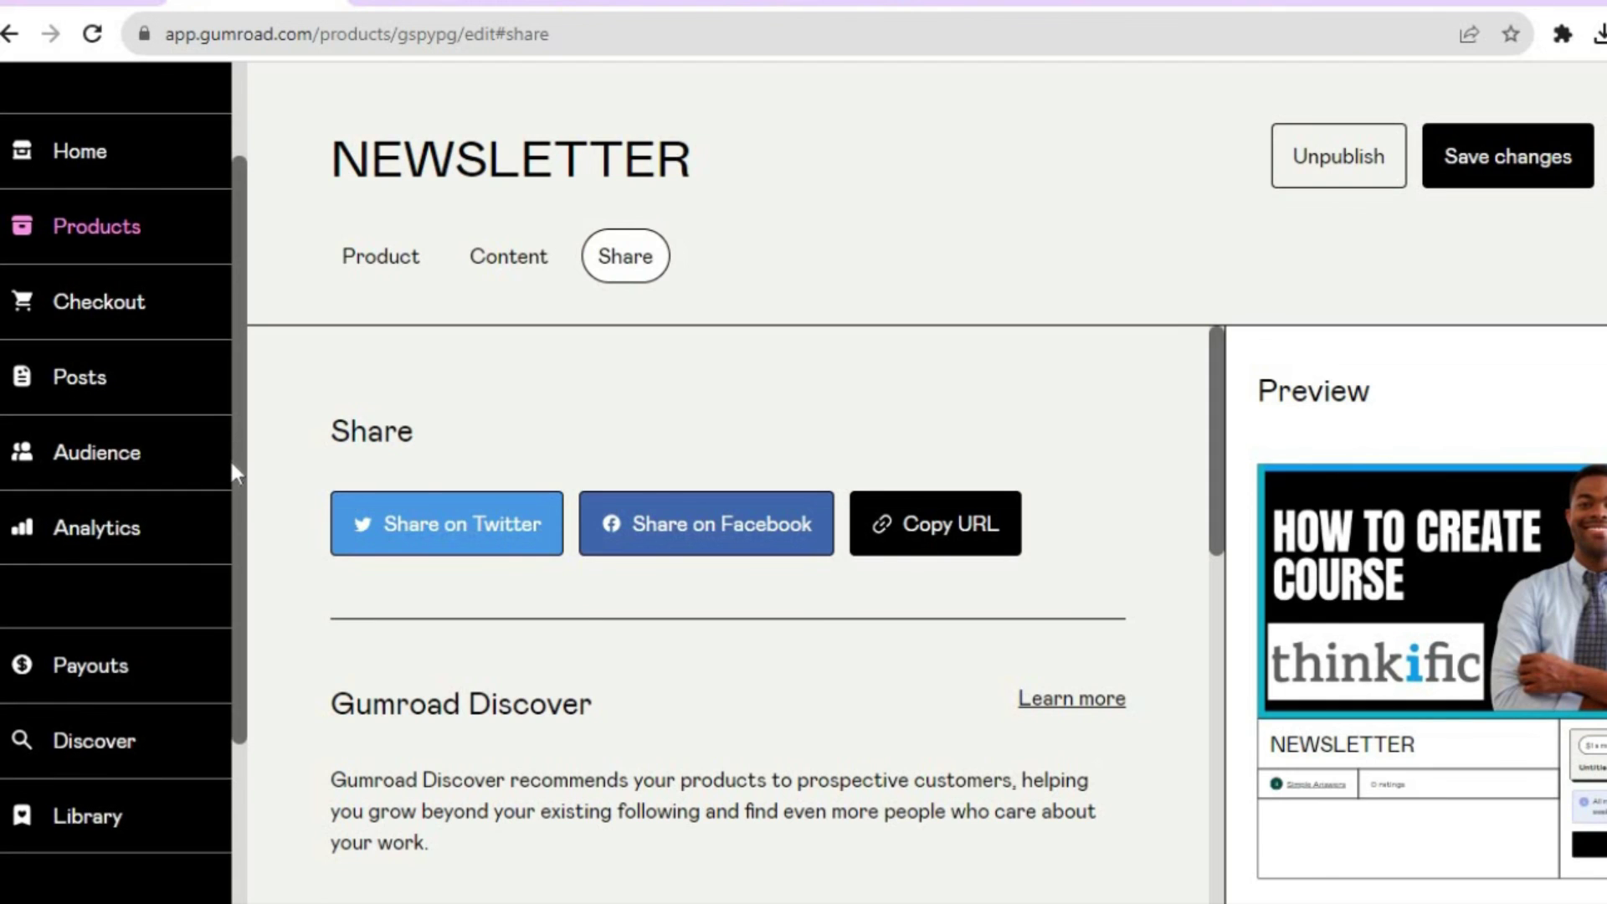
scroll(229, 469, "down", 1)
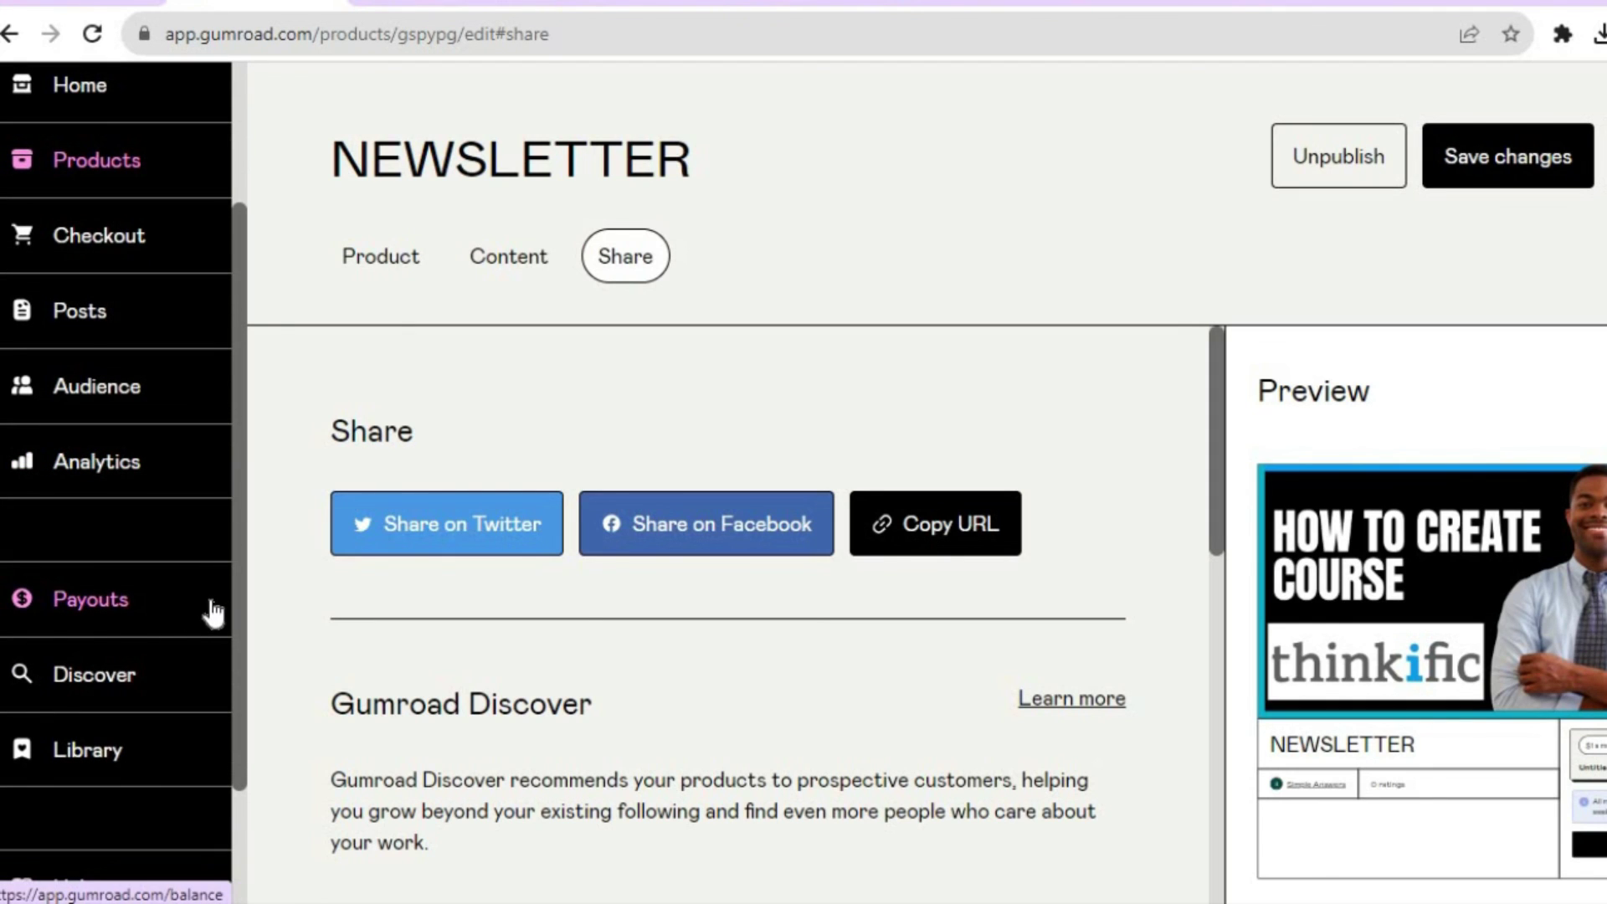
left_click(113, 616)
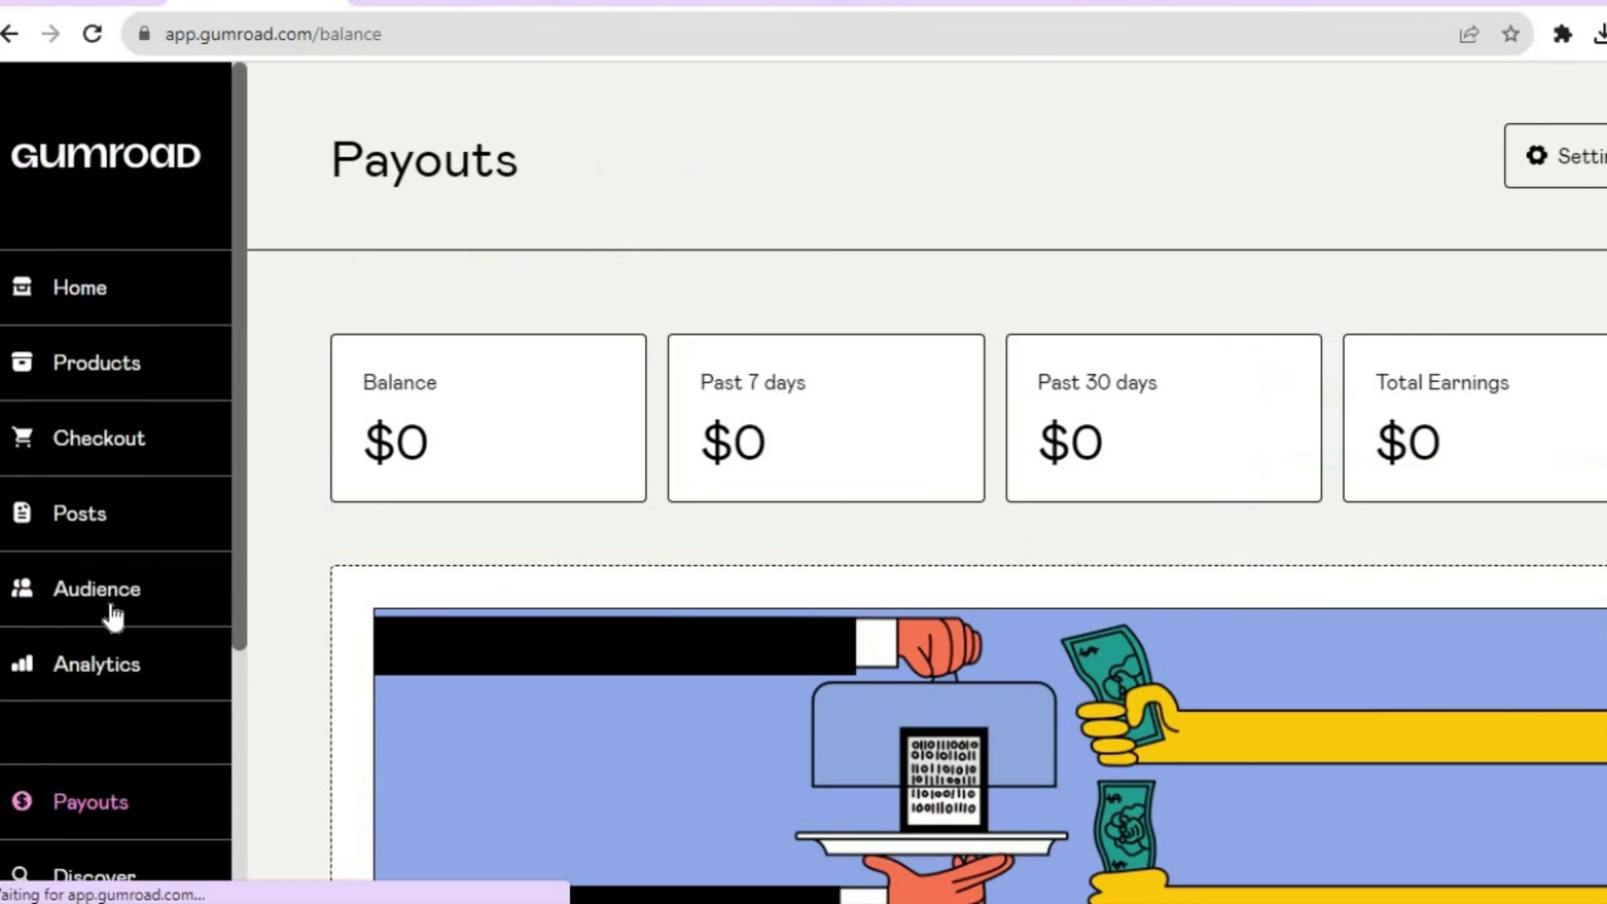
left_click(1571, 181)
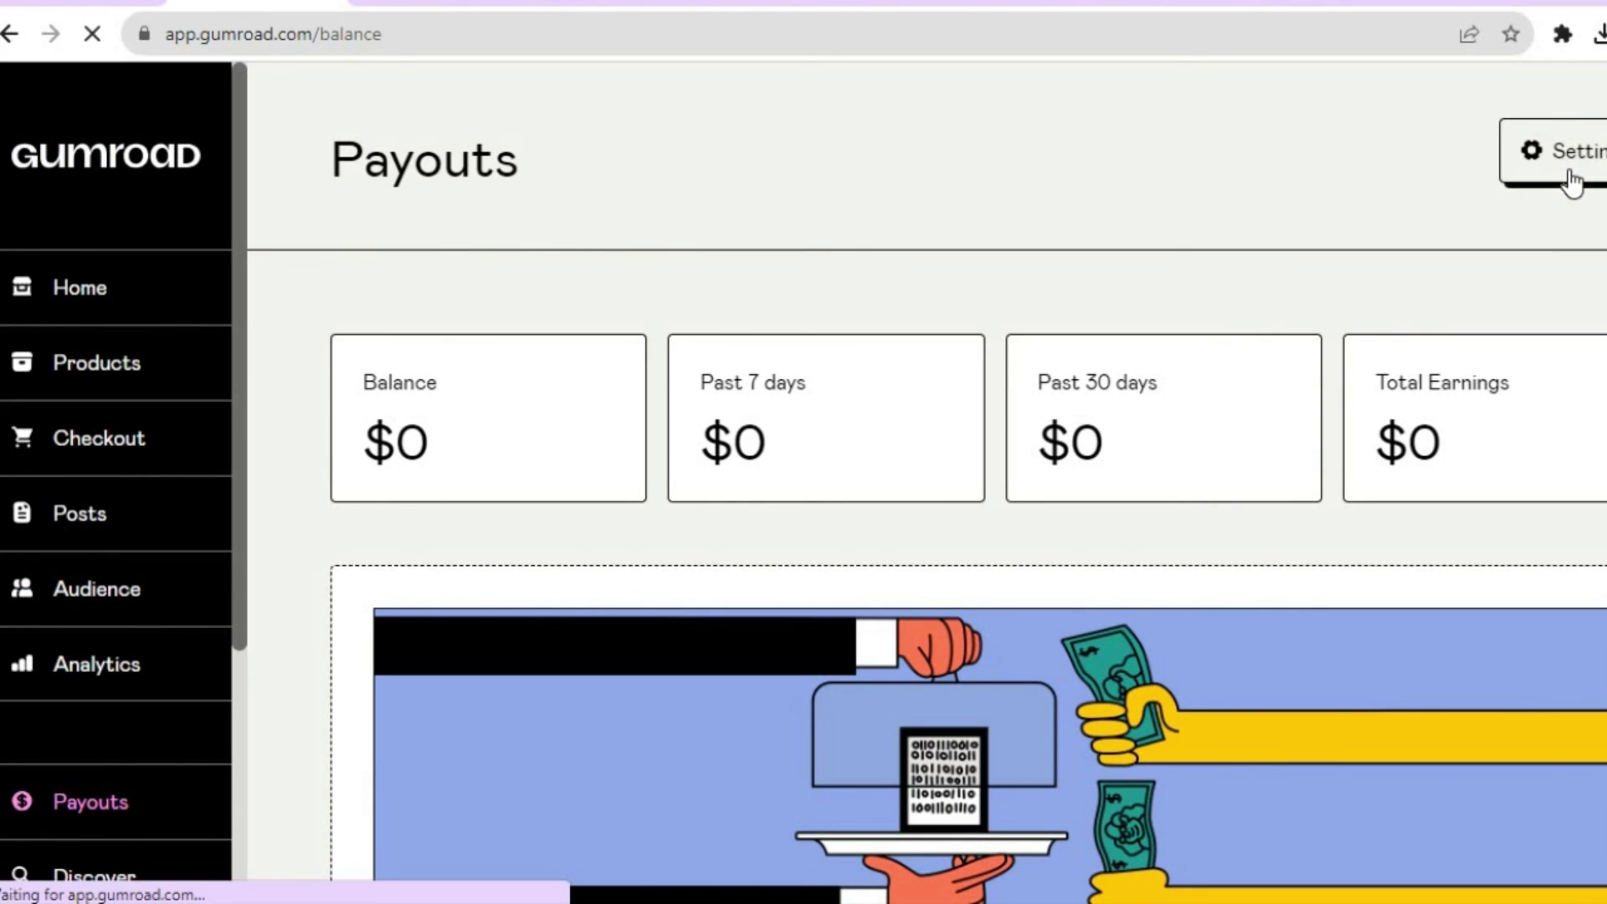